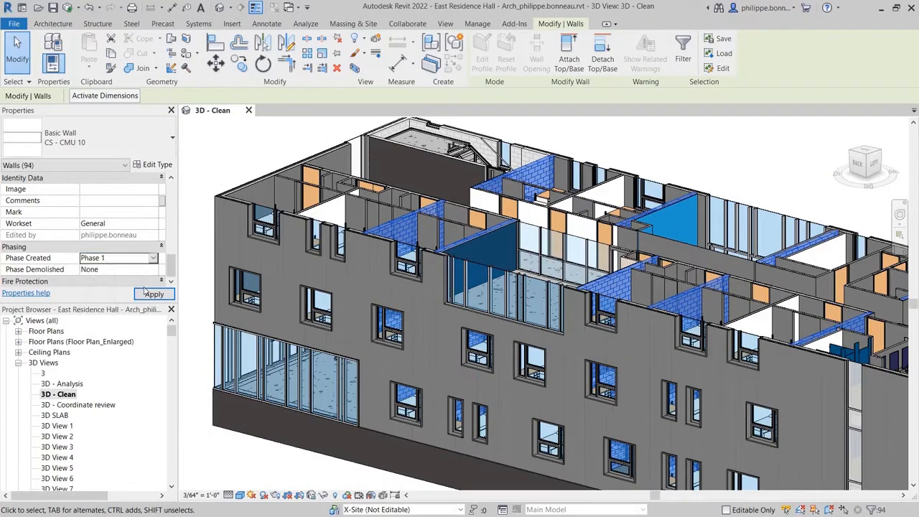
# - Set the Phase Created property of the selected CS - CMU 10 walls to Phase 1 and clear the selection
pyautogui.click(153, 295)
pyautogui.click(248, 470)
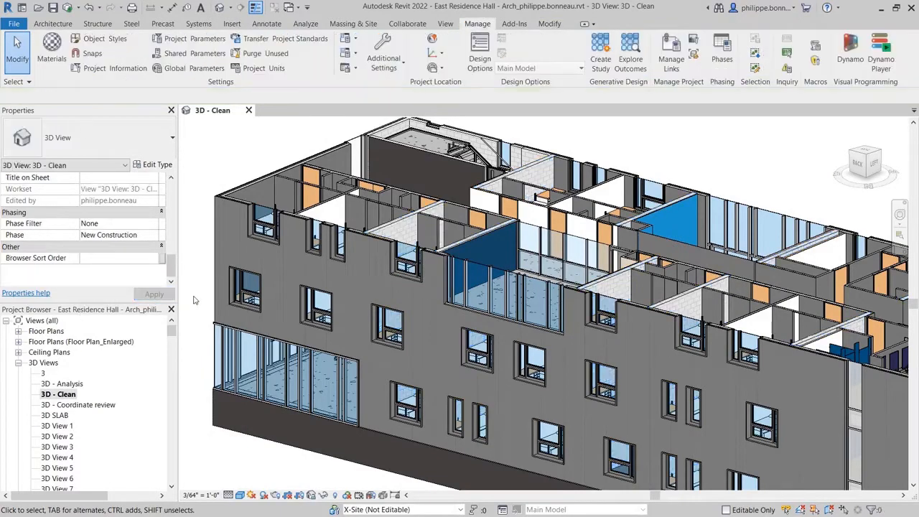
# - Create a view filter named Phase 1 for the 3D - Clean view and include the Walls category in it
pyautogui.press('v')
pyautogui.press('g')
pyautogui.click(570, 152)
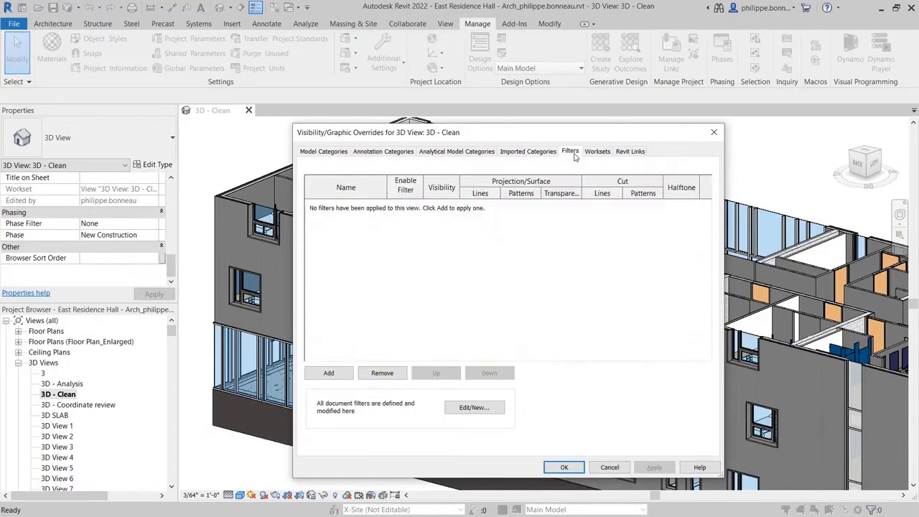
pyautogui.click(329, 374)
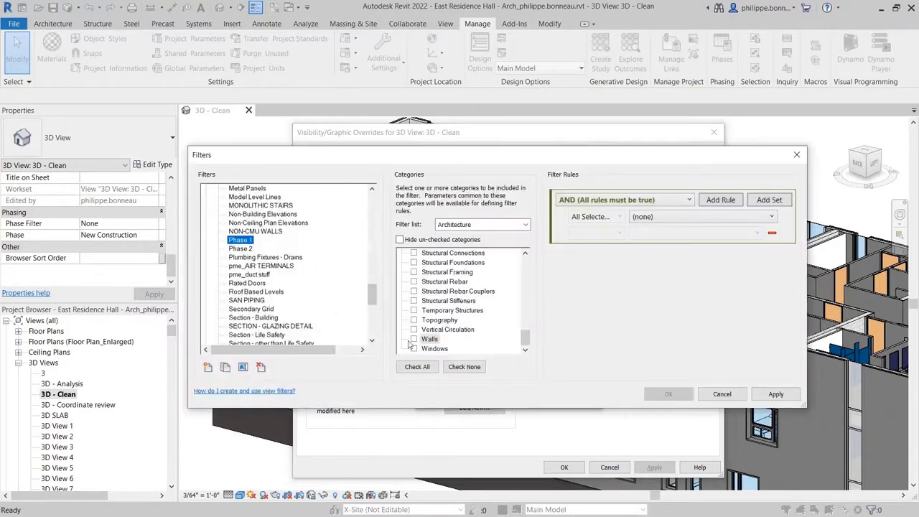
pyautogui.click(414, 339)
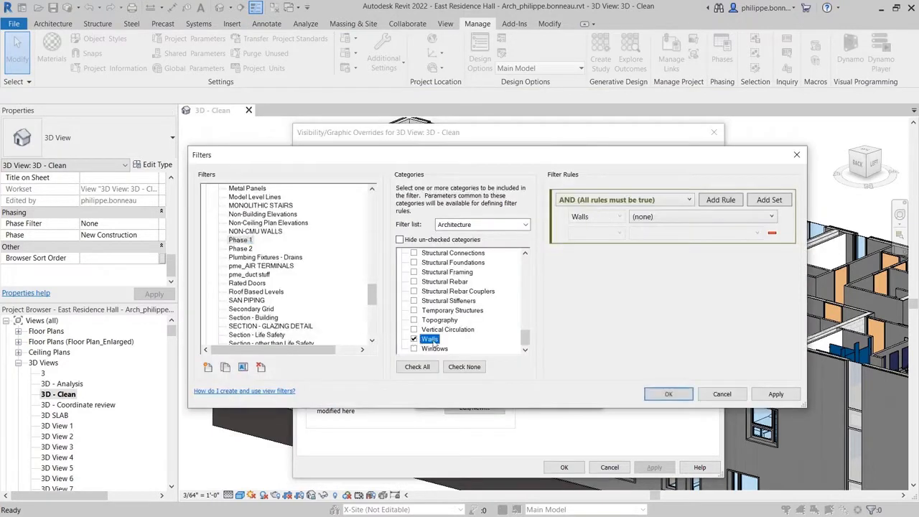
# - Define the Phase 1 filter rule for walls with the Phase Created parameter, the equals operator and the matching phase
pyautogui.click(759, 219)
pyautogui.moveTo(773, 237); pyautogui.dragTo(779, 331)
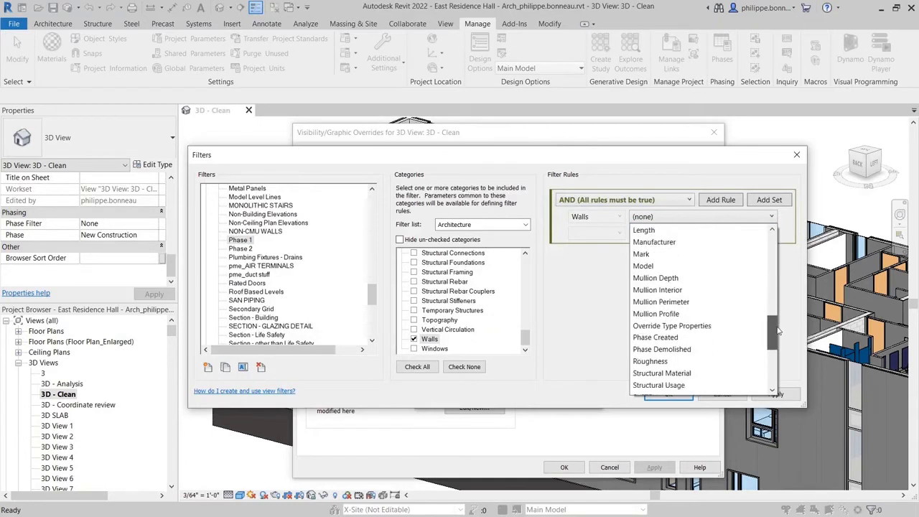
pyautogui.click(728, 338)
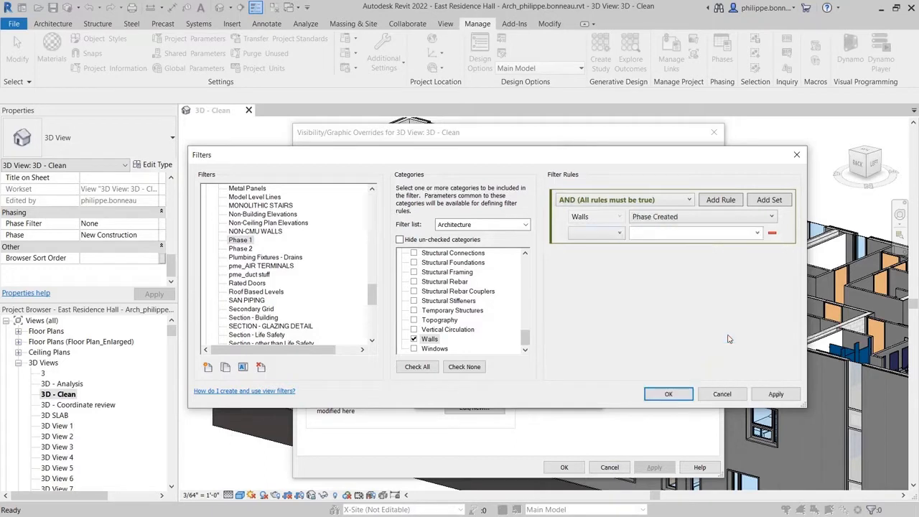
pyautogui.click(620, 233)
pyautogui.click(589, 245)
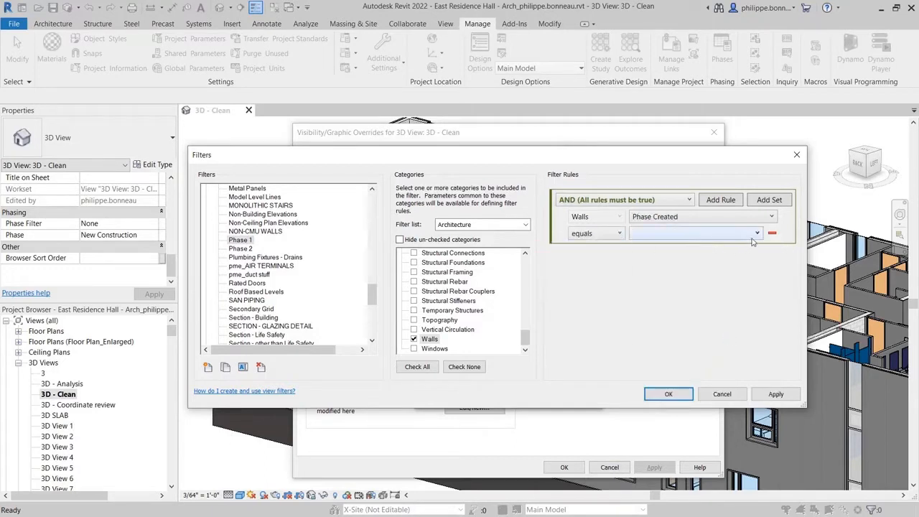
pyautogui.click(754, 236)
pyautogui.click(711, 267)
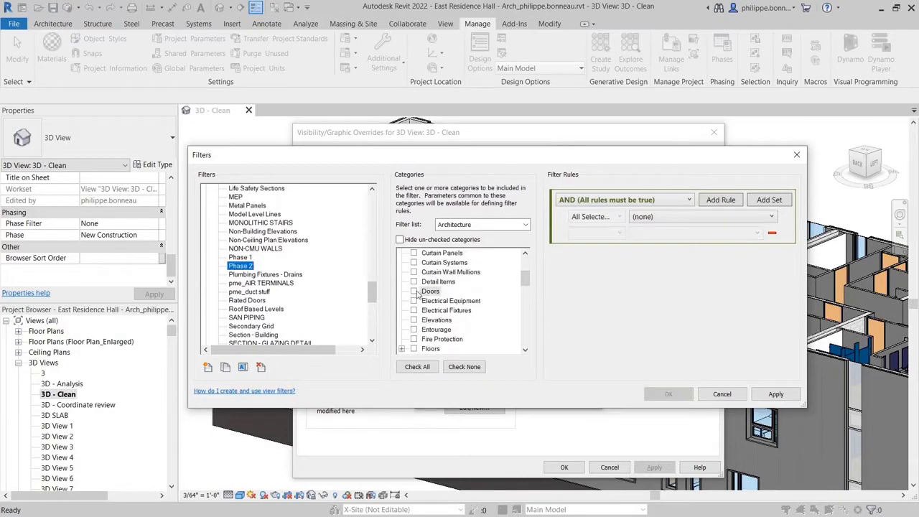
# - Set the Phase 2 filter to the Doors category with a Phase Created equals rule and its phase
pyautogui.click(414, 291)
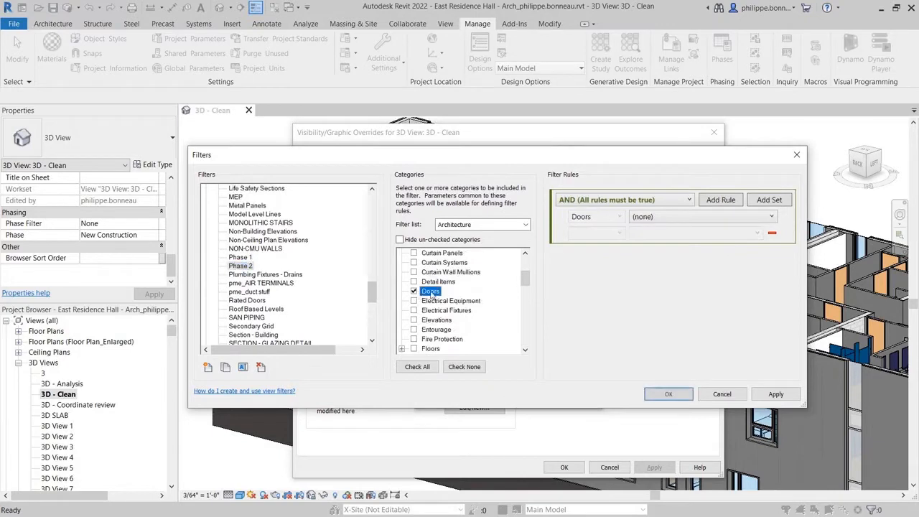
pyautogui.click(687, 217)
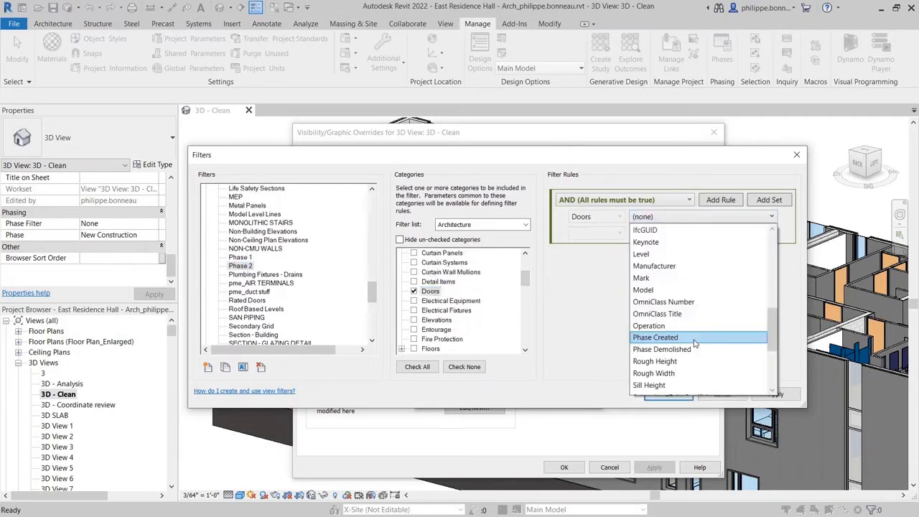
pyautogui.click(672, 337)
pyautogui.click(612, 234)
pyautogui.click(600, 247)
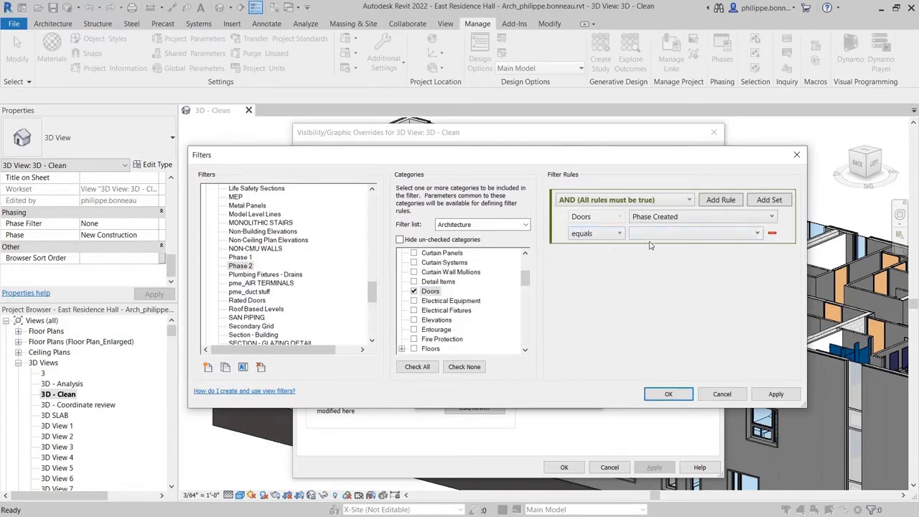
pyautogui.click(671, 234)
pyautogui.click(672, 283)
# - Apply the Phase 1 and Phase 2 filters to the view with green and orange surface patterns respectively
pyautogui.click(669, 394)
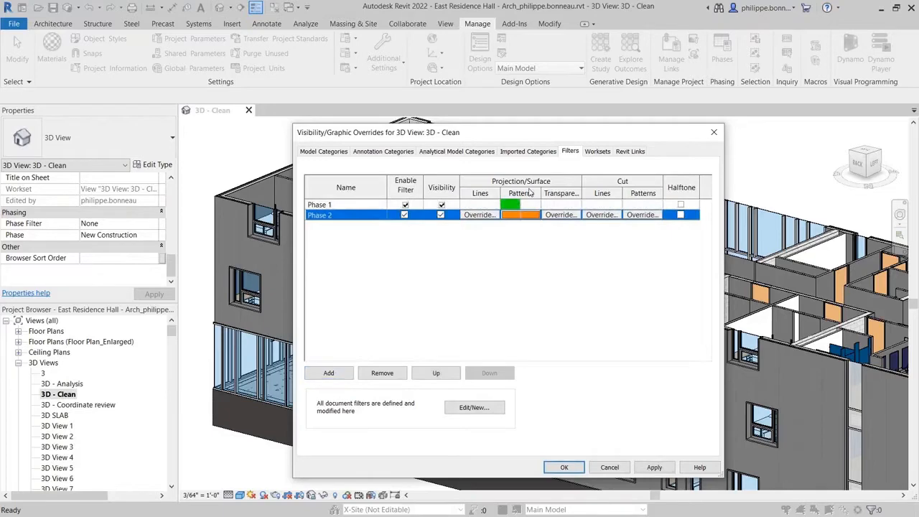
pyautogui.click(564, 468)
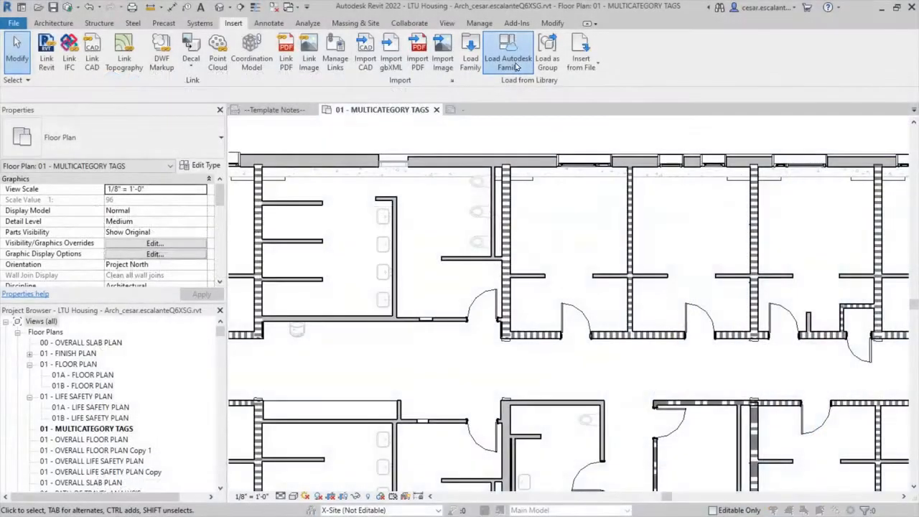
# - Load the Multi Category Tag family from the Autodesk library's annotations, filtered by the Multi-Category Tags category
pyautogui.click(512, 61)
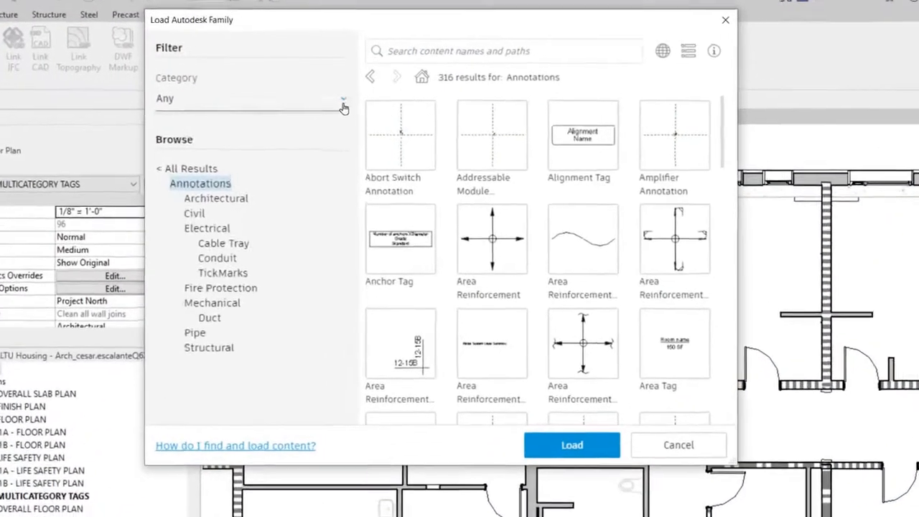
pyautogui.click(347, 94)
pyautogui.moveTo(346, 113); pyautogui.dragTo(335, 267)
pyautogui.click(230, 230)
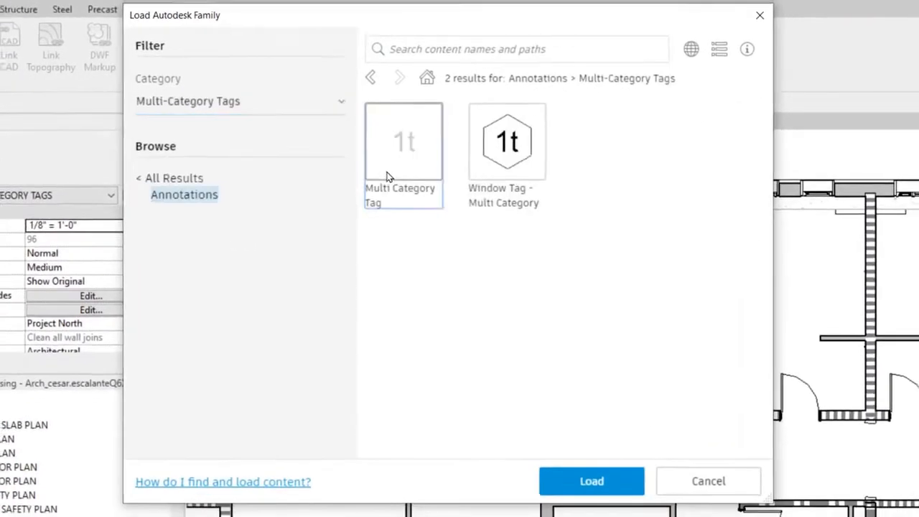
pyautogui.click(388, 172)
pyautogui.click(598, 494)
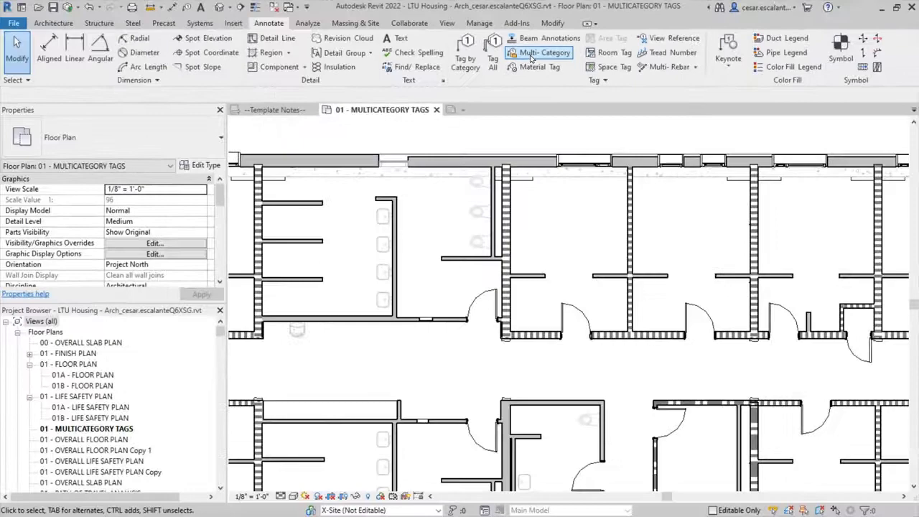
# - Place multi-category tags on the curtain wall and three windows along the exterior wall of the floor plan
pyautogui.click(453, 128)
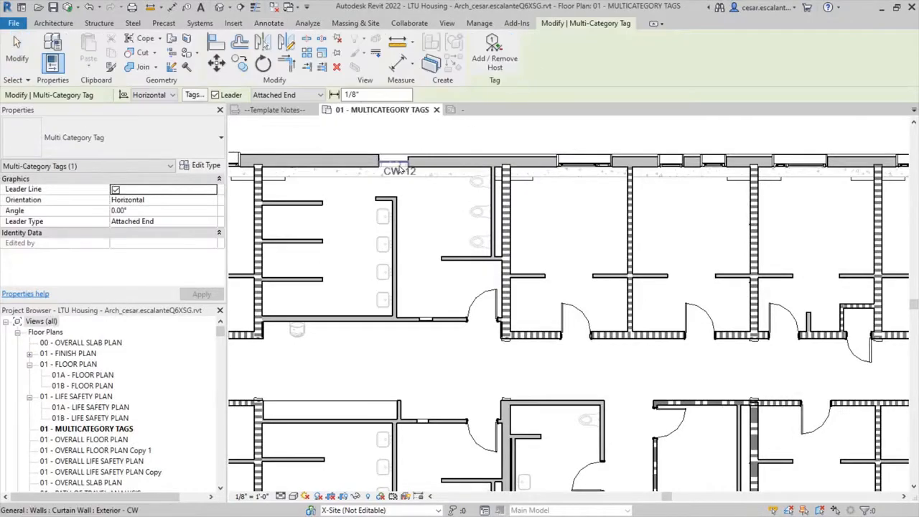
pyautogui.click(394, 166)
pyautogui.click(584, 159)
pyautogui.click(671, 159)
pyautogui.click(713, 159)
# - Place multi-category tags on the four restroom sinks, the drinking fountain and the doors along the corridor
pyautogui.click(383, 217)
pyautogui.click(383, 245)
pyautogui.click(382, 272)
pyautogui.click(382, 300)
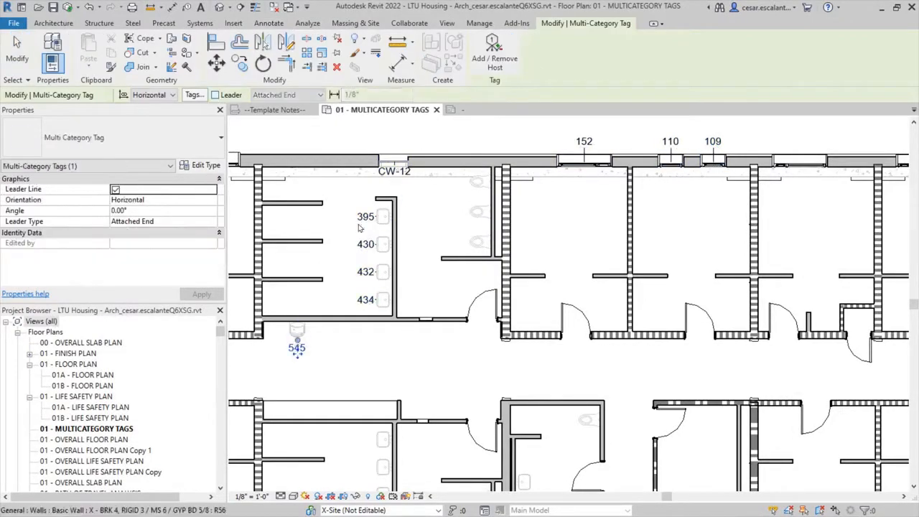
pyautogui.click(485, 322)
pyautogui.click(590, 331)
pyautogui.click(701, 330)
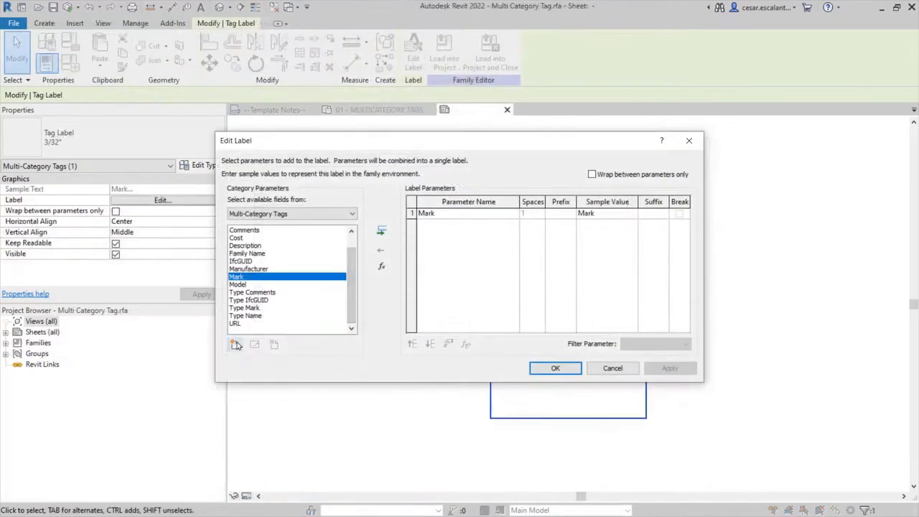
# - Open the shared parameter selection for adding a new parameter to the multi-category tag's label
pyautogui.click(236, 345)
pyautogui.click(488, 229)
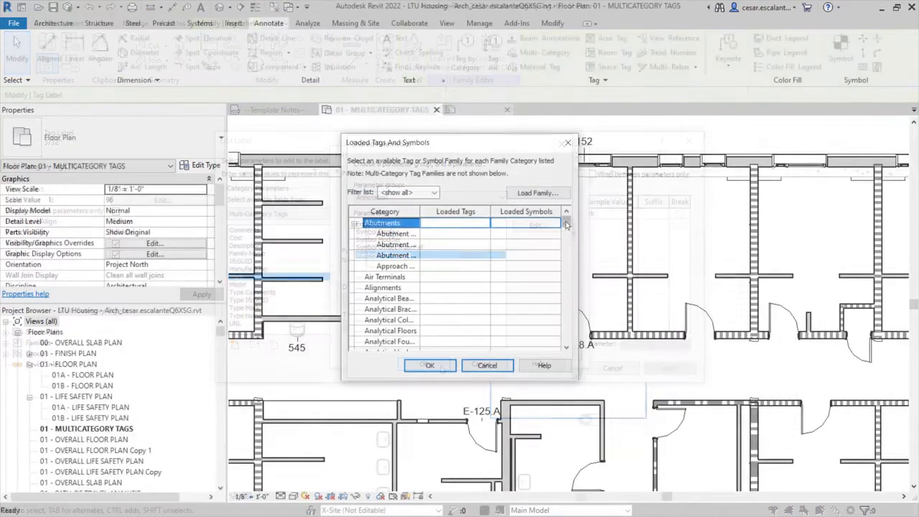
# - Review the taggable categories and subcategories in the project's Loaded Tags And Symbols list
pyautogui.moveTo(567, 223); pyautogui.dragTo(586, 340)
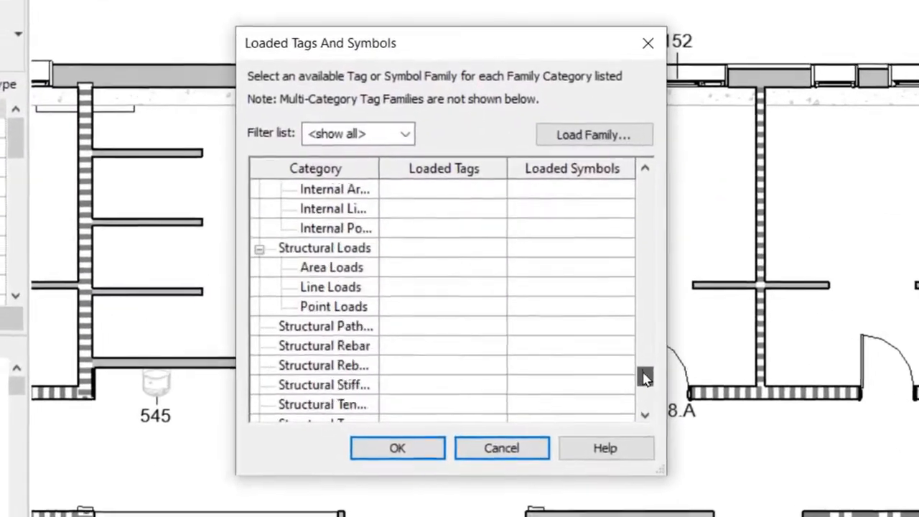
pyautogui.moveTo(644, 379); pyautogui.dragTo(644, 414)
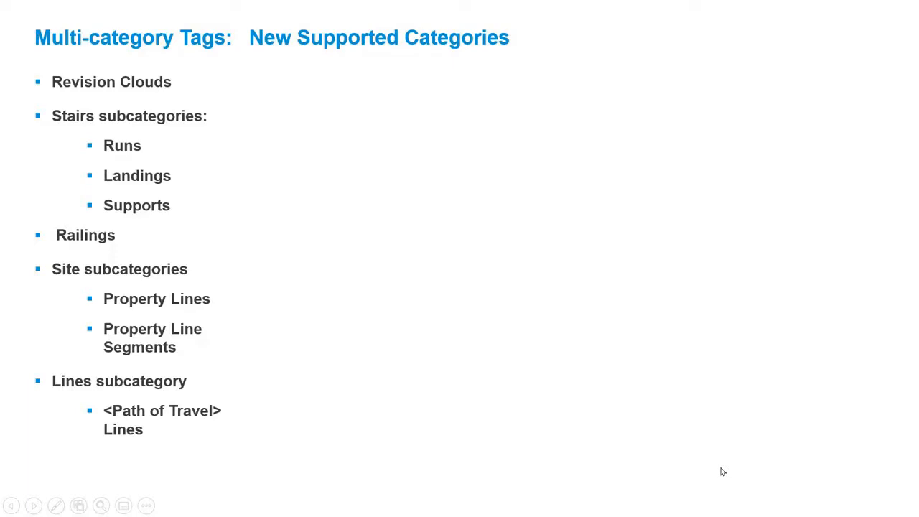
pyautogui.click(723, 472)
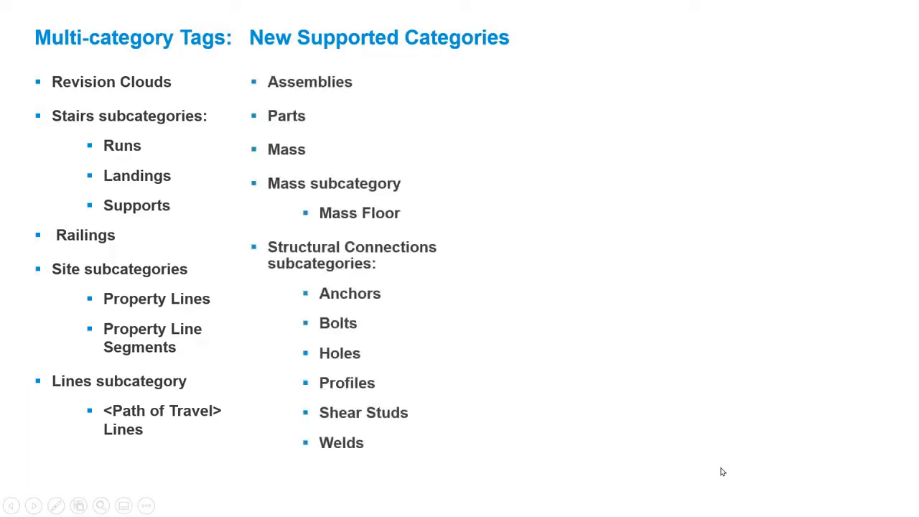
pyautogui.click(723, 472)
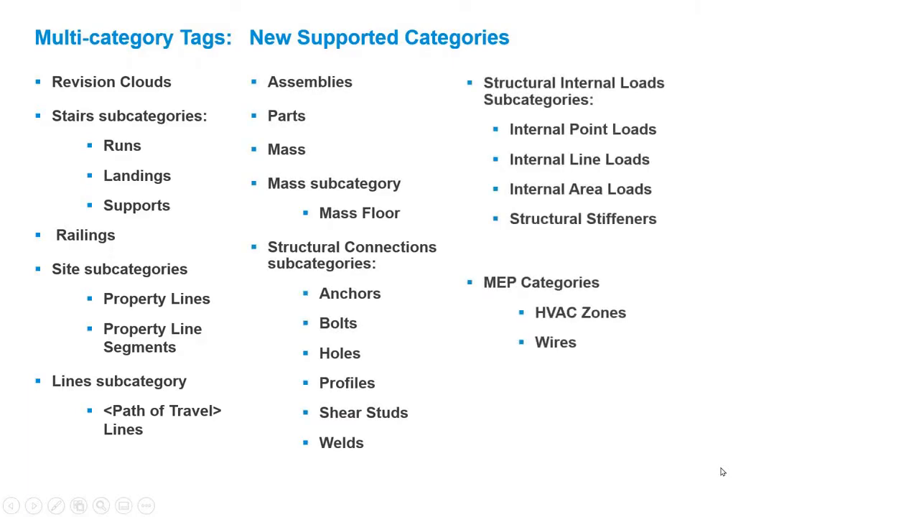
pyautogui.click(724, 472)
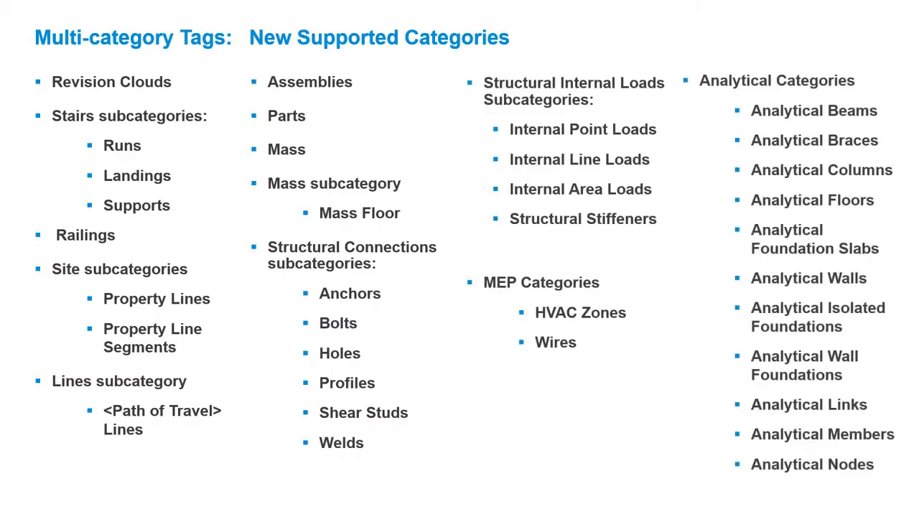
pyautogui.press('Right')
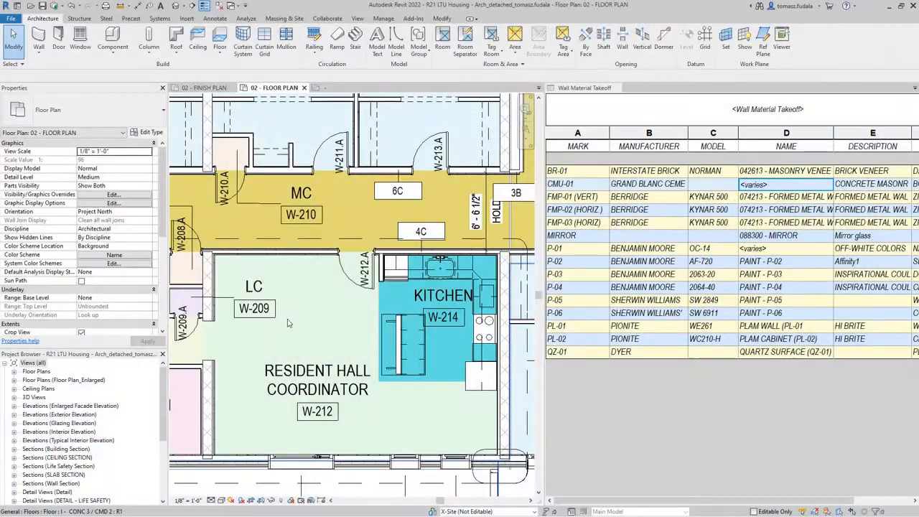
# - Select the CS - CMU 10 wall beside room W-212 together with the exterior wall and compare their shared instance properties
pyautogui.click(209, 409)
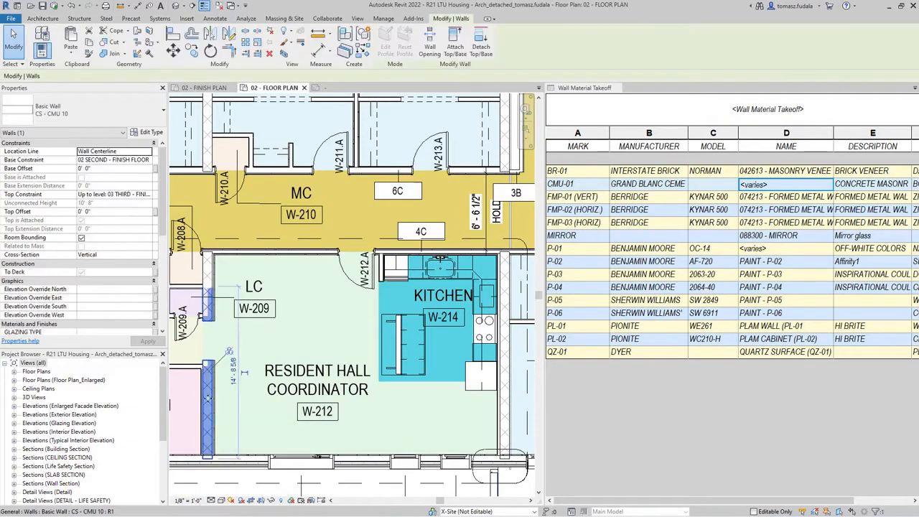
pyautogui.keyDown('ctrl'); pyautogui.click(258, 463); pyautogui.keyUp('ctrl')
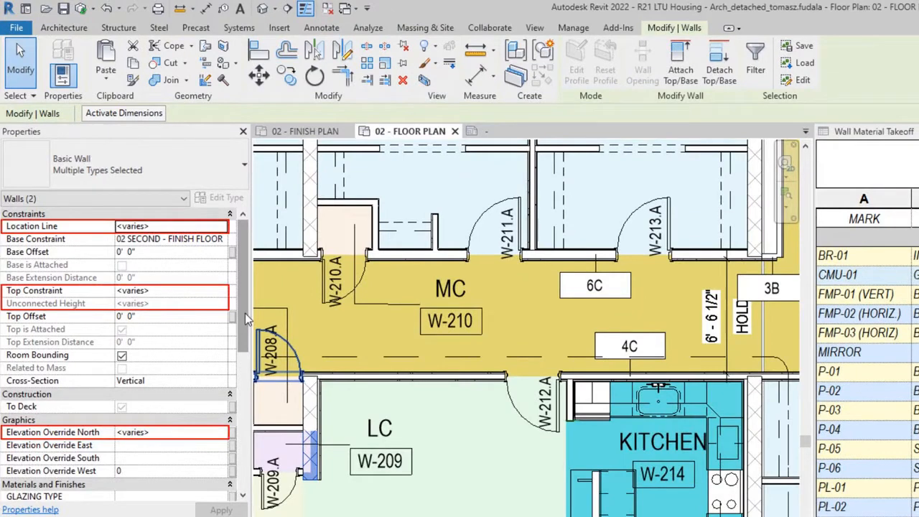
pyautogui.moveTo(245, 313)
pyautogui.mouseDown()
pyautogui.moveTo(240, 433)
pyautogui.moveTo(241, 295)
pyautogui.mouseUp()
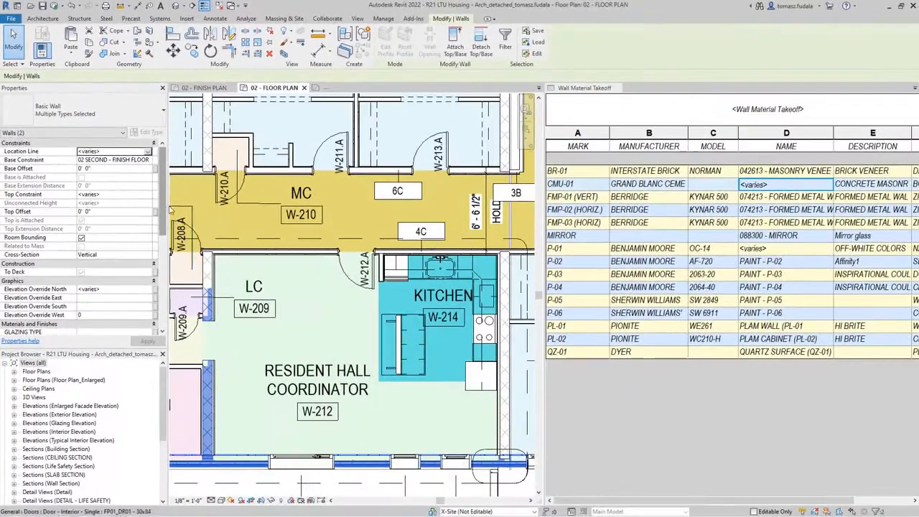
# - Tag the CMU wall in room W-212 by category and add the opposite CMU wall and the exterior wall as hosts
pyautogui.click(211, 223)
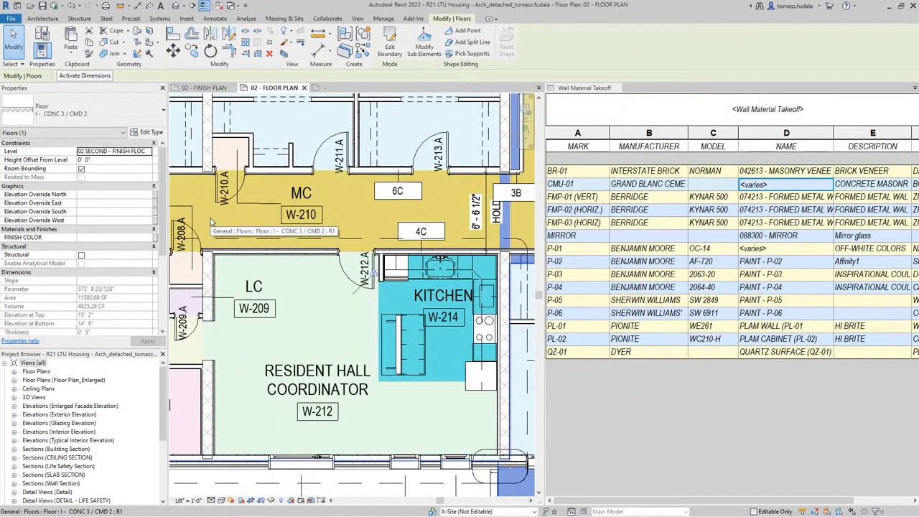
pyautogui.click(217, 19)
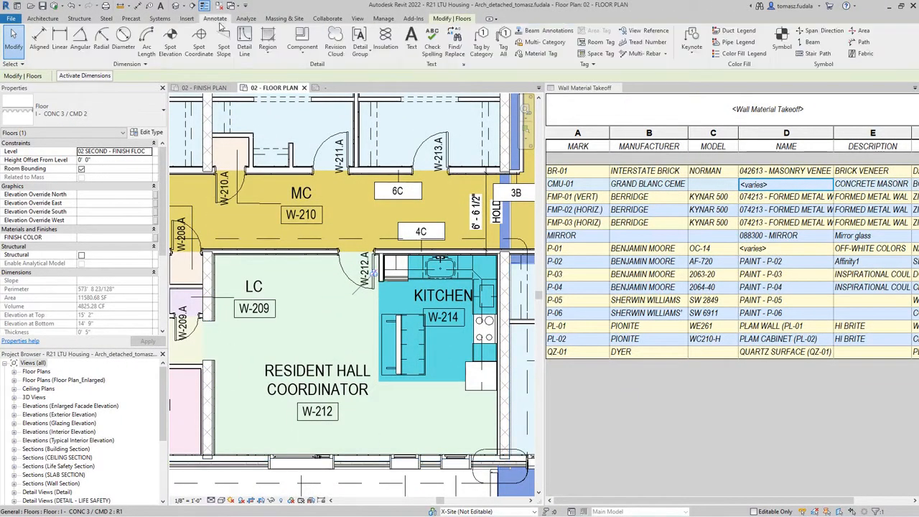
pyautogui.click(481, 47)
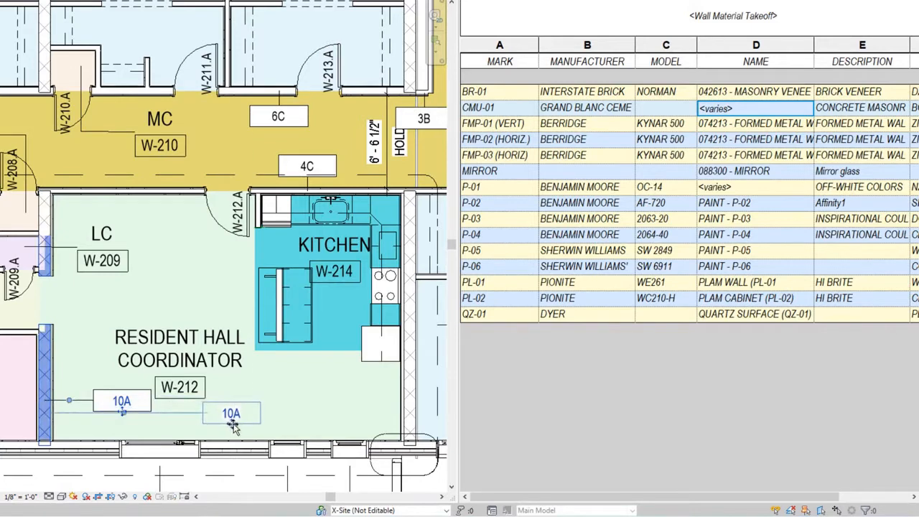
pyautogui.click(407, 416)
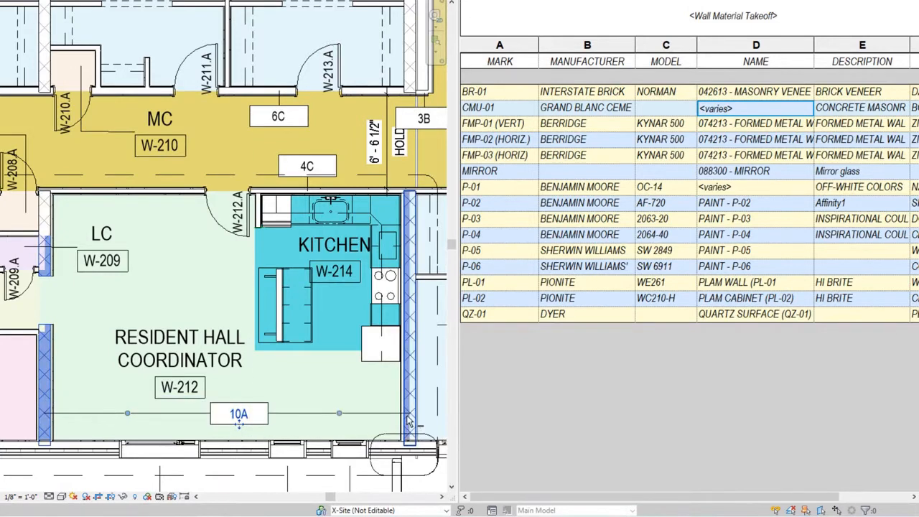
pyautogui.click(244, 450)
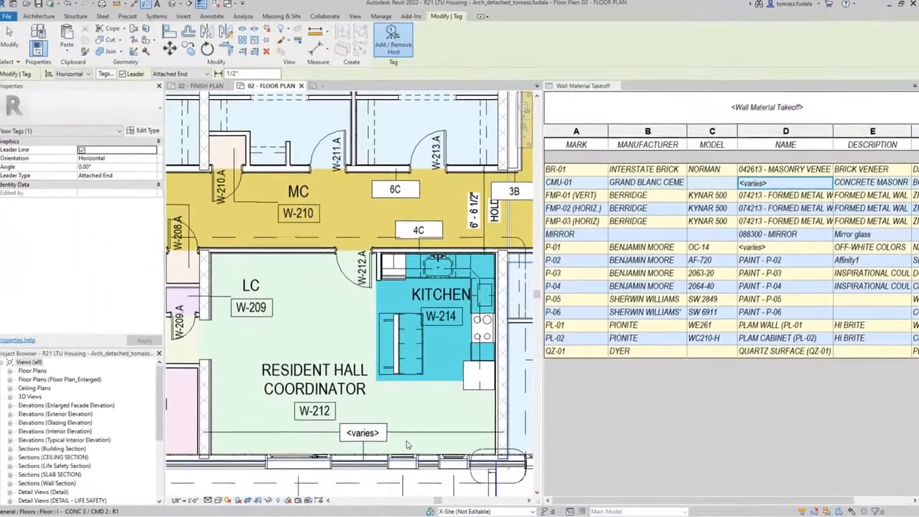
pyautogui.press('Escape')
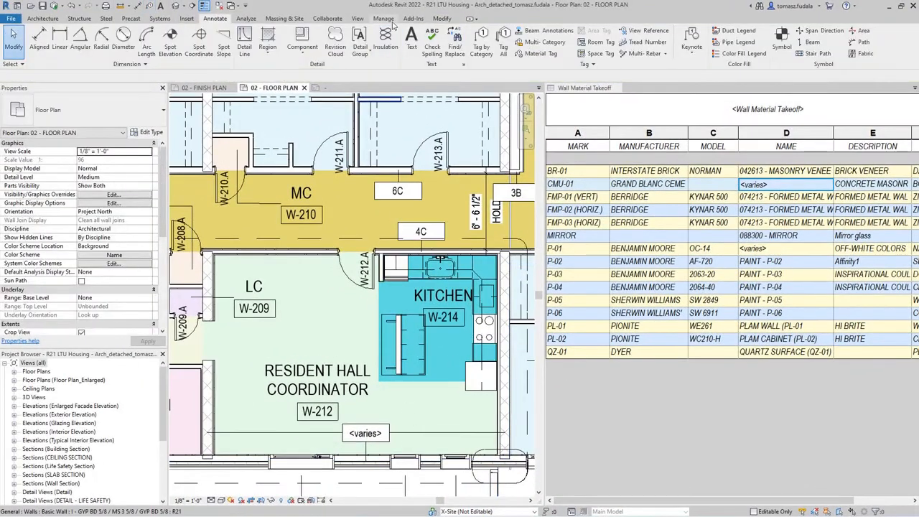
# - Set the multiple values indication to the custom text <VARIES>, and select the CMU and exterior walls of room W-212 to check their shared properties
pyautogui.click(384, 19)
pyautogui.click(380, 54)
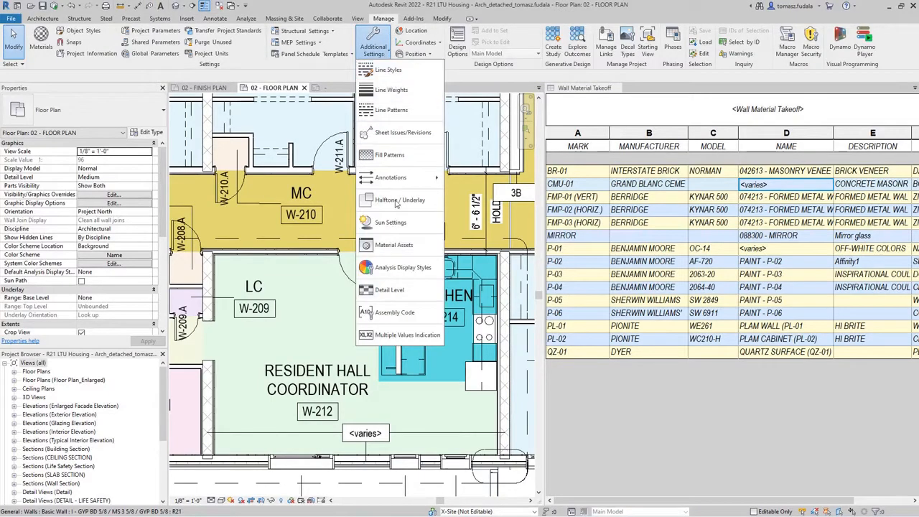
pyautogui.click(408, 335)
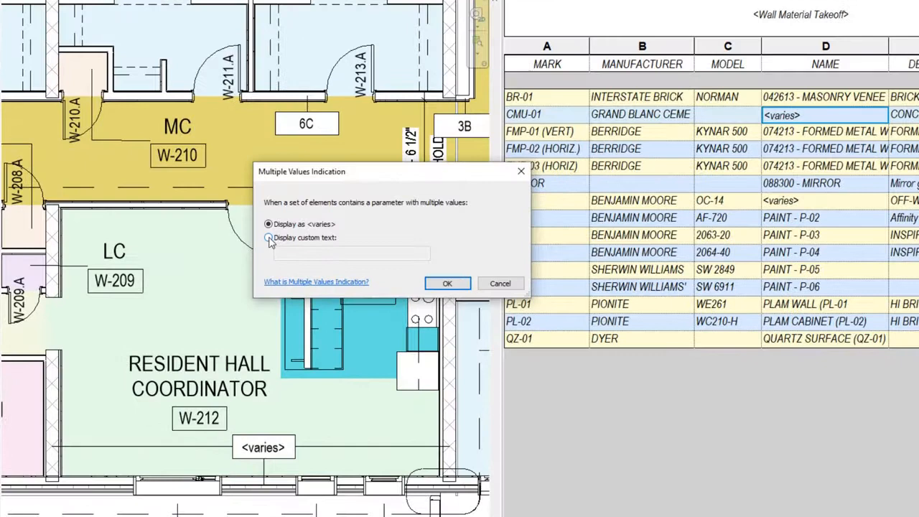
pyautogui.click(268, 238)
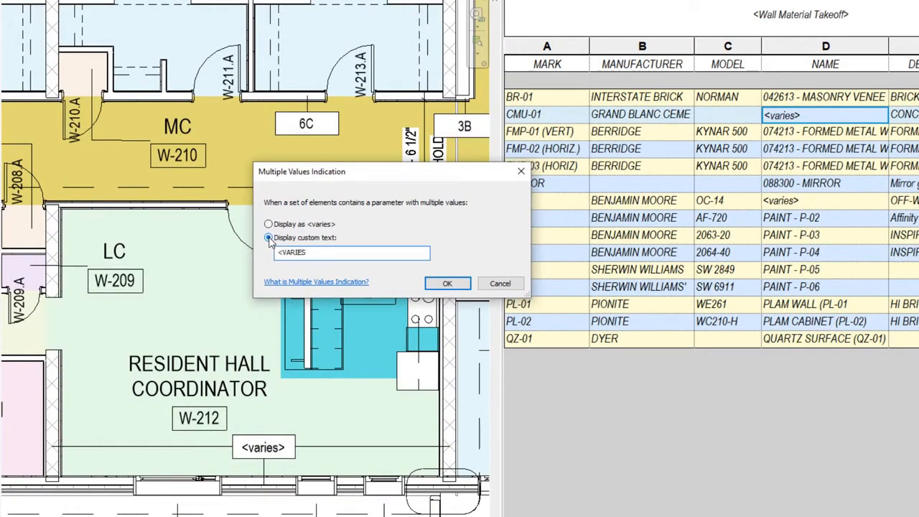
pyautogui.click(446, 283)
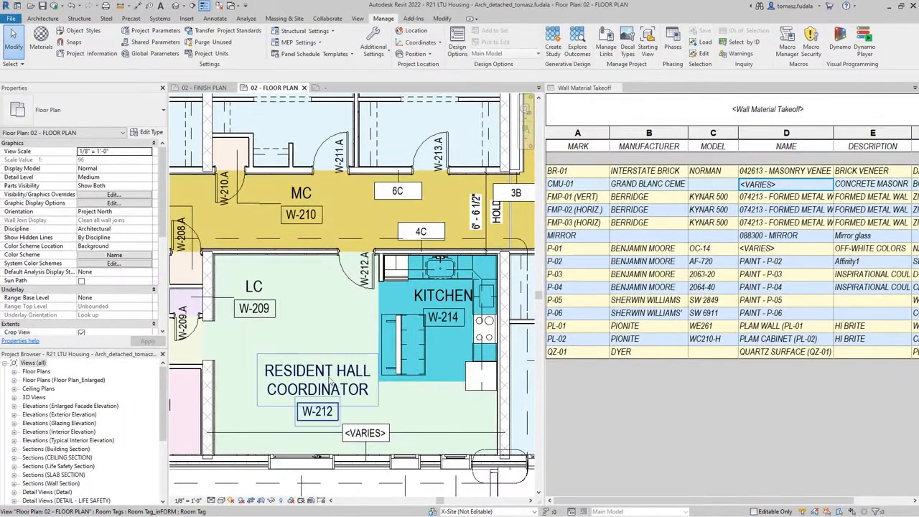
pyautogui.click(211, 397)
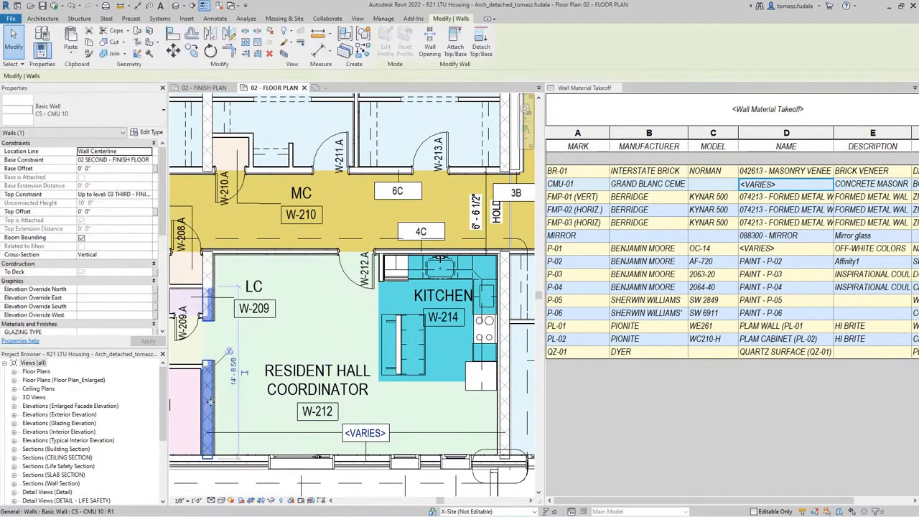
pyautogui.keyDown('ctrl'); pyautogui.click(226, 459); pyautogui.keyUp('ctrl')
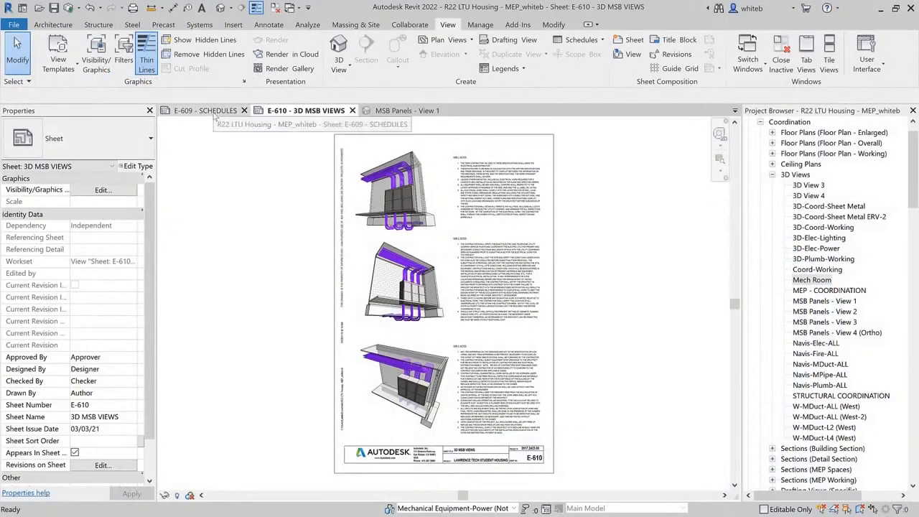
# - Start a PDF export from sheet E-609 with the selected views/sheets range set to the ELECTRICAL SCHEDULES set
pyautogui.click(213, 113)
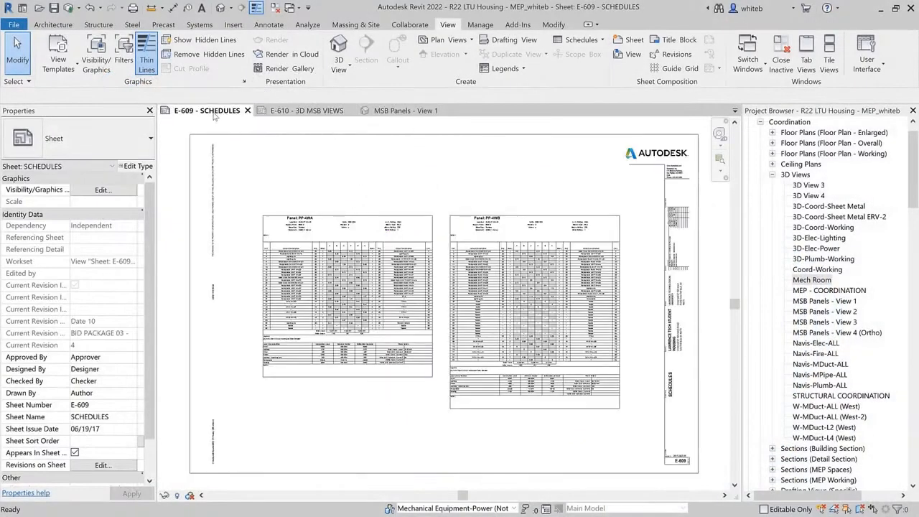
pyautogui.click(15, 25)
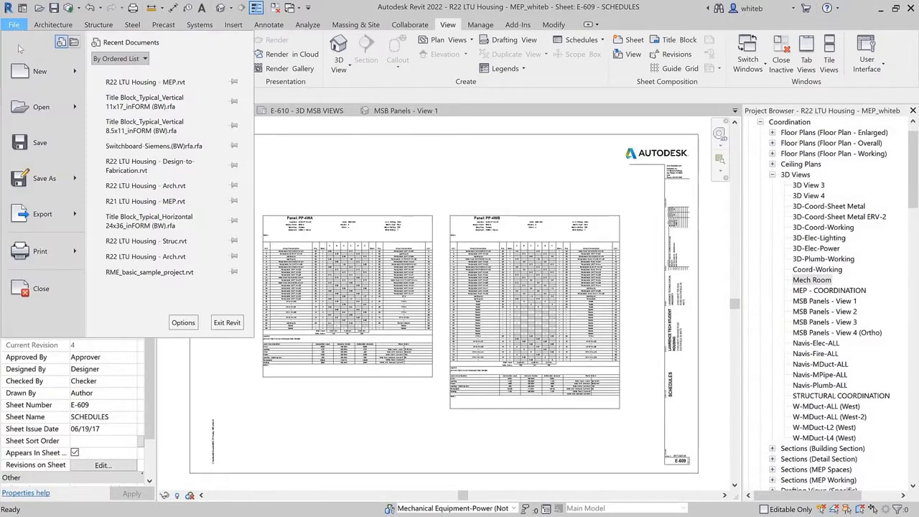
pyautogui.moveTo(25, 219)
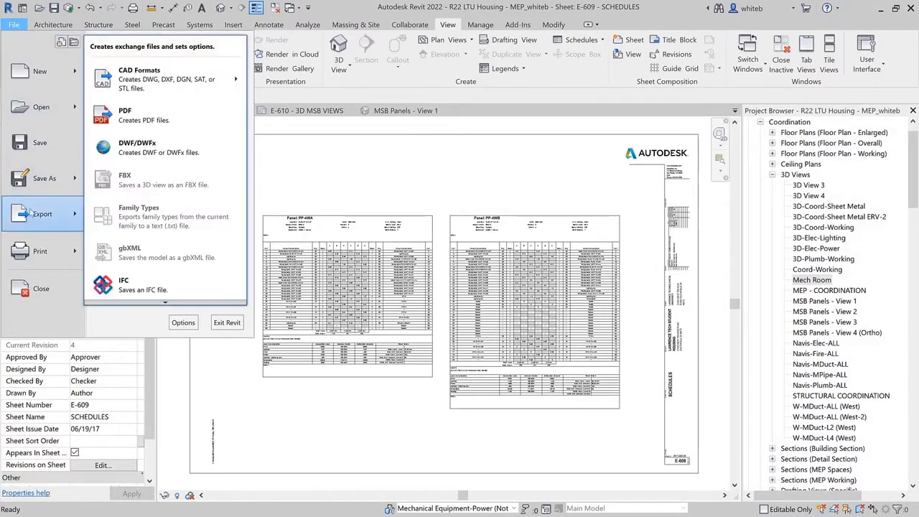
pyautogui.click(132, 119)
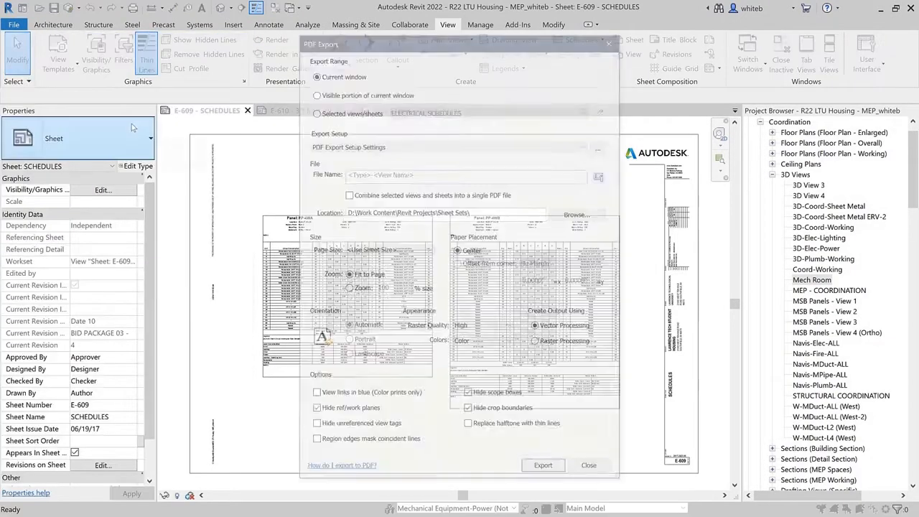
pyautogui.click(320, 112)
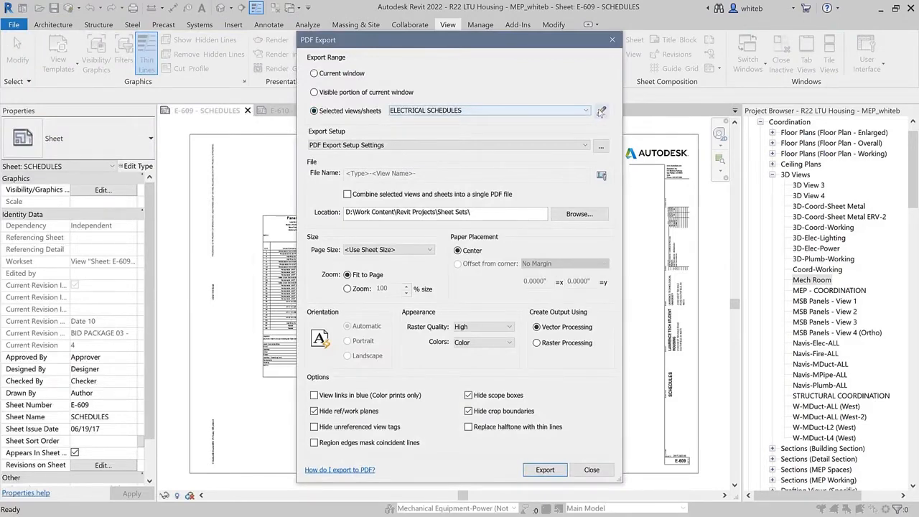
pyautogui.click(601, 112)
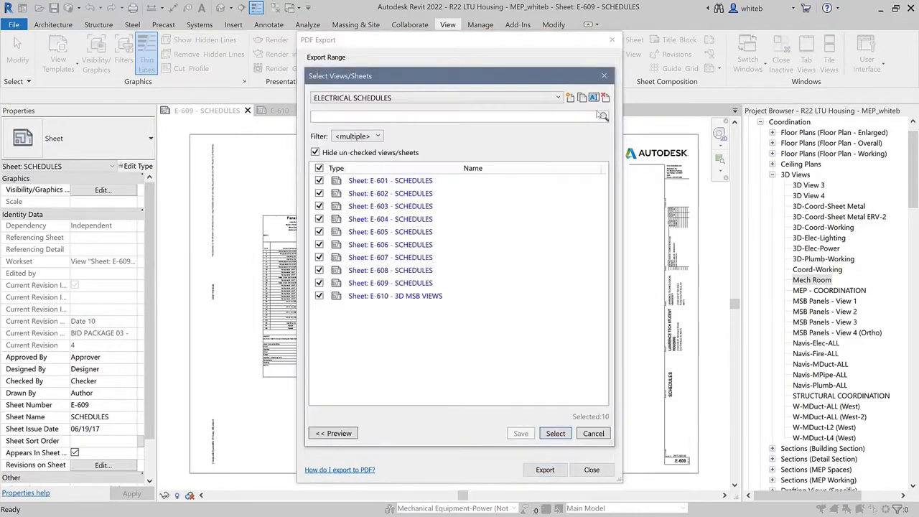
pyautogui.click(555, 434)
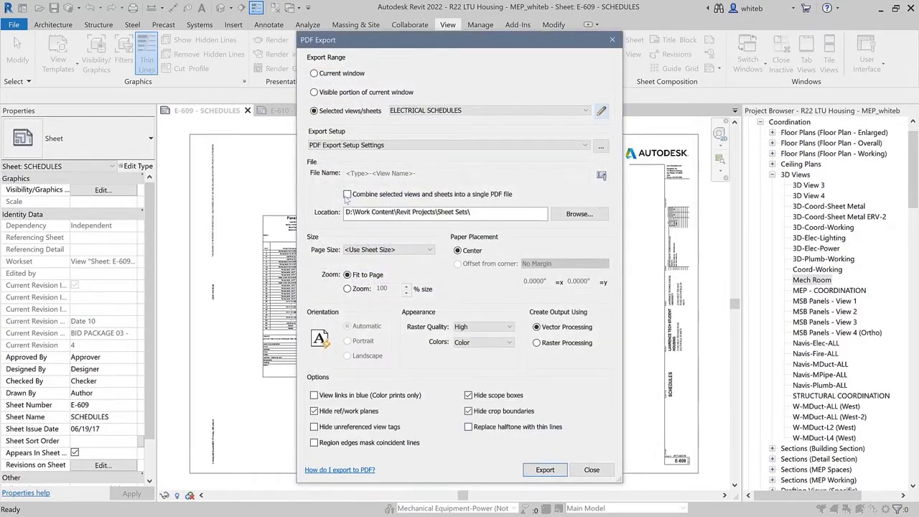
# - Keep the sheets as separate PDF files and add the sheet parameters Sheet Issue Date, Sheet Name and Sheet Number to the naming rules
pyautogui.click(348, 195)
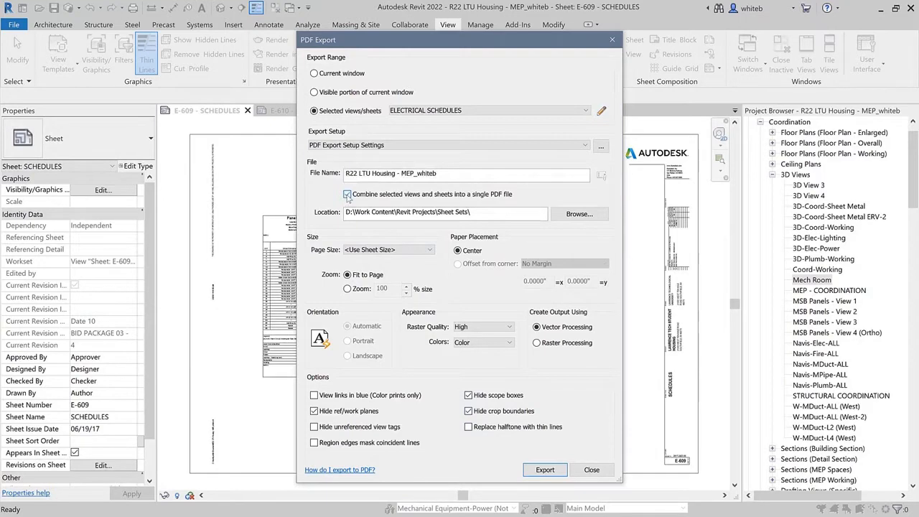
pyautogui.click(348, 194)
pyautogui.click(601, 175)
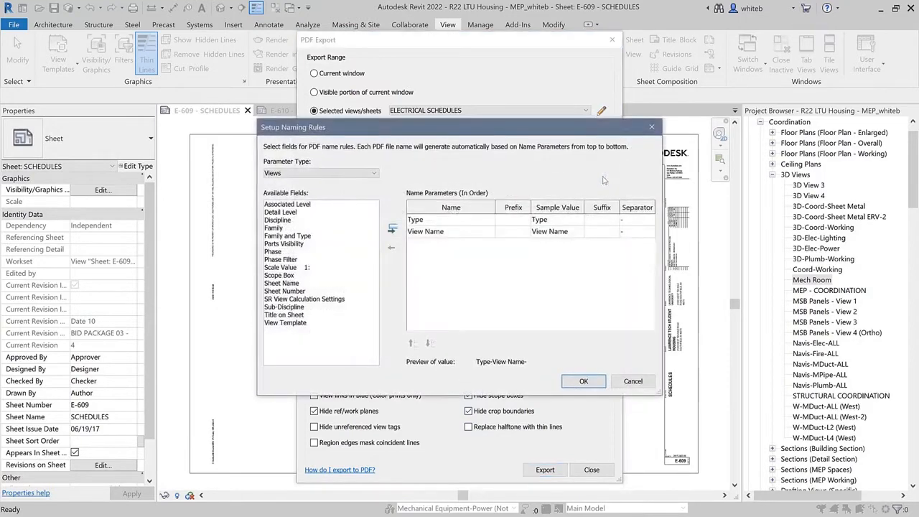
pyautogui.click(348, 178)
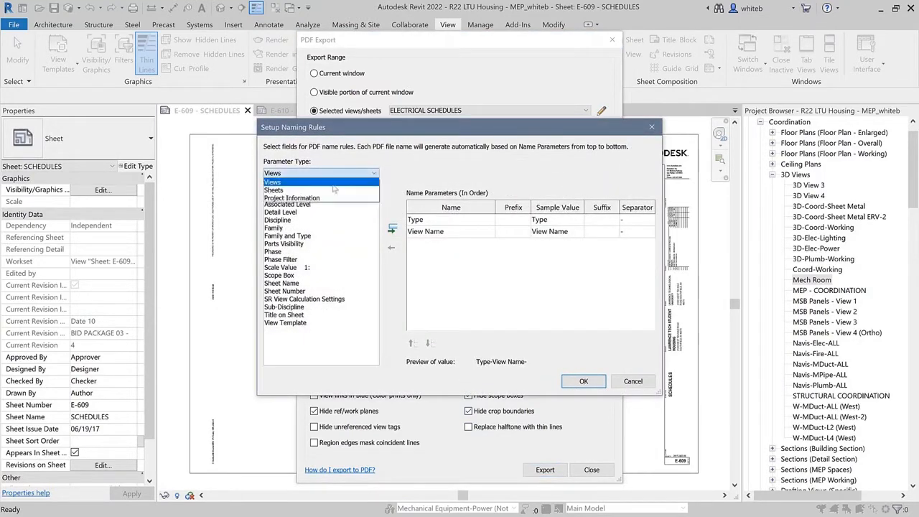
pyautogui.click(329, 190)
pyautogui.scroll(-2, 300, 313)
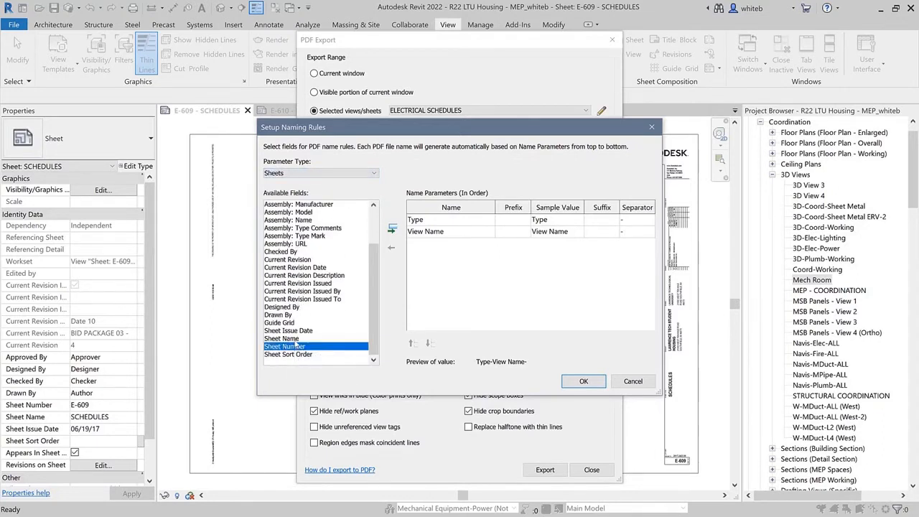
pyautogui.keyDown('ctrl'); pyautogui.click(296, 339); pyautogui.keyUp('ctrl')
pyautogui.keyDown('ctrl'); pyautogui.click(296, 331); pyautogui.keyUp('ctrl')
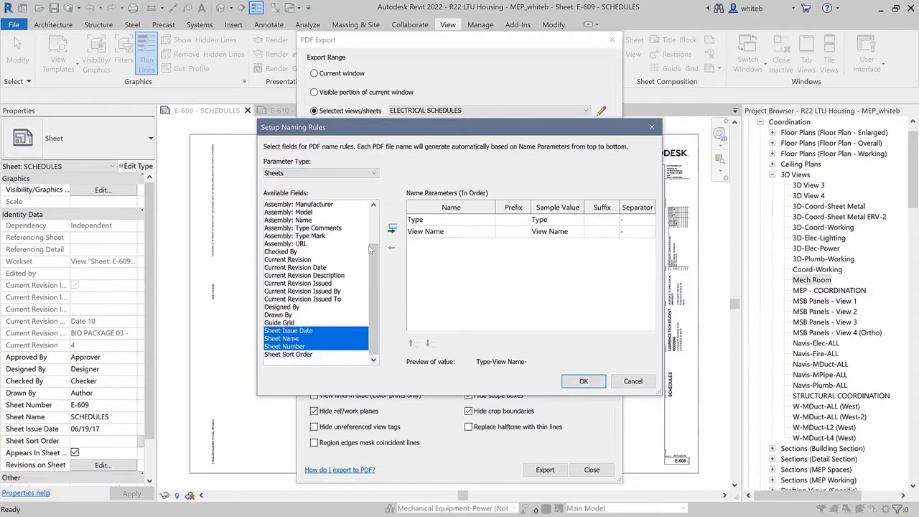
pyautogui.click(392, 228)
# - Reduce the naming rules to Sheet Name, Sheet Number and Sheet Issue Date in that order, with E-601 as the Sheet Name sample value
pyautogui.click(421, 225)
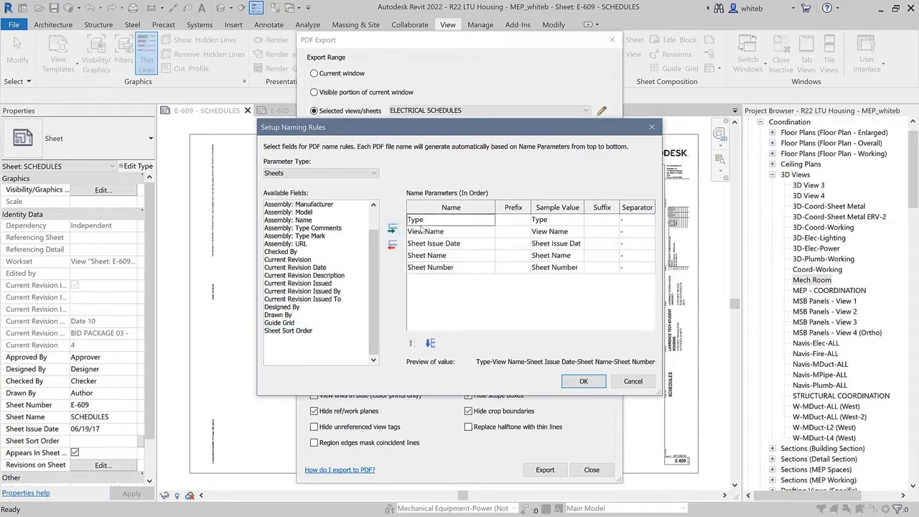
pyautogui.click(392, 245)
pyautogui.click(393, 245)
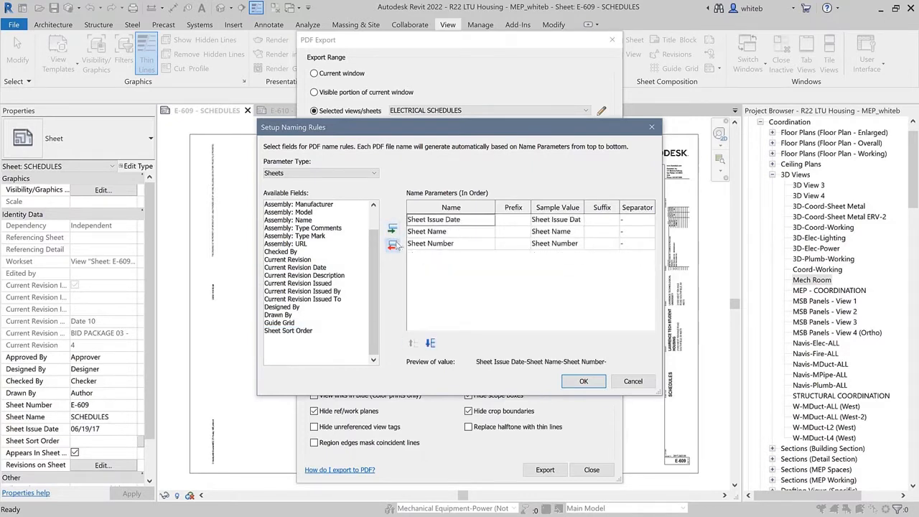
pyautogui.click(431, 343)
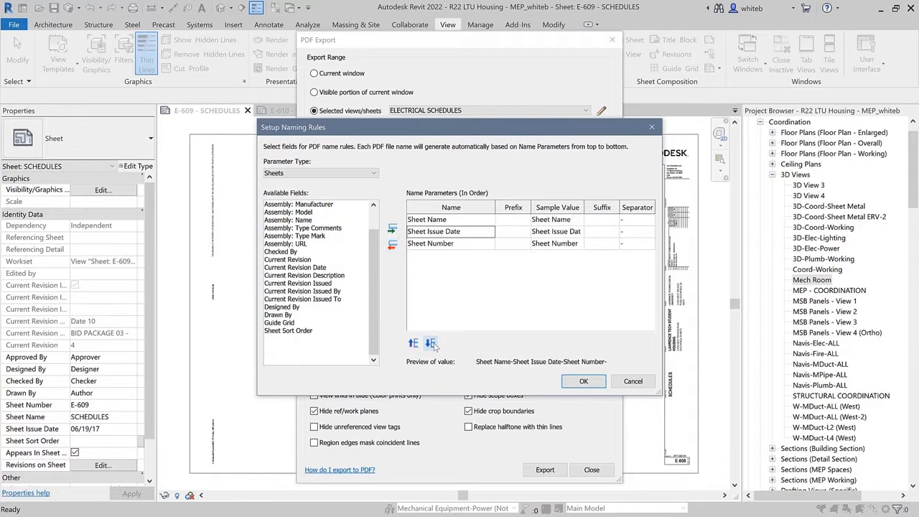
pyautogui.click(431, 343)
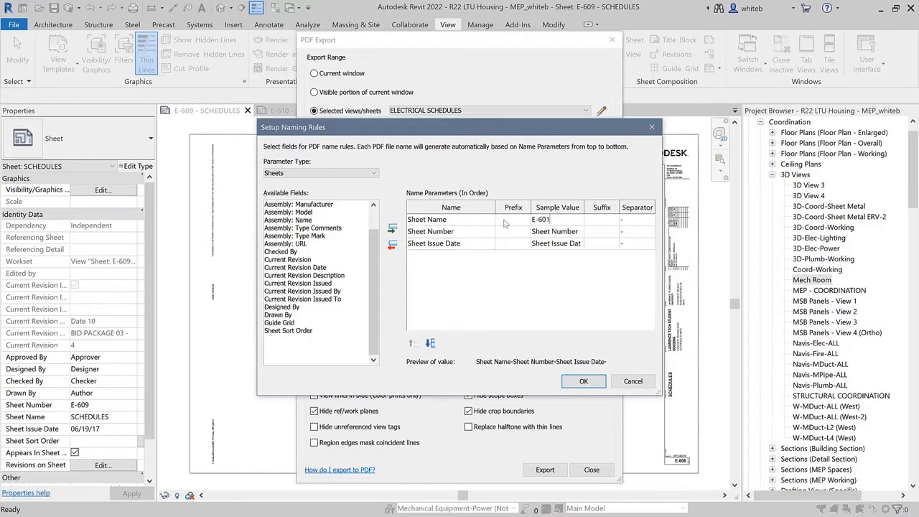
pyautogui.click(583, 381)
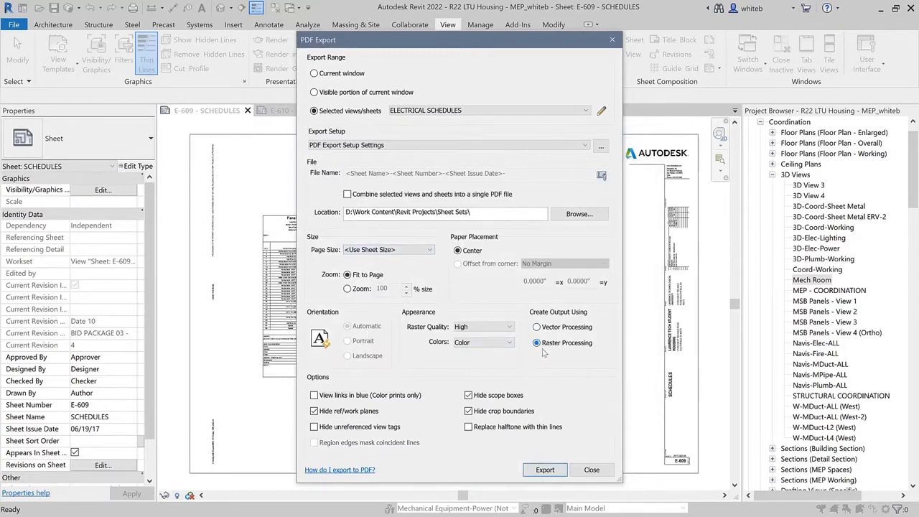
# - Export the ELECTRICAL SCHEDULES sheets to PDF using raster processing
pyautogui.click(540, 470)
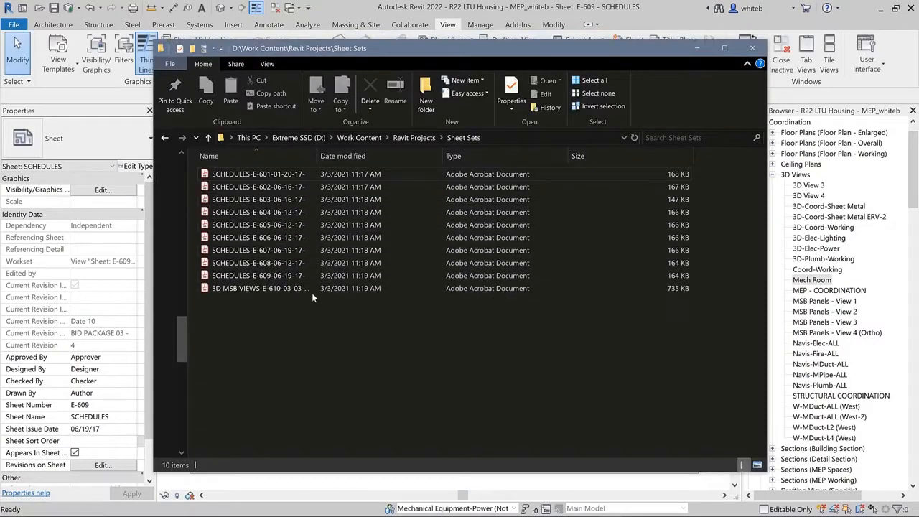
# - Open the exported E-609 schedules and E-610 3D MSB views PDFs in Adobe Acrobat and view both sheets
pyautogui.click(280, 276)
pyautogui.keyDown('ctrl'); pyautogui.click(275, 288); pyautogui.keyUp('ctrl')
pyautogui.rightClick(275, 287)
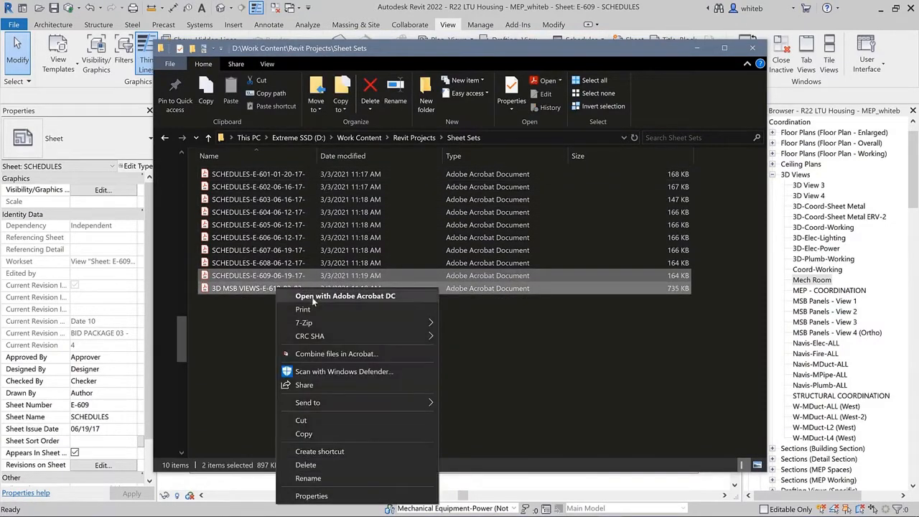
pyautogui.click(352, 356)
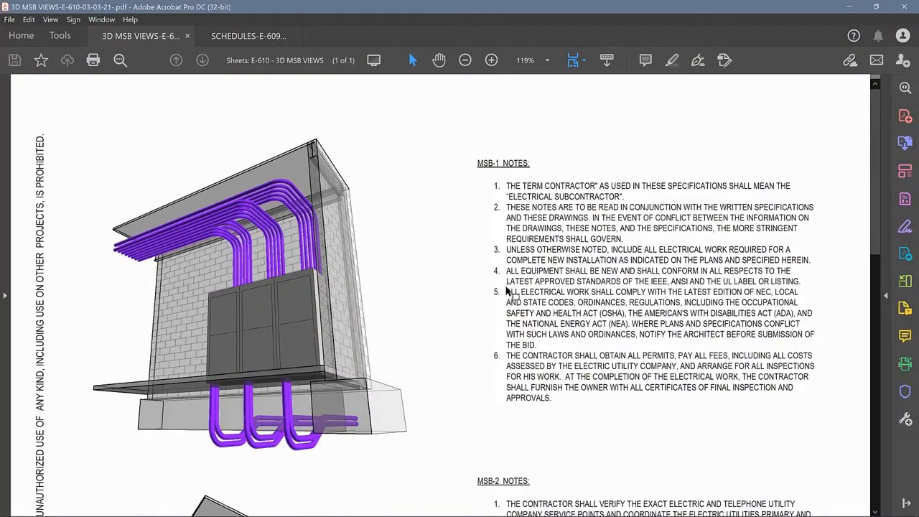
pyautogui.keyDown('ctrl'); pyautogui.scroll(-5, 507, 290); pyautogui.keyUp('ctrl')
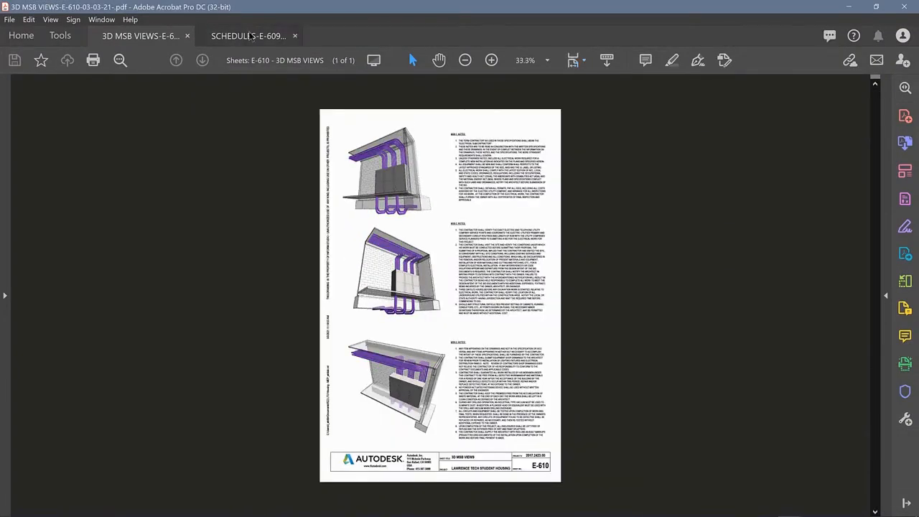
pyautogui.hotkey('ctrl', 'Tab')
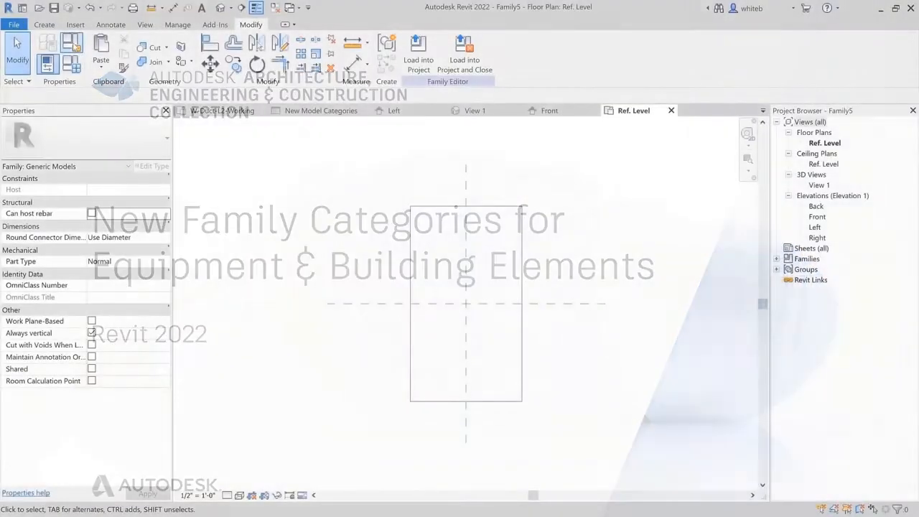
# - Examine the family category list, highlighting Audio Visual Devices, Fire Protection, Food Service Equipment, Hardscape, Medical Equipment, Signage and Vertical Circulation
pyautogui.click(47, 30)
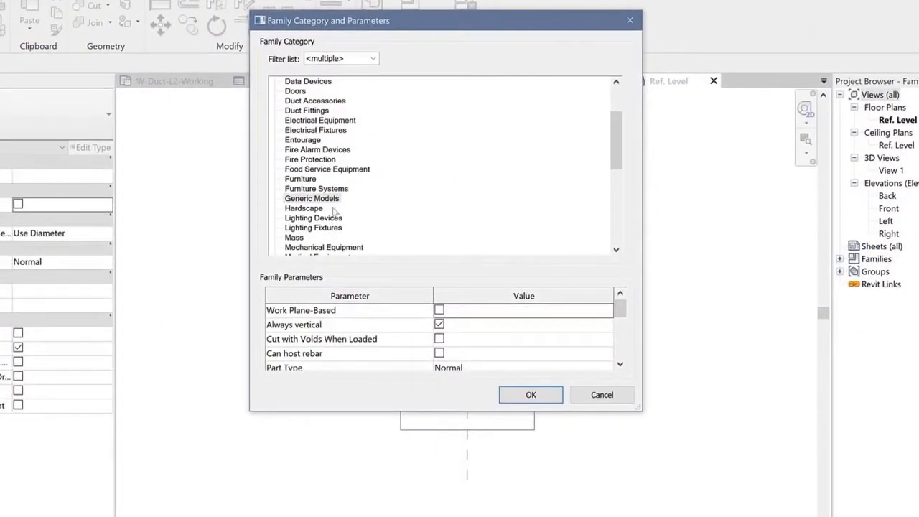
pyautogui.scroll(3, 334, 210)
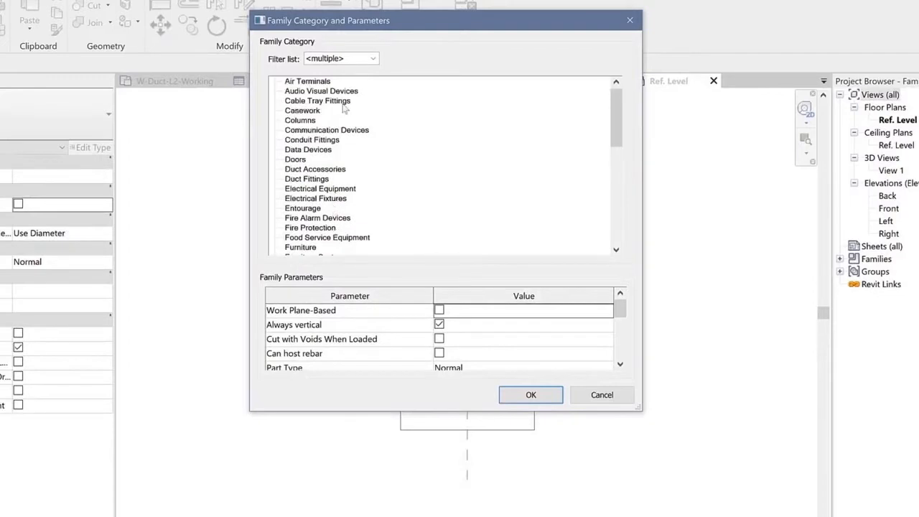
pyautogui.click(346, 90)
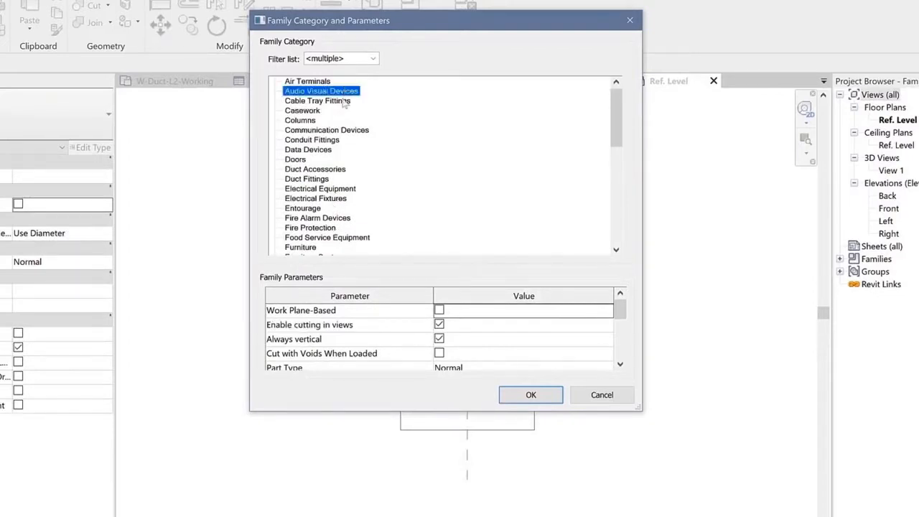
pyautogui.click(327, 229)
pyautogui.scroll(-4, 431, 223)
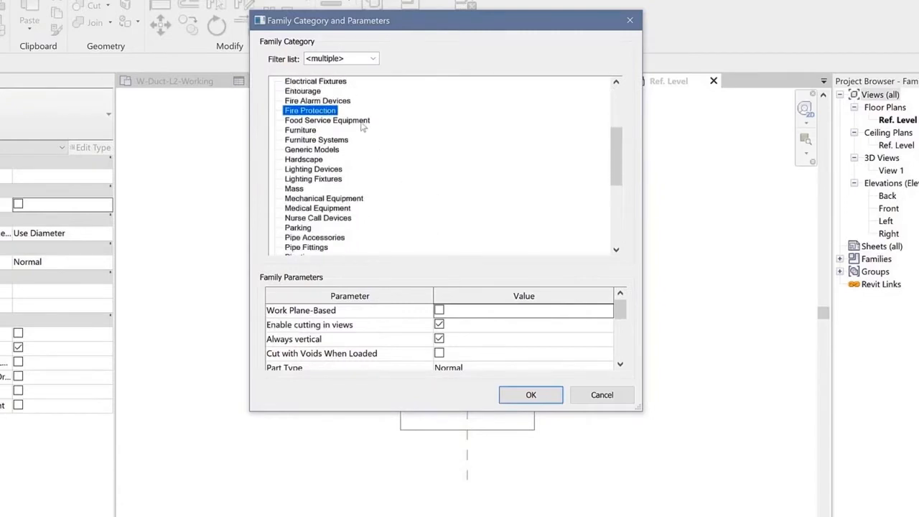
pyautogui.click(362, 120)
pyautogui.scroll(-1, 386, 172)
pyautogui.scroll(-2, 386, 172)
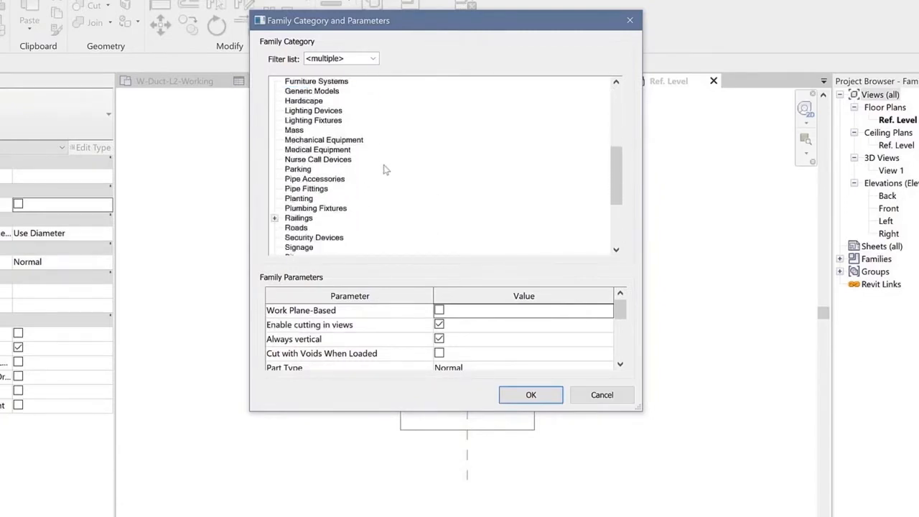
pyautogui.click(313, 102)
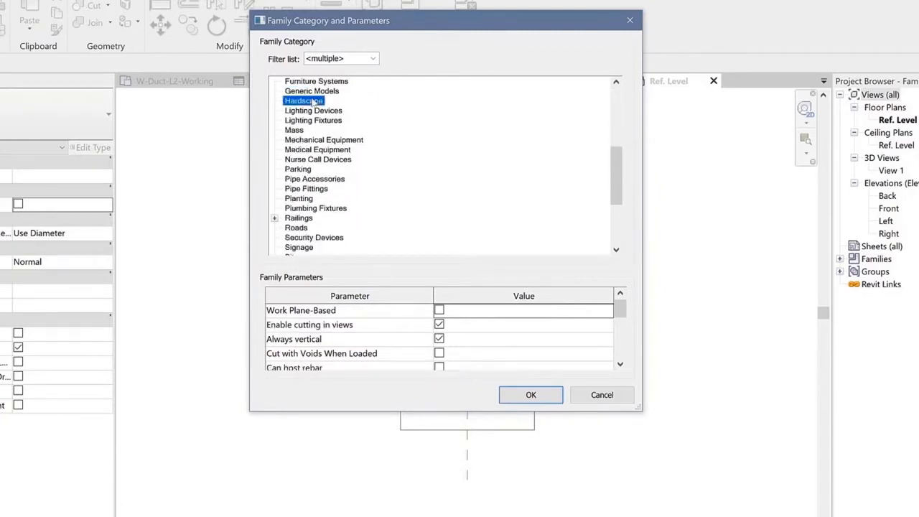
pyautogui.click(339, 151)
pyautogui.scroll(-2, 382, 153)
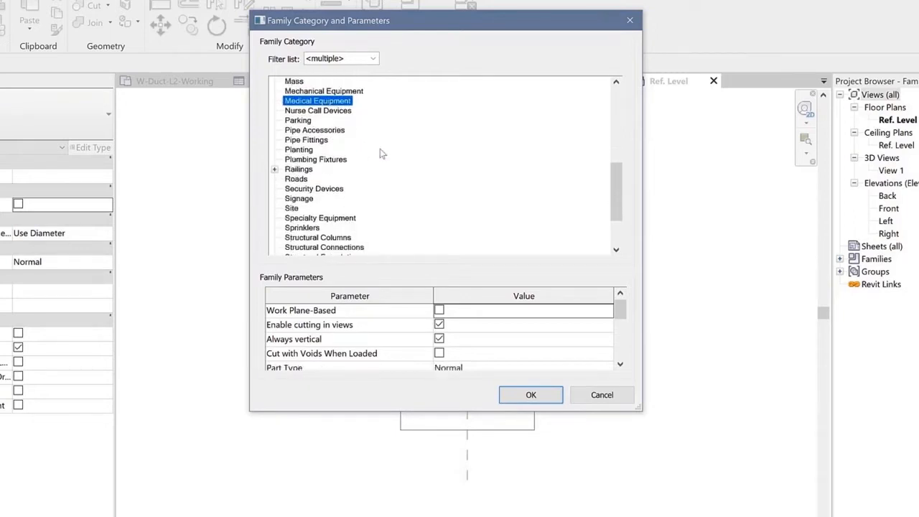
pyautogui.click(311, 189)
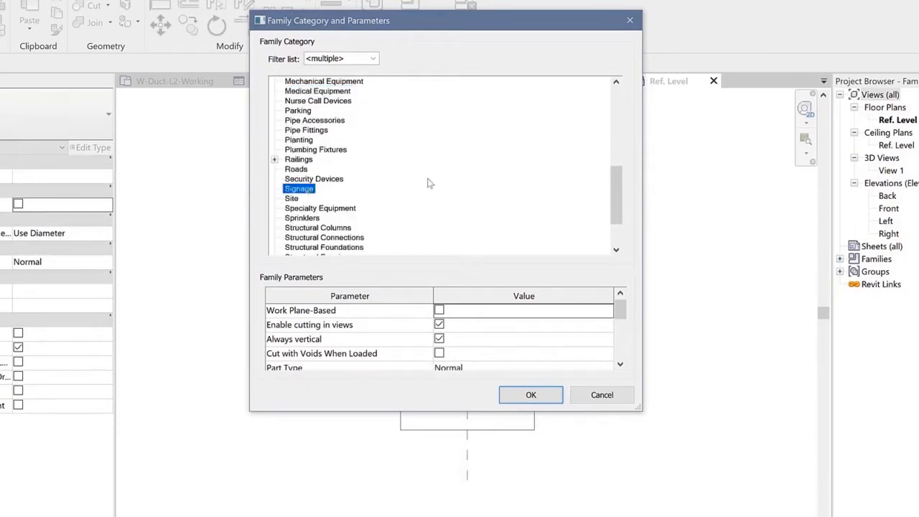
pyautogui.scroll(-2, 427, 183)
pyautogui.click(351, 230)
pyautogui.click(352, 238)
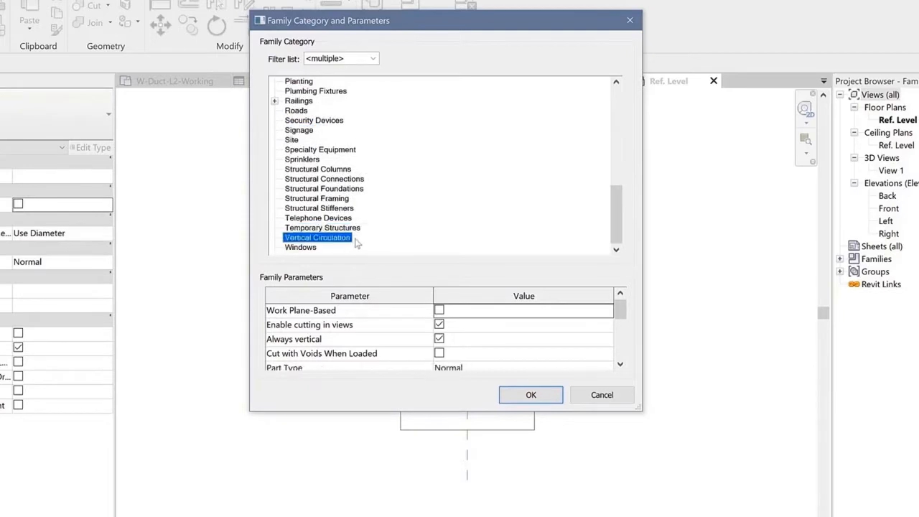
# - Set the family's category to Food Service Equipment and apply the change
pyautogui.scroll(6, 380, 237)
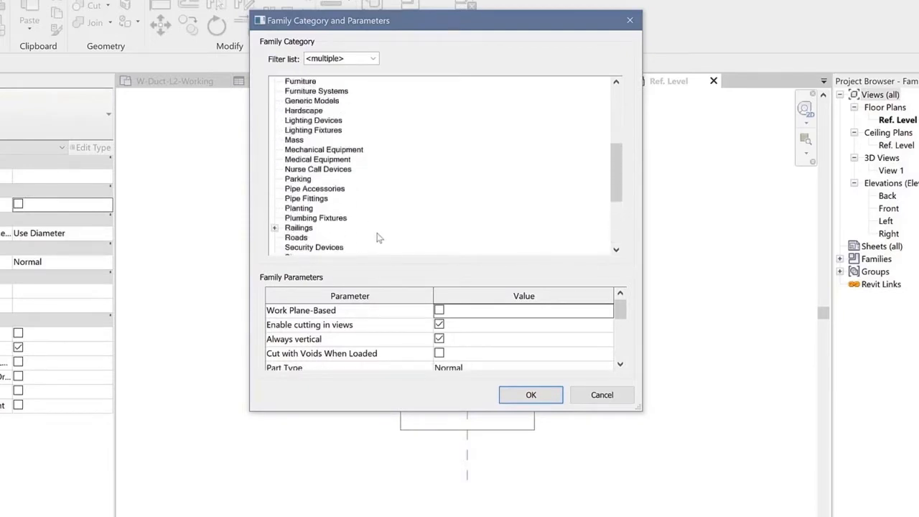
pyautogui.click(369, 123)
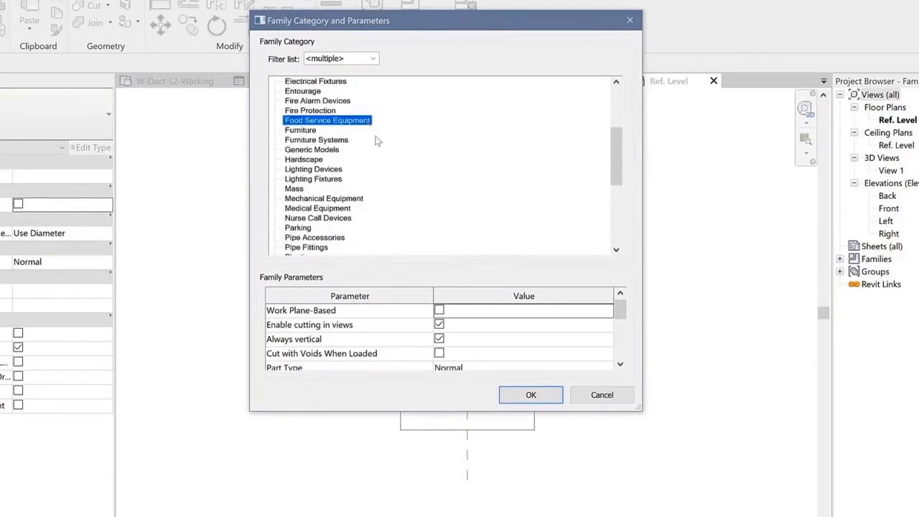
pyautogui.click(530, 399)
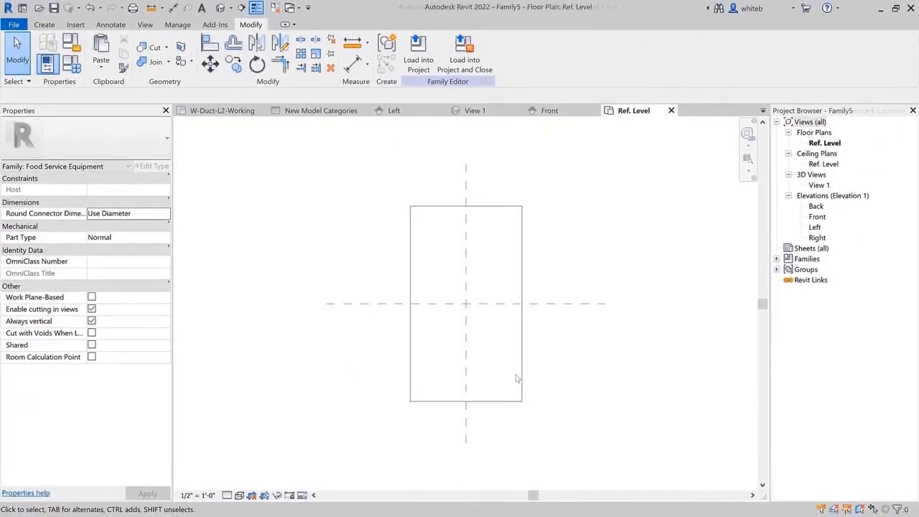
# - Load the family into the project, closing it, and place one Vending instance in the room below the AED
pyautogui.click(458, 60)
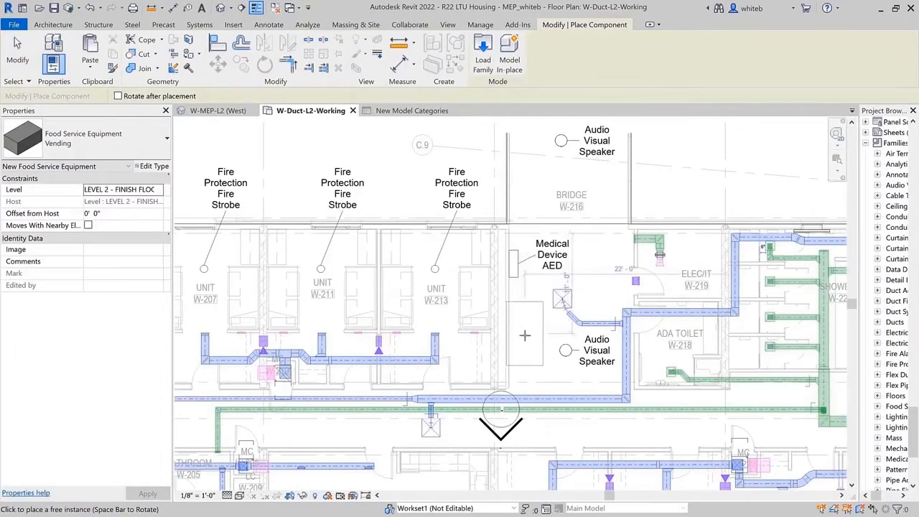
pyautogui.press('Escape')
pyautogui.press('Escape')
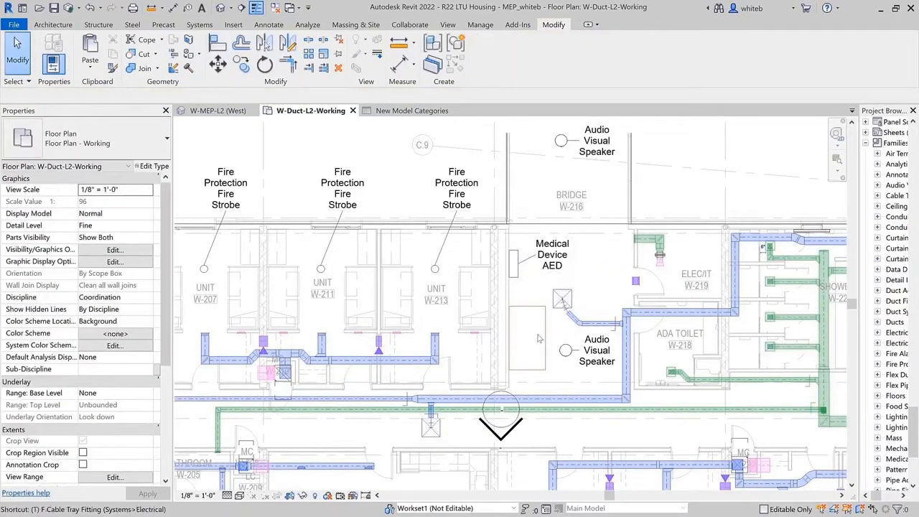
# - Tag the Vending equipment by category and move its tag onto the equipment outline
pyautogui.press('t')
pyautogui.press('g')
pyautogui.click(537, 309)
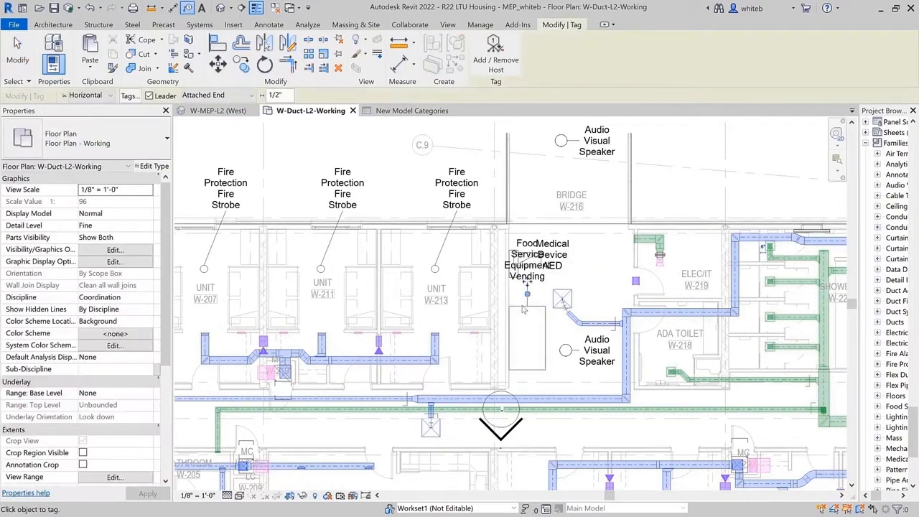
pyautogui.press('Escape')
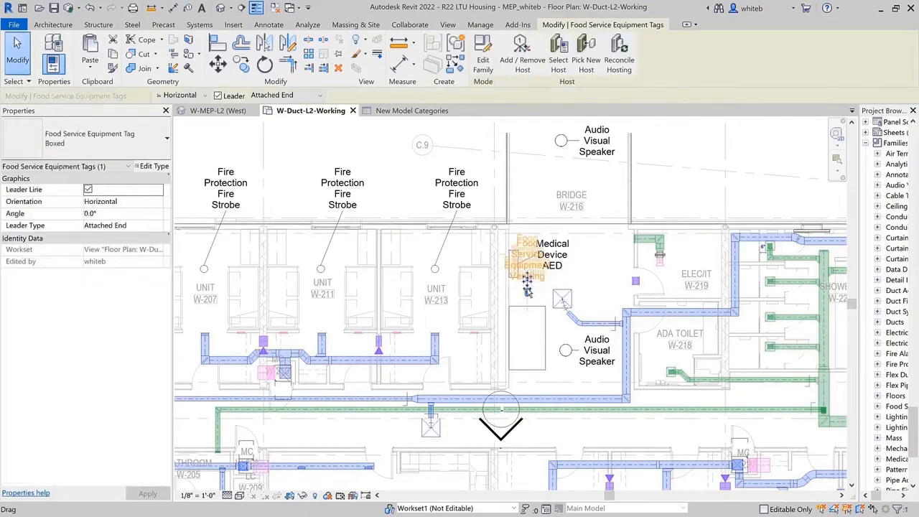
pyautogui.moveTo(527, 348); pyautogui.dragTo(526, 352)
pyautogui.click(487, 281)
# - Open the New Model Categories schedule and widen its Family column
pyautogui.click(431, 115)
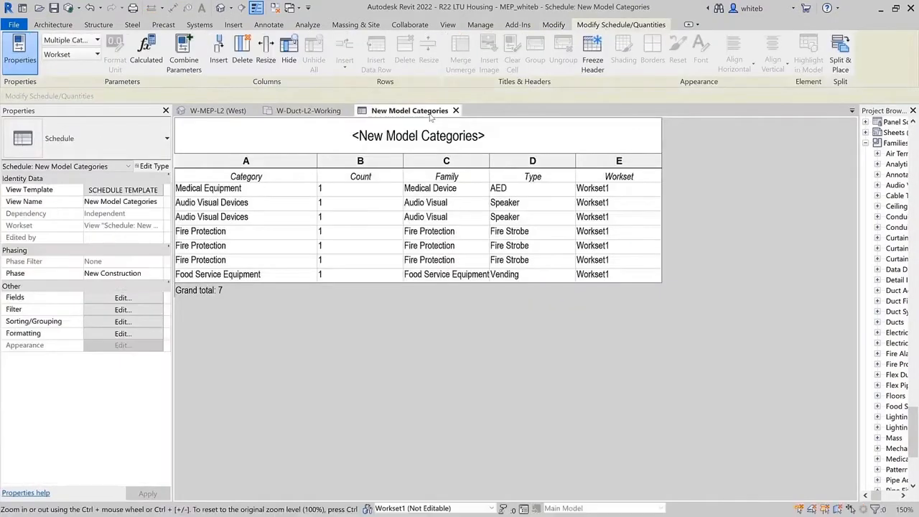
pyautogui.moveTo(490, 157); pyautogui.dragTo(512, 159)
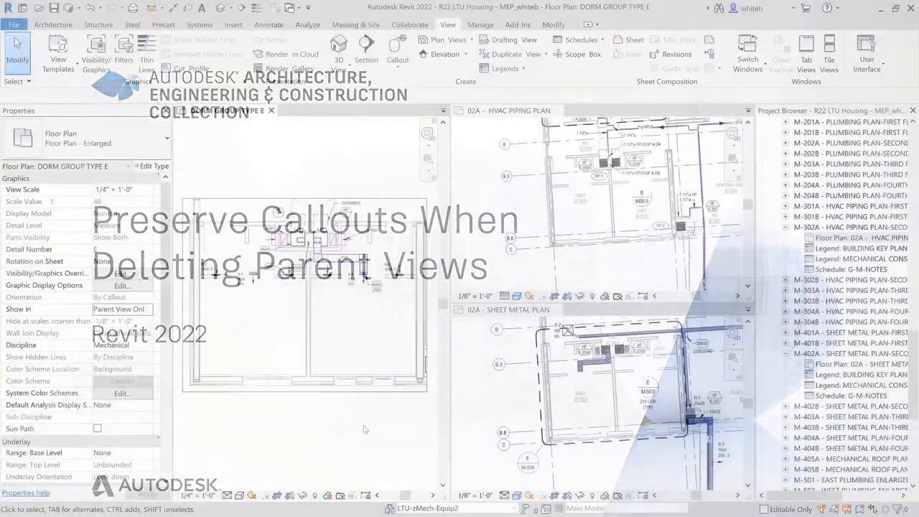
# - Set the DORM GROUP TYPE E callout view to show in Intersecting Views
pyautogui.click(369, 392)
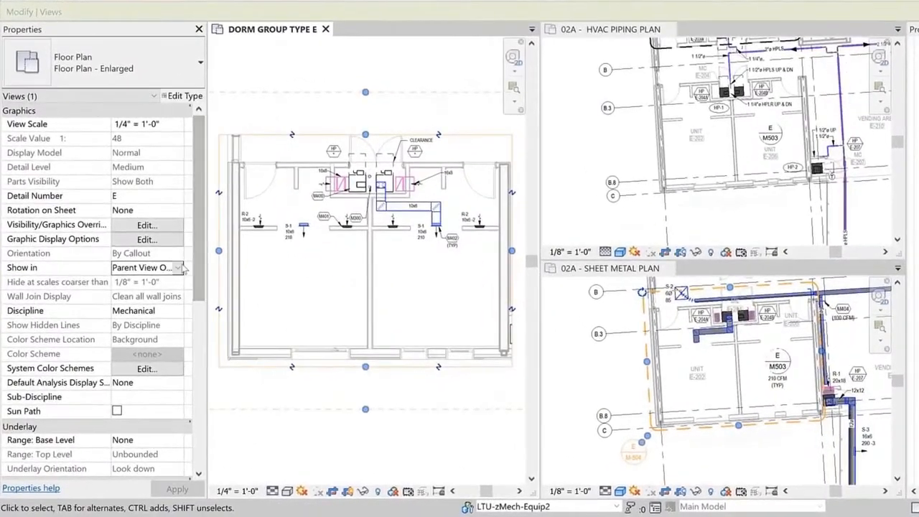
pyautogui.click(179, 272)
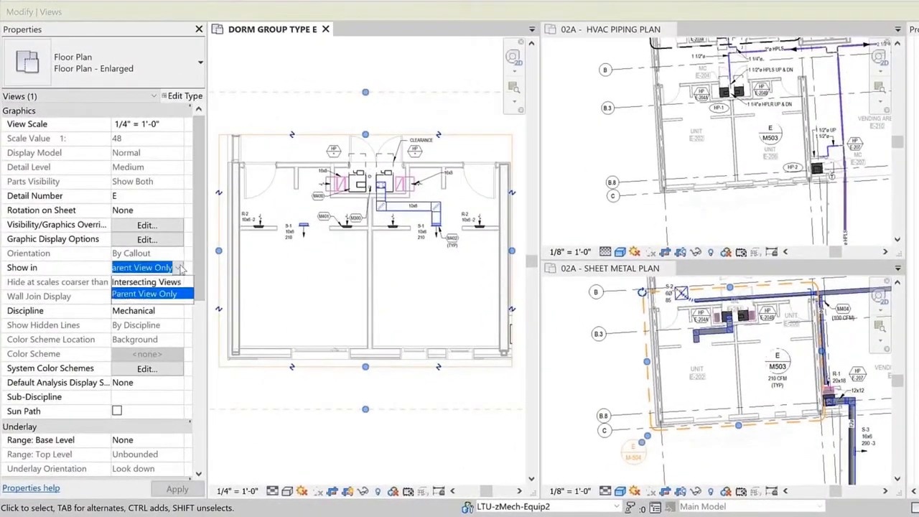
pyautogui.click(172, 283)
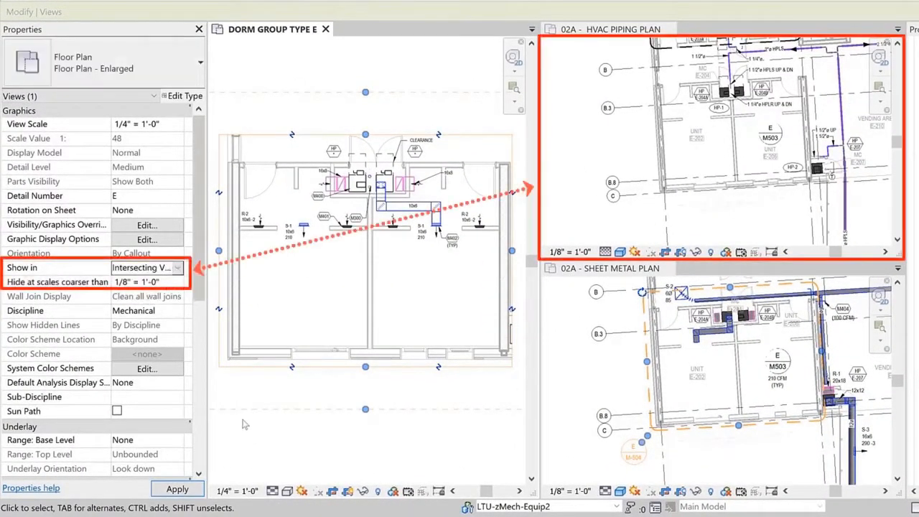
pyautogui.click(257, 440)
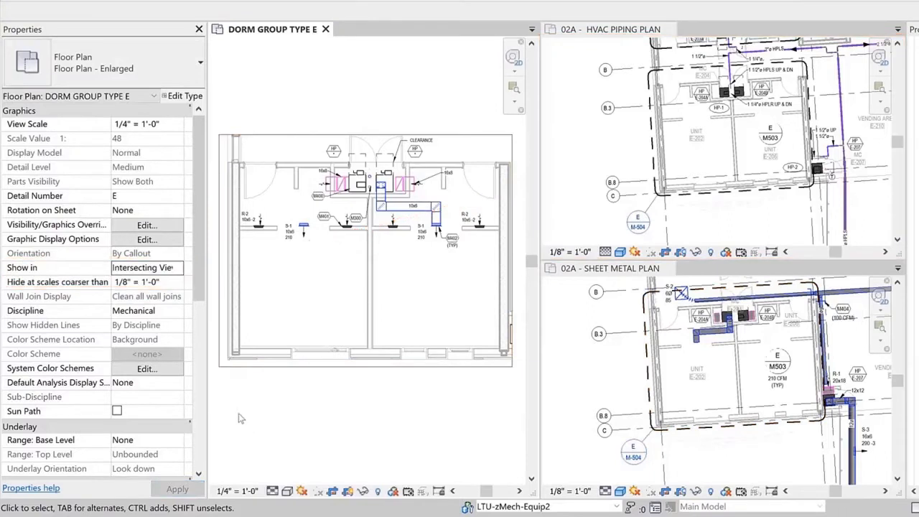
# - Hide the DORM GROUP TYPE E callout at scales coarser than 3/16" = 1'-0"
pyautogui.click(172, 284)
pyautogui.click(179, 287)
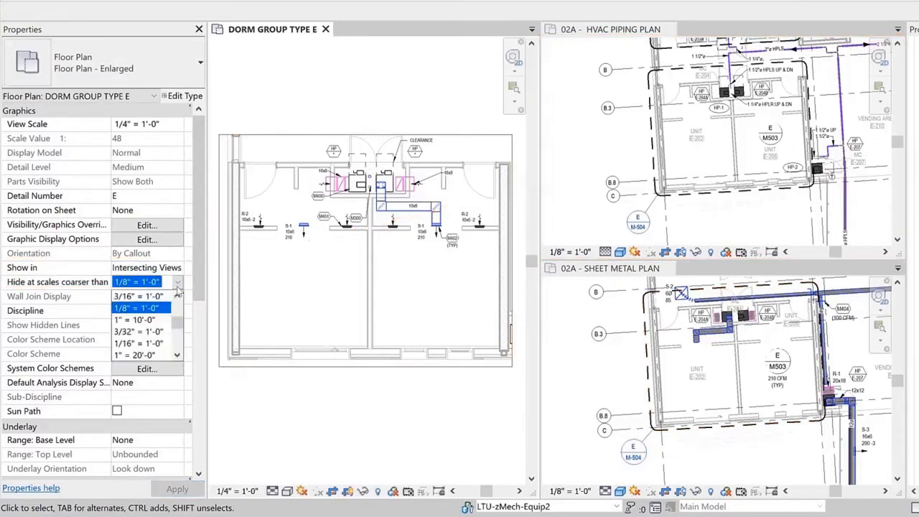
pyautogui.click(144, 299)
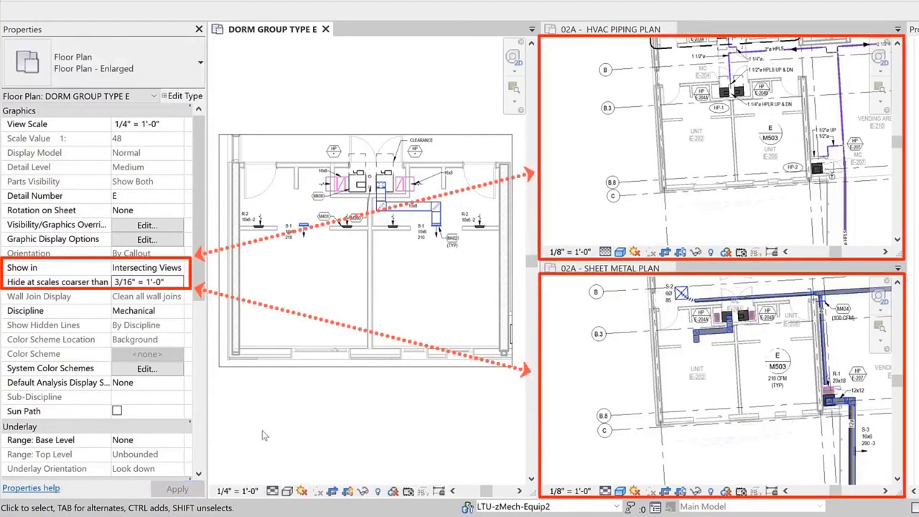
# - Set the callout's coarse-scale hiding limit to 1/8" = 1'-0"
pyautogui.click(178, 285)
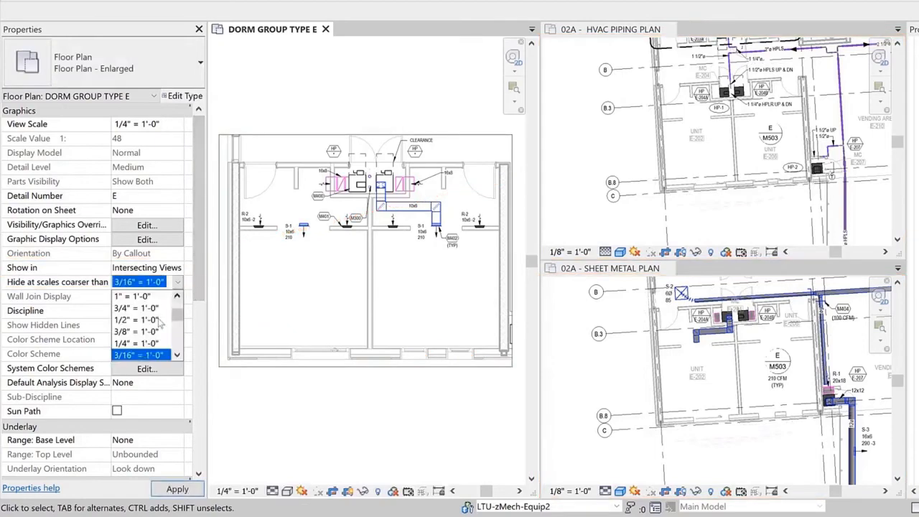
pyautogui.scroll(-1, 159, 323)
pyautogui.click(136, 332)
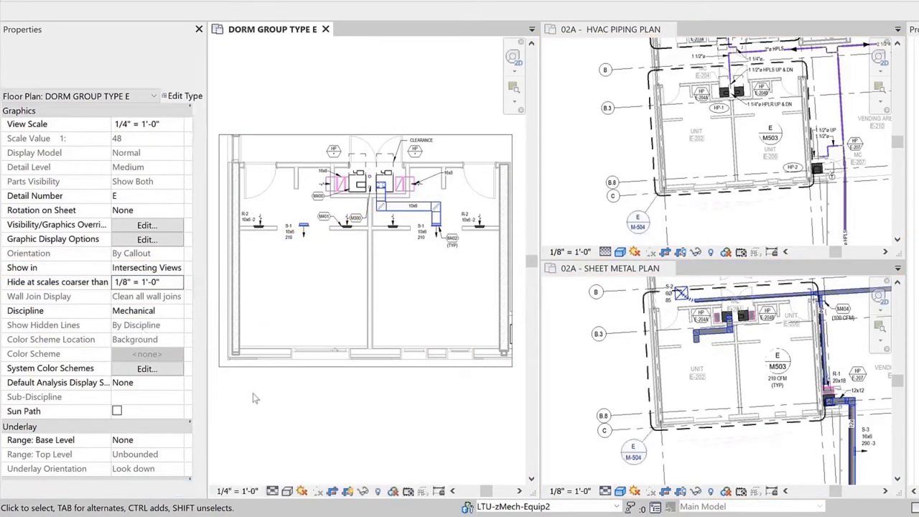
# - Select the DORM GROUP TYPE E callout boundary and set its parent view to <none>
pyautogui.moveTo(199, 285); pyautogui.dragTo(199, 446)
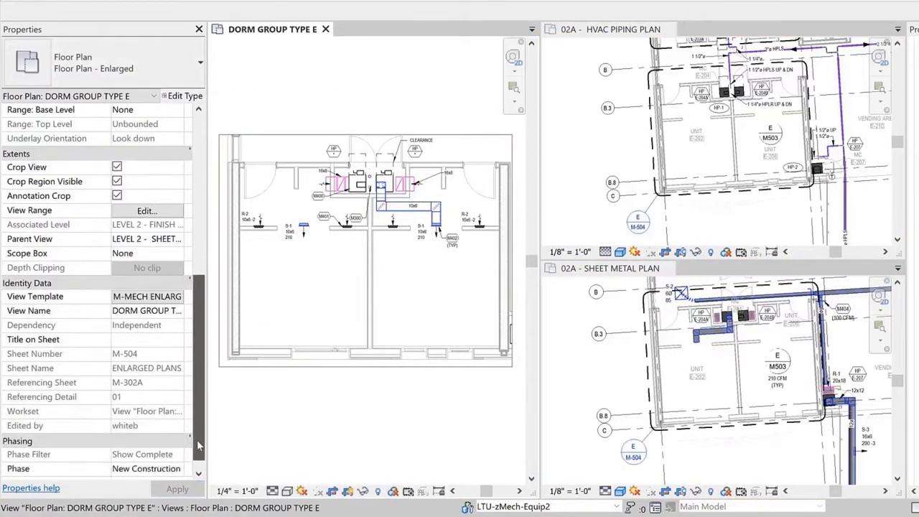
pyautogui.click(650, 397)
pyautogui.click(237, 307)
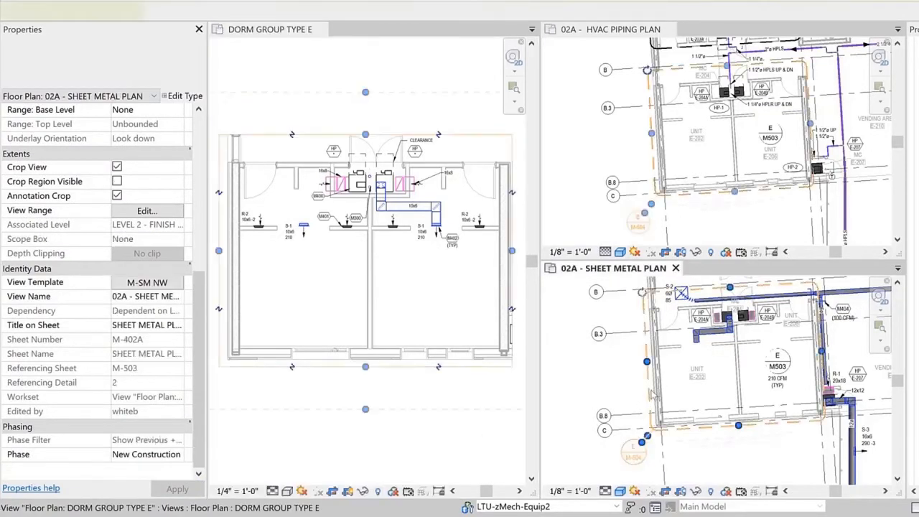
pyautogui.click(177, 257)
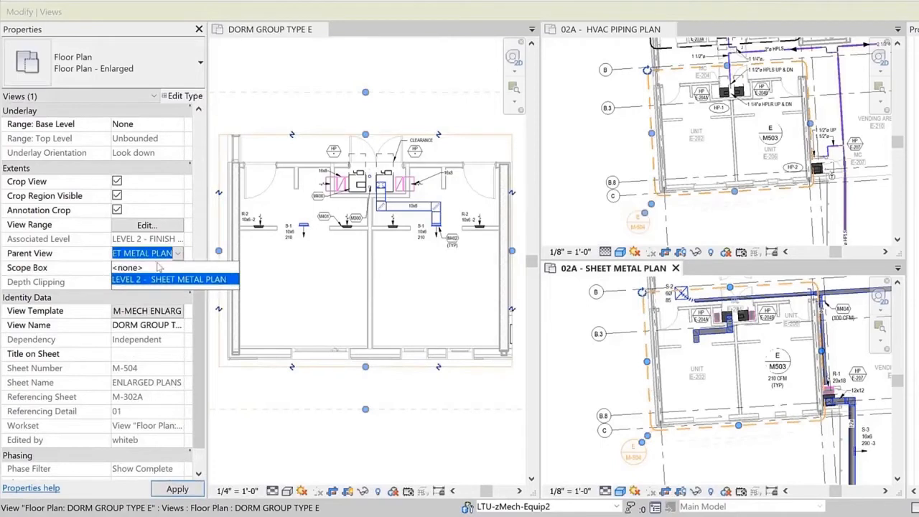
pyautogui.click(157, 268)
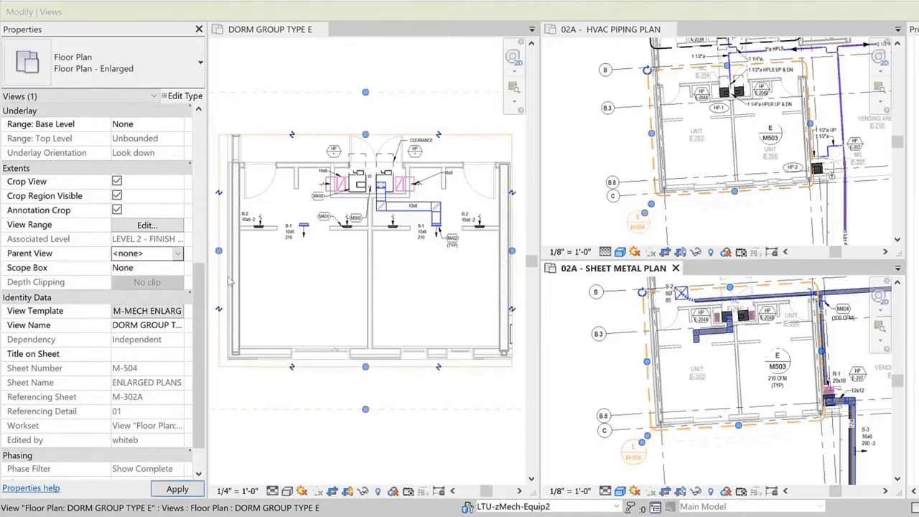
# - Review the callout's display settings, set its parent view to LEVEL 2 - SHEET METAL PLAN and deselect it
pyautogui.moveTo(199, 361); pyautogui.dragTo(192, 213)
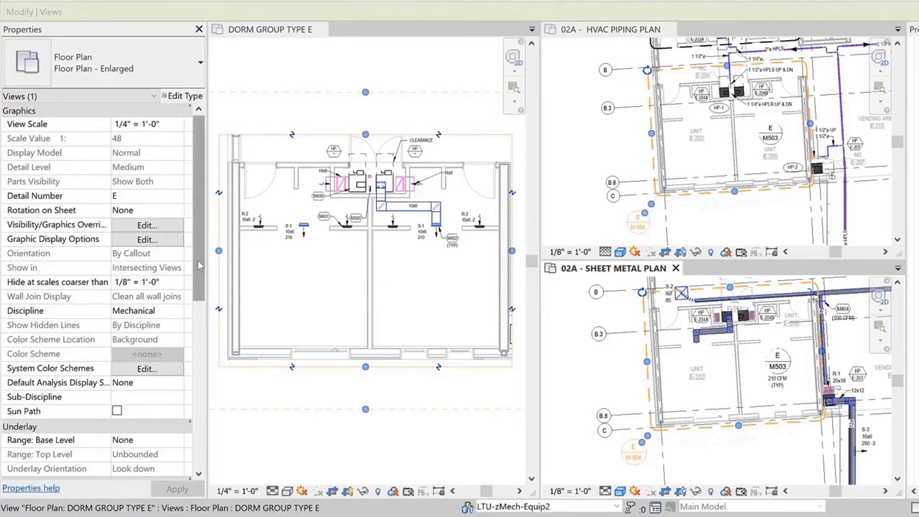
pyautogui.scroll(-8, 200, 265)
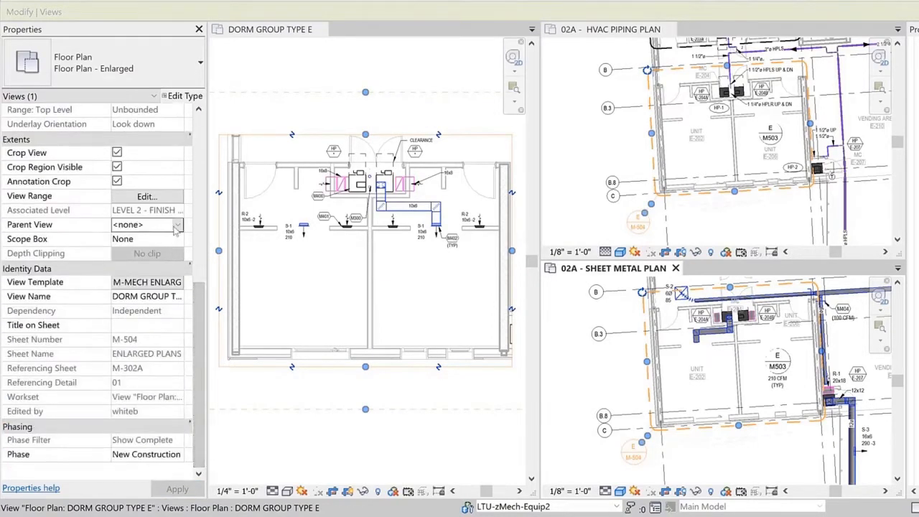
pyautogui.click(177, 225)
pyautogui.click(161, 250)
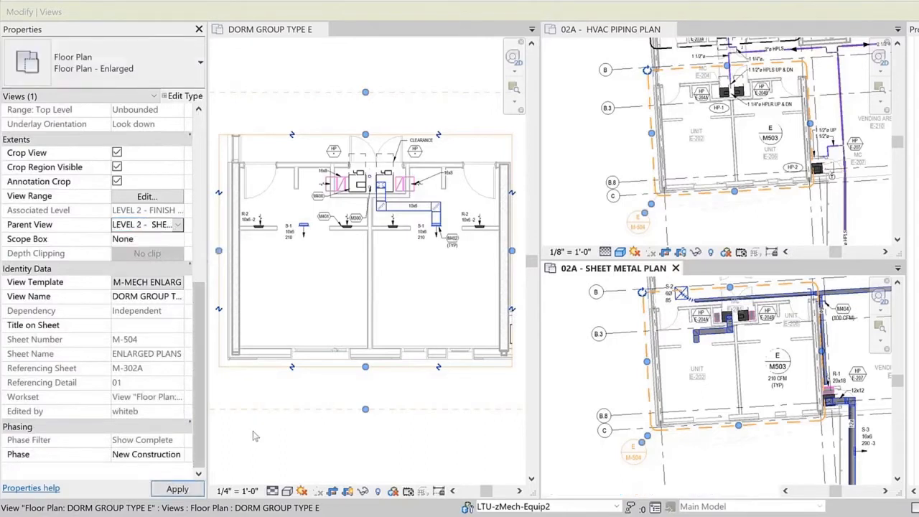
pyautogui.click(255, 433)
pyautogui.click(265, 436)
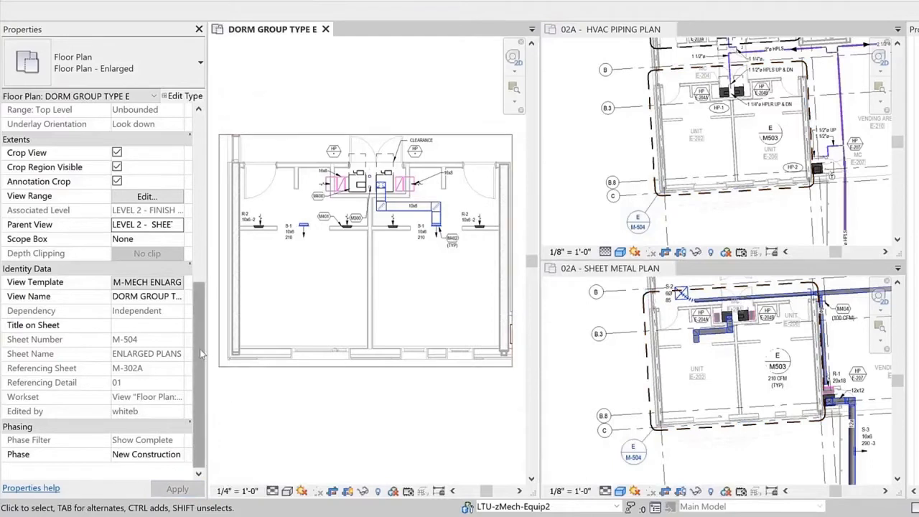
pyautogui.moveTo(200, 349); pyautogui.dragTo(203, 190)
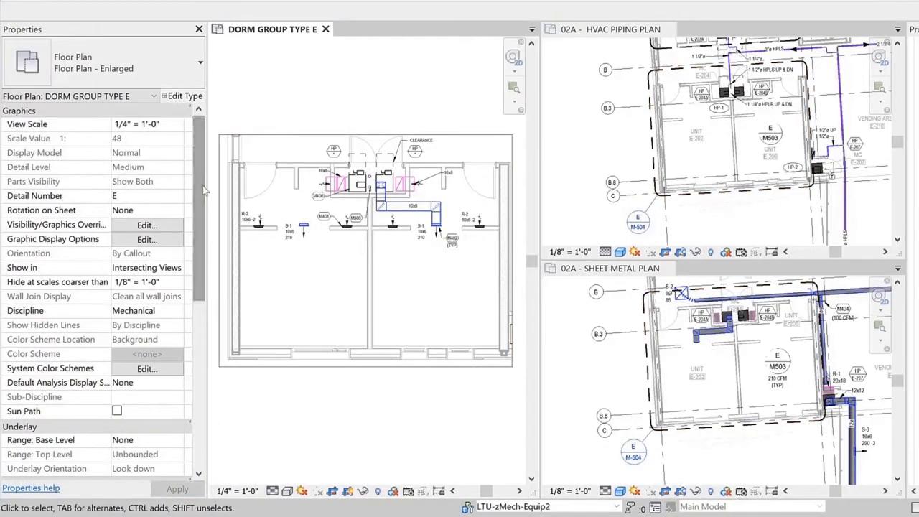
# - Restrict the DORM GROUP TYPE E callout so it shows only in its parent view
pyautogui.click(179, 267)
pyautogui.click(163, 296)
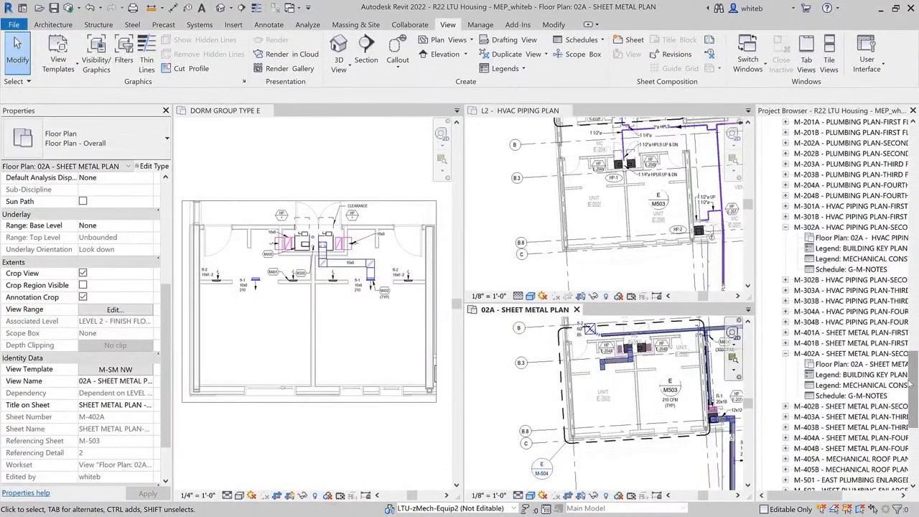
# - Delete the LEVEL 2 - SHEET METAL PLAN floor plan view from the project
pyautogui.moveTo(911, 386); pyautogui.dragTo(912, 276)
pyautogui.rightClick(882, 186)
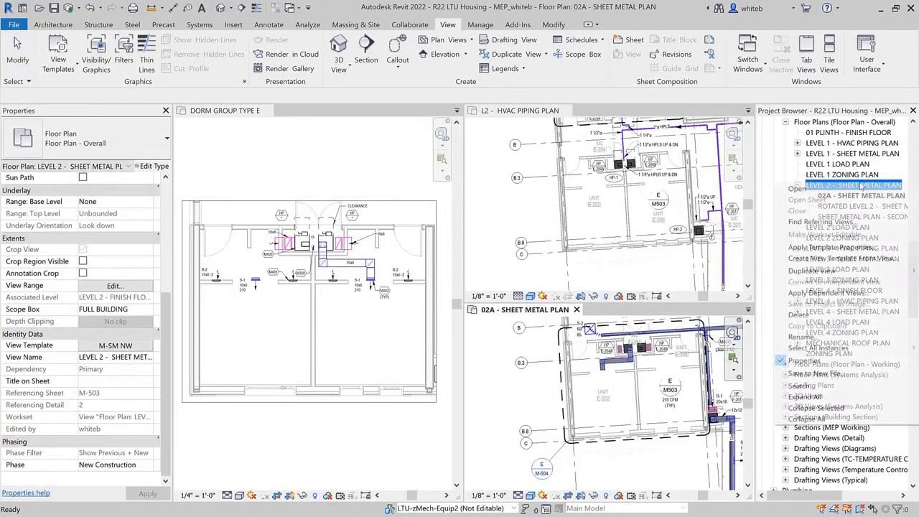
pyautogui.click(799, 317)
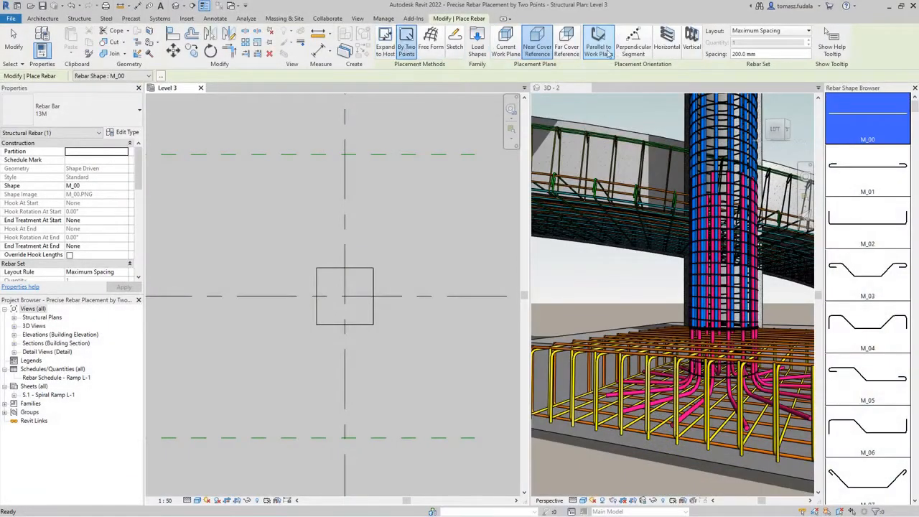
# - Place vertical and horizontal sets of 13M M_00 bars by two points across the Level 3 plan area at 200 mm maximum spacing
pyautogui.click(692, 44)
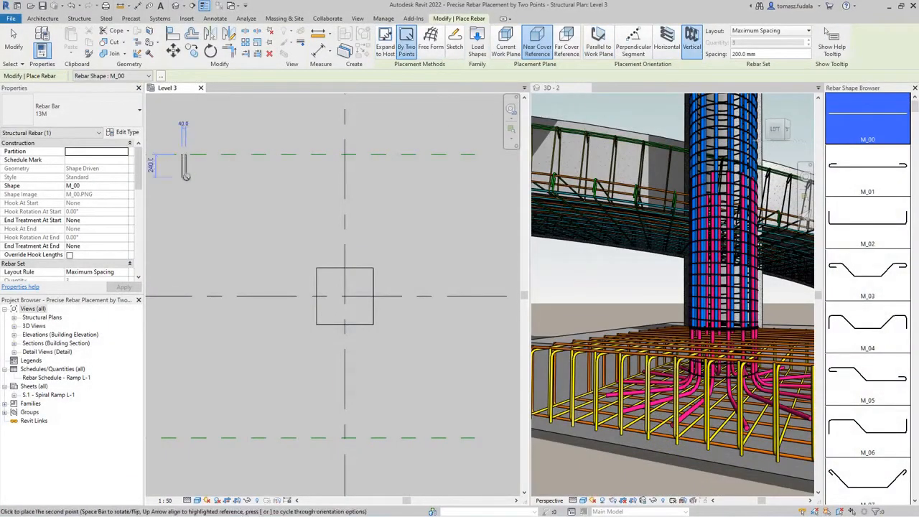
pyautogui.click(502, 430)
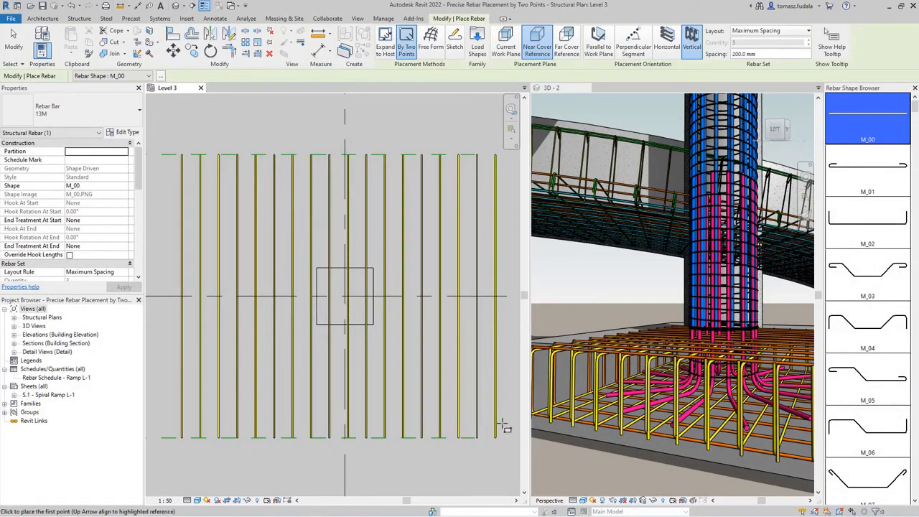
pyautogui.click(667, 43)
pyautogui.click(169, 171)
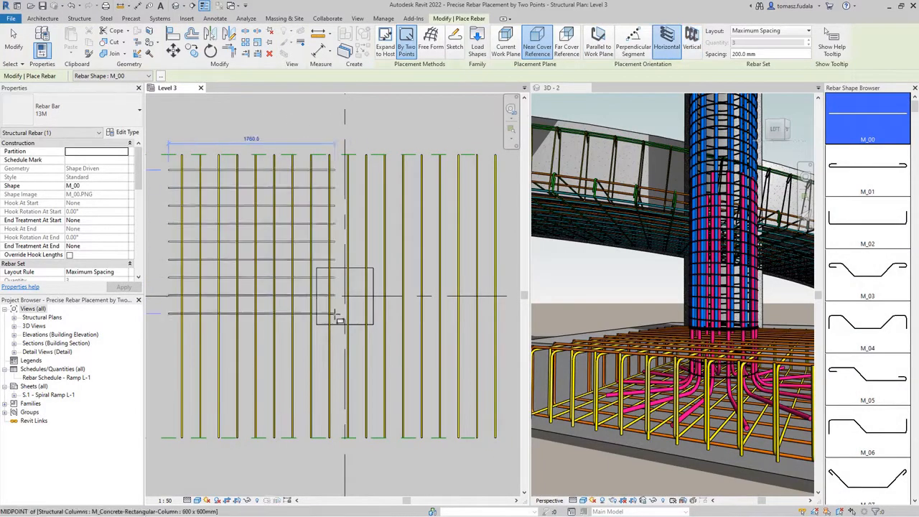
pyautogui.click(514, 432)
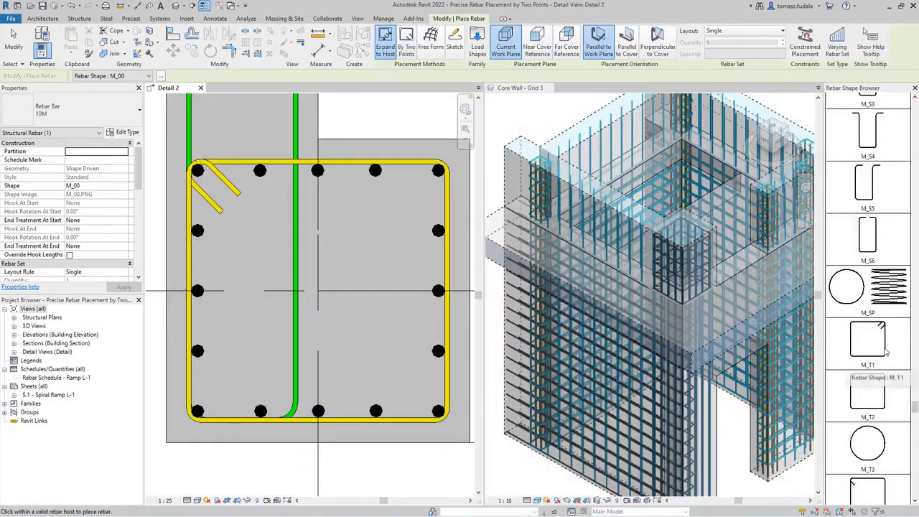
# - Place two 10M M_T1 stirrups by two points in the column section, one wrapping the middle rows and one the middle columns of bars
pyautogui.click(867, 344)
pyautogui.click(406, 46)
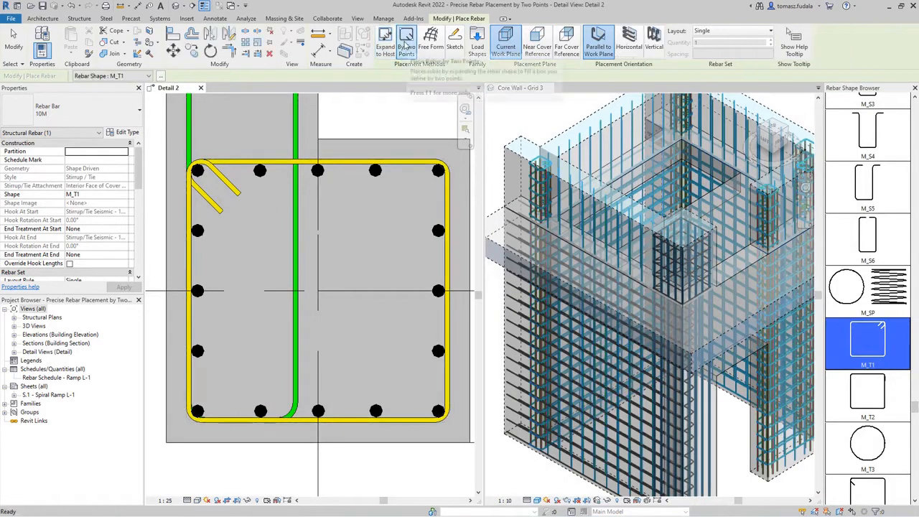
pyautogui.click(191, 221)
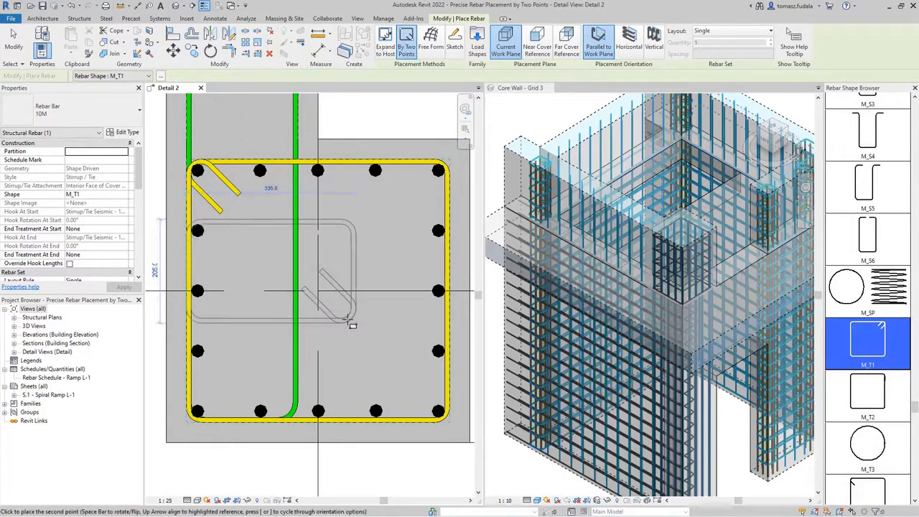
pyautogui.click(450, 362)
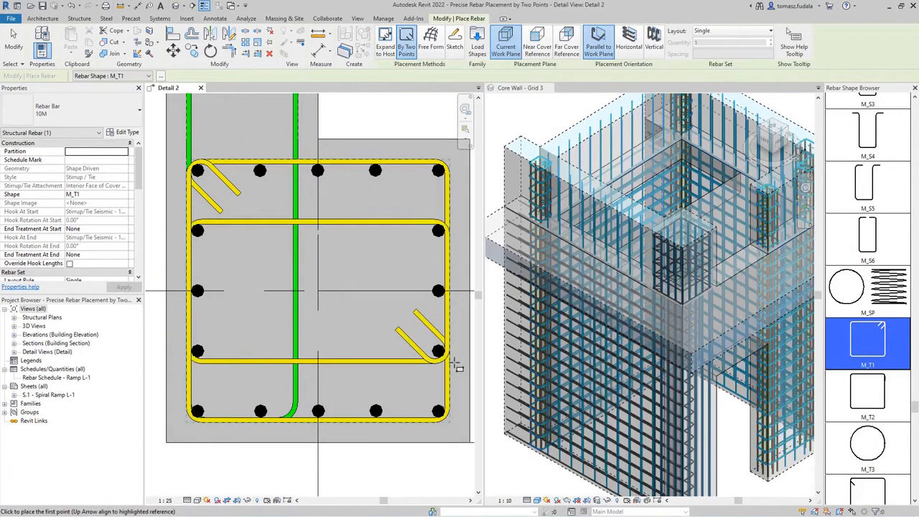
pyautogui.click(247, 161)
pyautogui.click(388, 422)
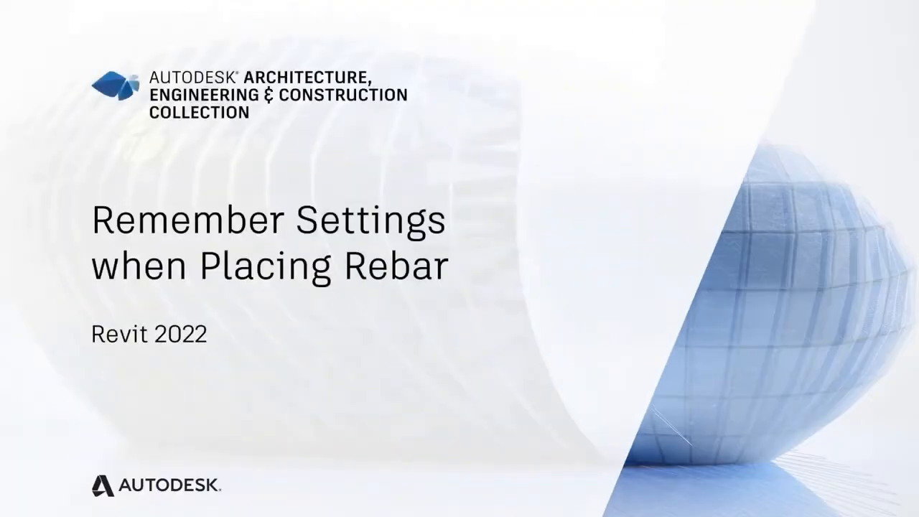
# - Set up H12 rebar for the stepped footing on the current work plane, with 15 bars spaced at 200 mm
pyautogui.click(236, 323)
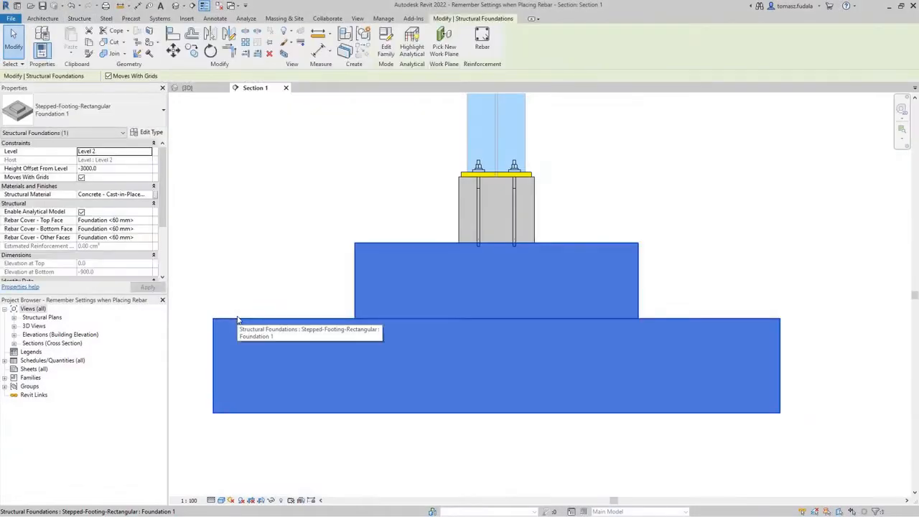
pyautogui.click(480, 45)
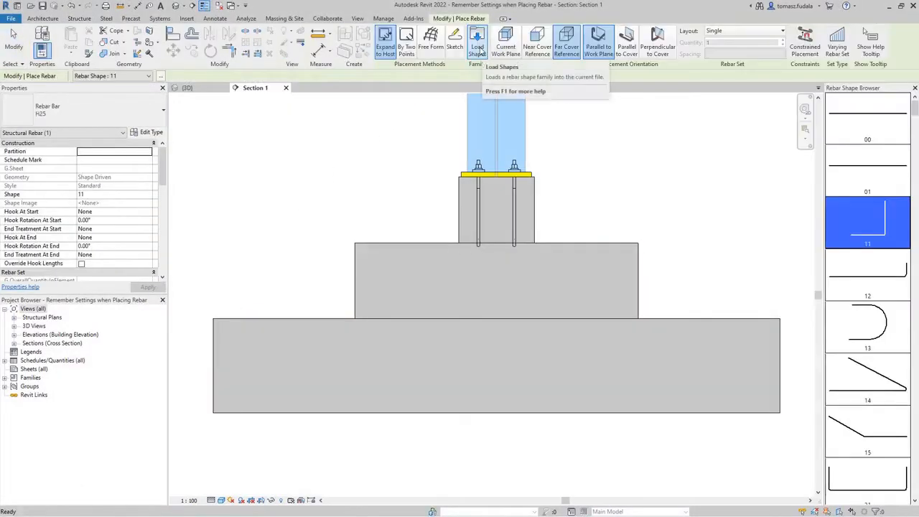
pyautogui.click(162, 115)
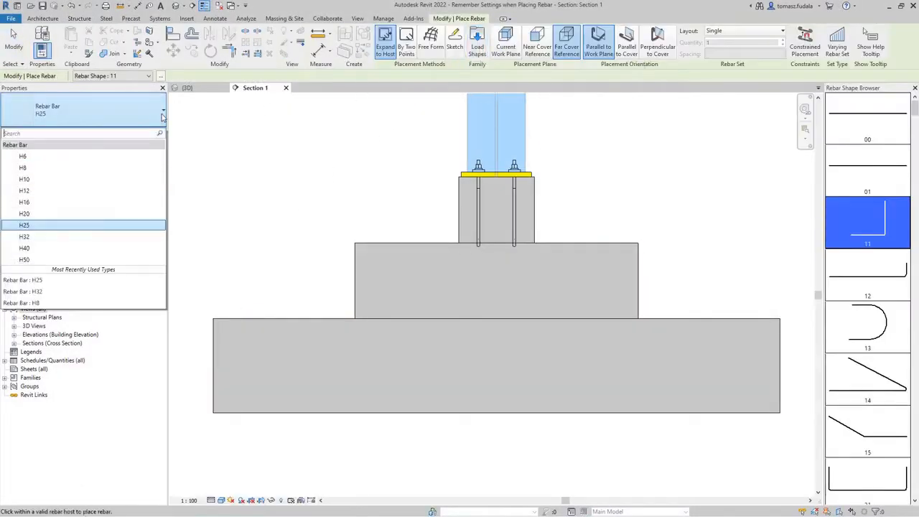
pyautogui.click(104, 190)
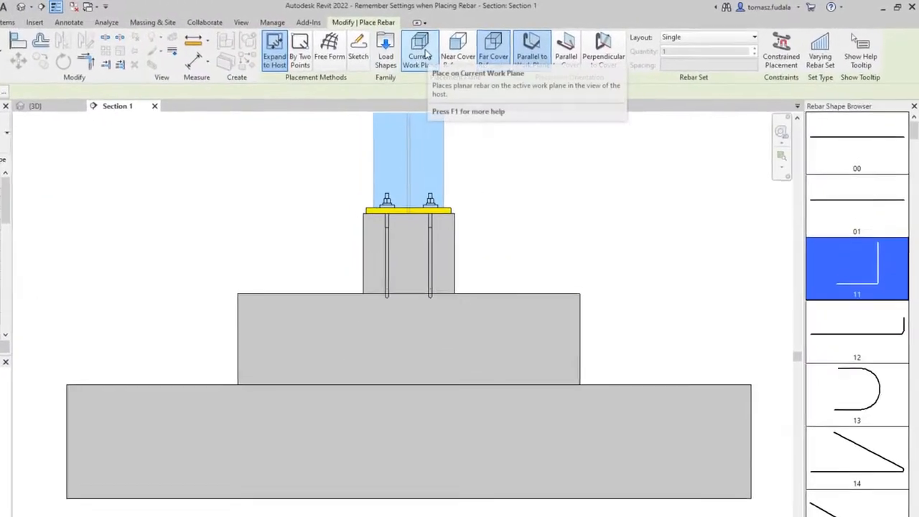
pyautogui.click(488, 44)
pyautogui.click(735, 42)
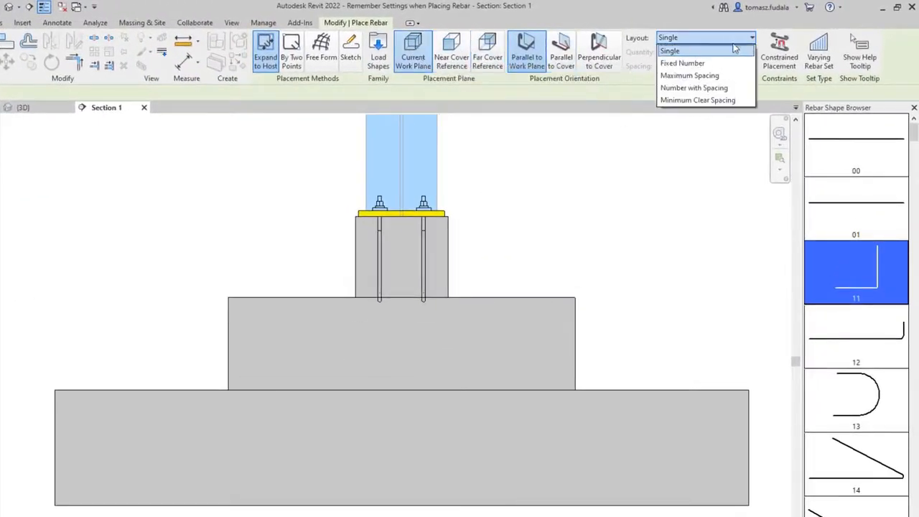
pyautogui.click(700, 89)
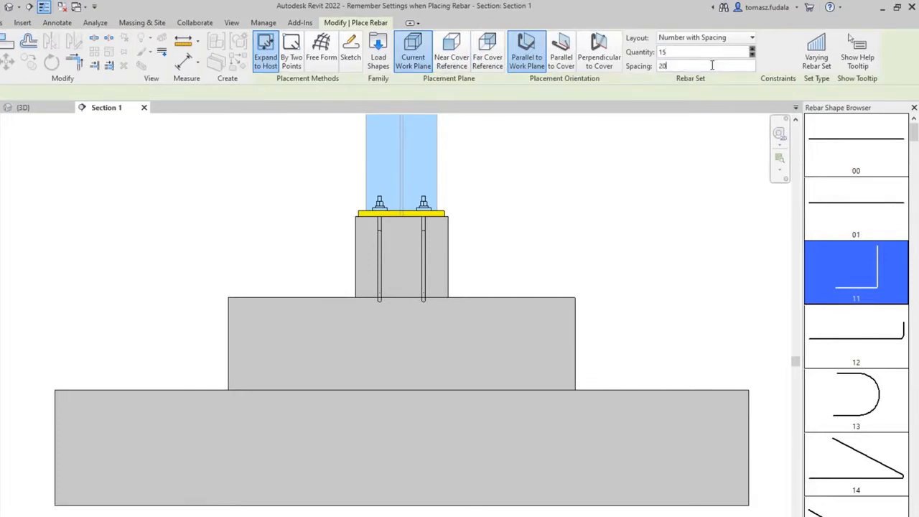
# - Place a shape 21 rebar set along the upper face of the footing's lower step and finish the placement
pyautogui.scroll(-4, 856, 287)
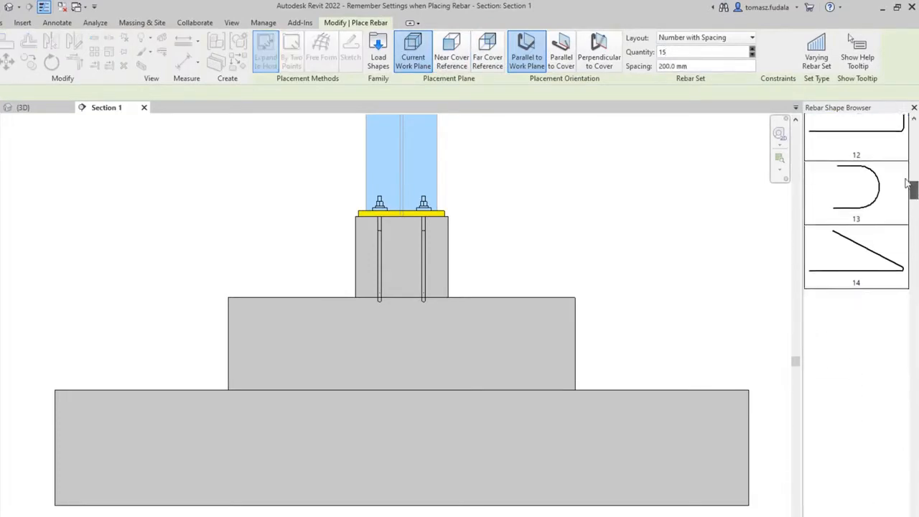
pyautogui.click(855, 331)
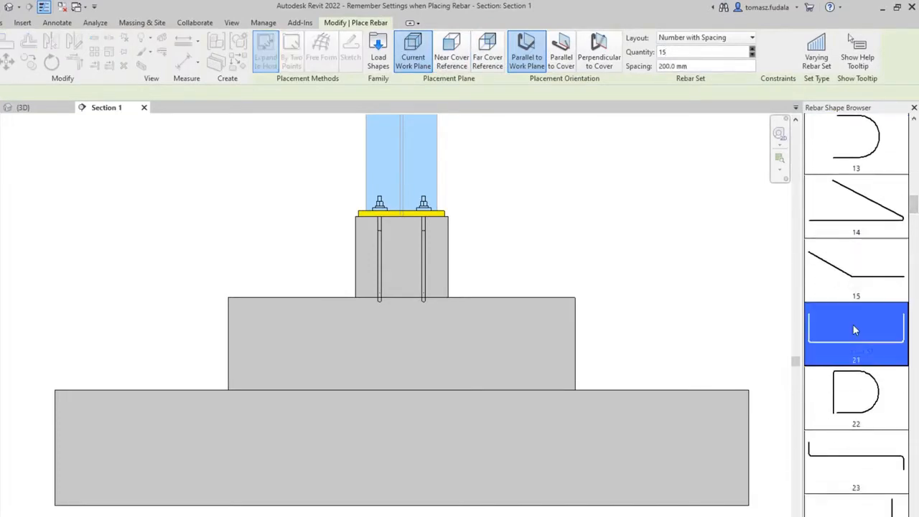
pyautogui.click(583, 415)
pyautogui.press('Escape')
pyautogui.press('Escape')
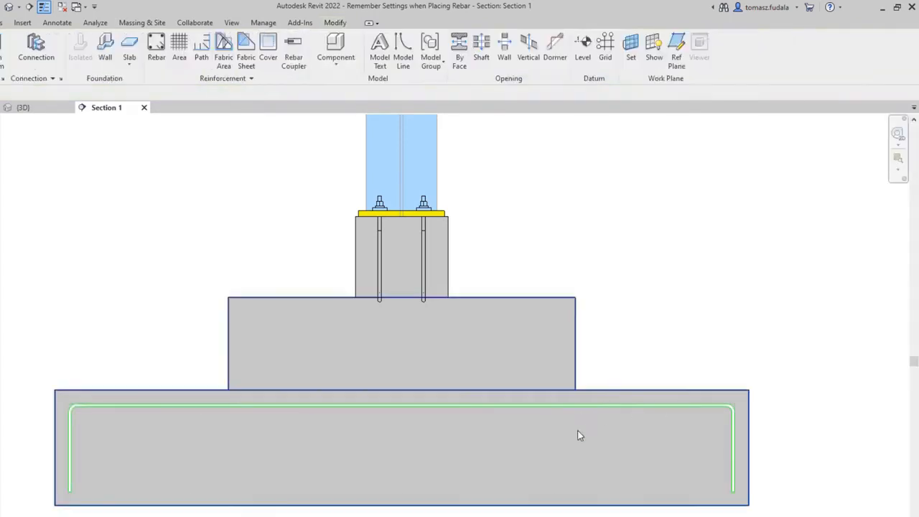
# - Place a second shape 21 rebar set along the underside of the footing's lower step using the same placement settings
pyautogui.click(626, 392)
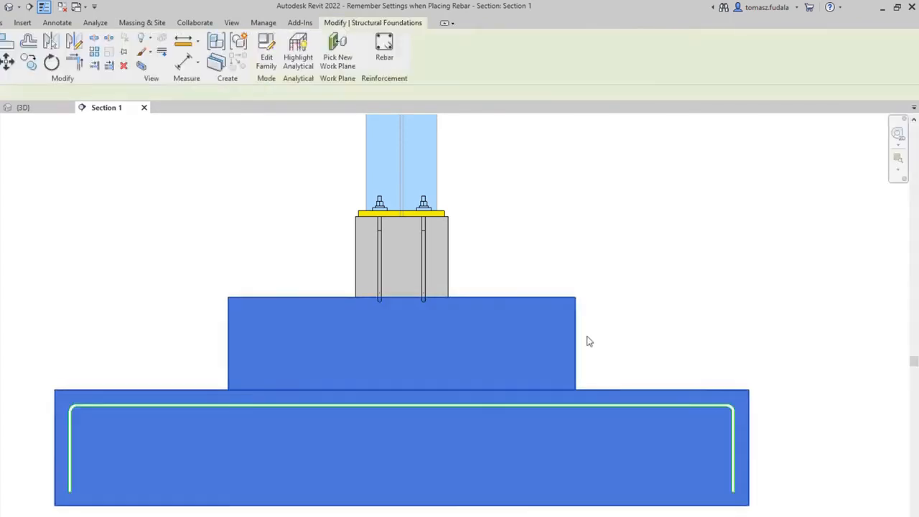
pyautogui.click(385, 46)
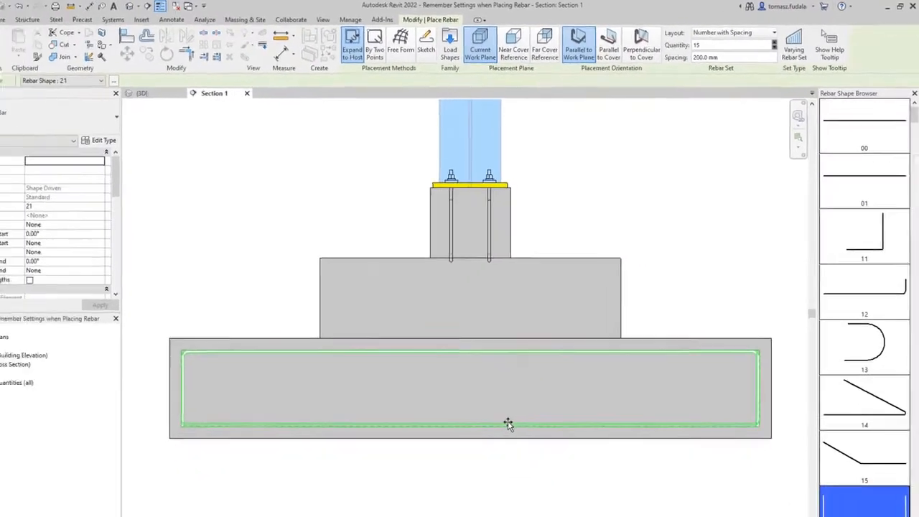
pyautogui.click(532, 399)
pyautogui.press('Escape')
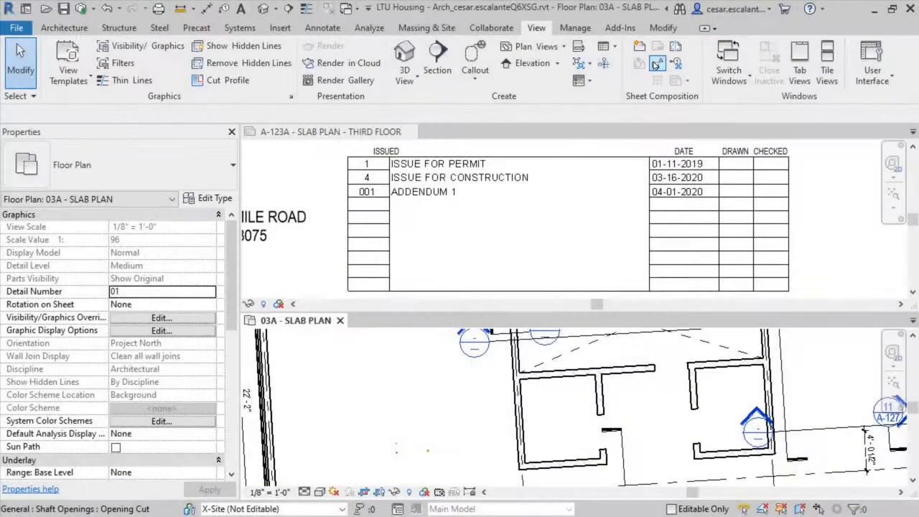
# - Check the numbering options for the RFI 002 sheet revision and open the project's numbering sequences with Packages selected
pyautogui.click(654, 65)
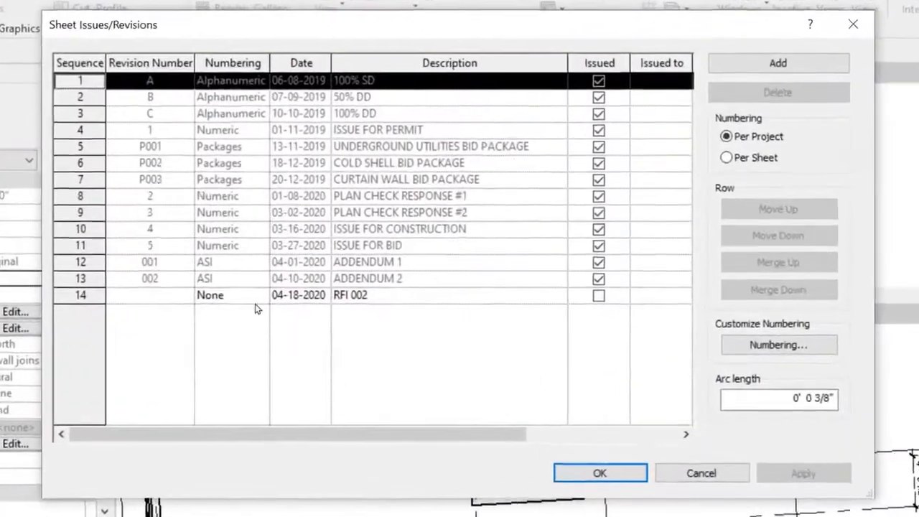
pyautogui.click(354, 304)
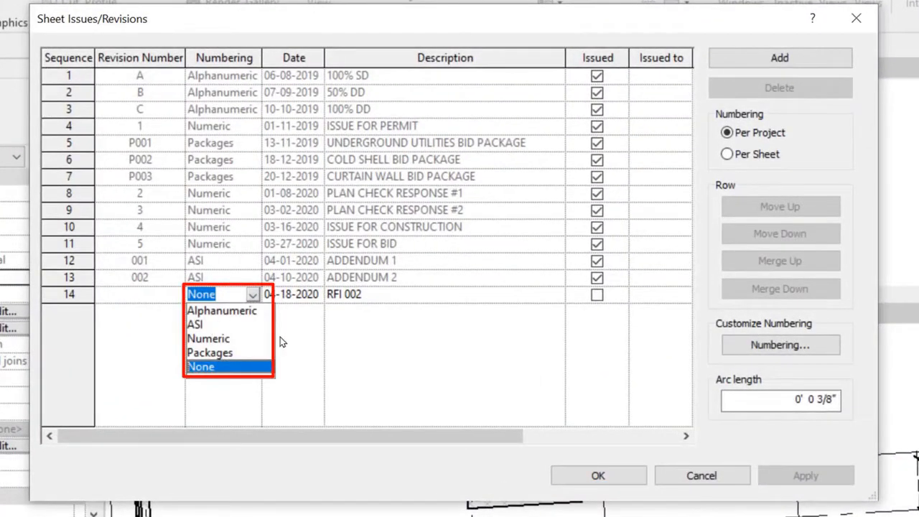
pyautogui.click(786, 349)
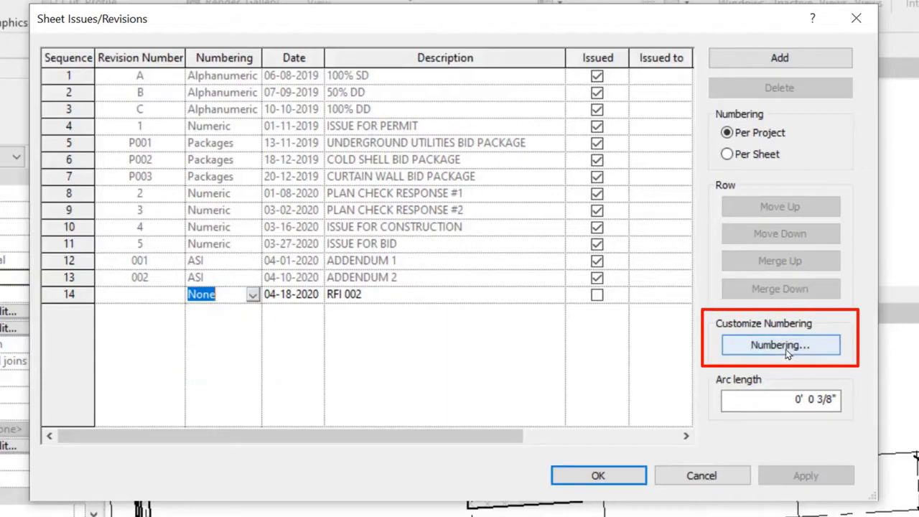
pyautogui.click(786, 349)
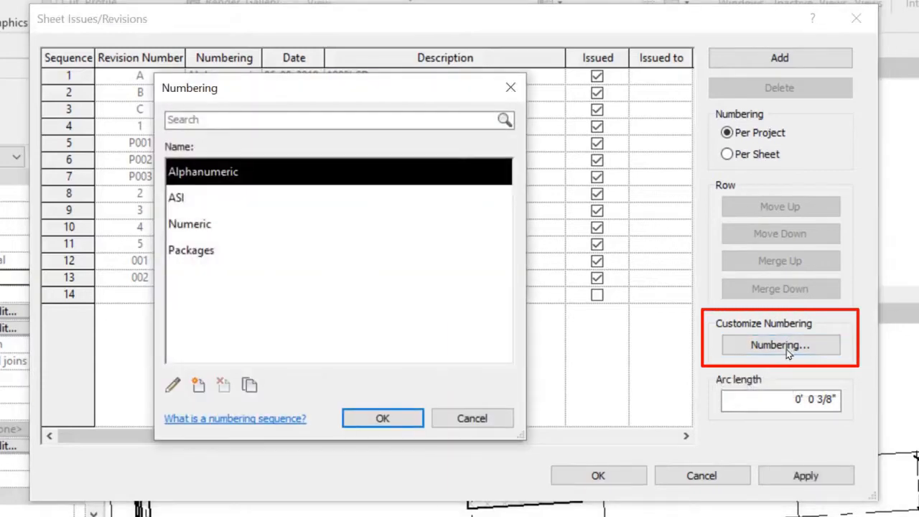
pyautogui.click(177, 204)
pyautogui.click(208, 260)
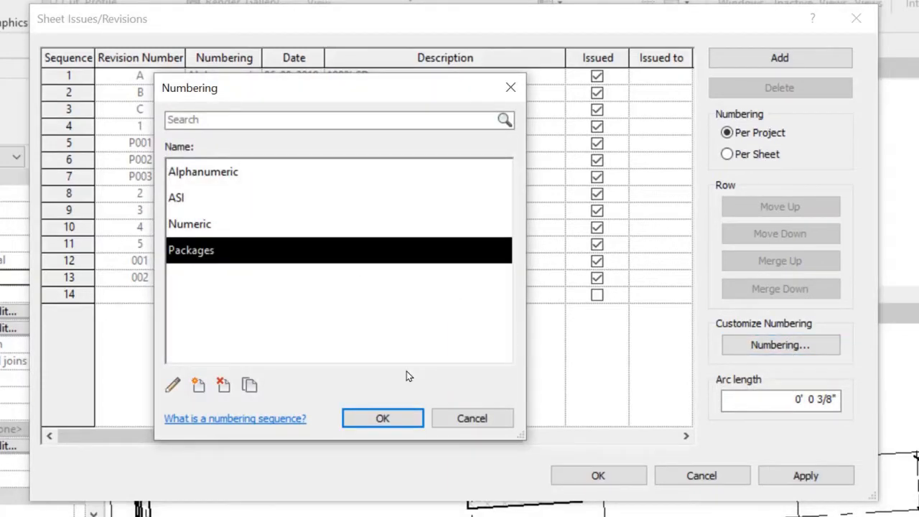
# - Create a numeric numbering sequence named RFI with a minimum of 2 digits and a starting number of 1
pyautogui.click(198, 386)
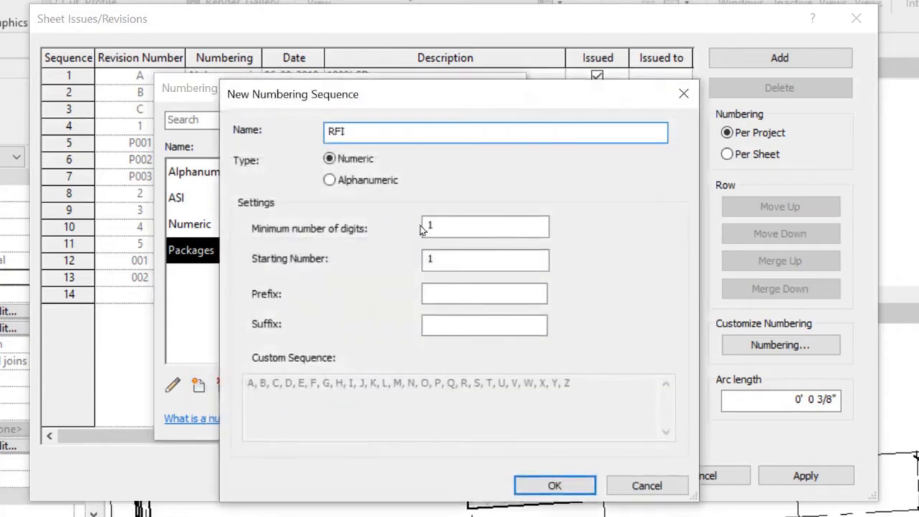
pyautogui.moveTo(447, 224); pyautogui.dragTo(414, 226)
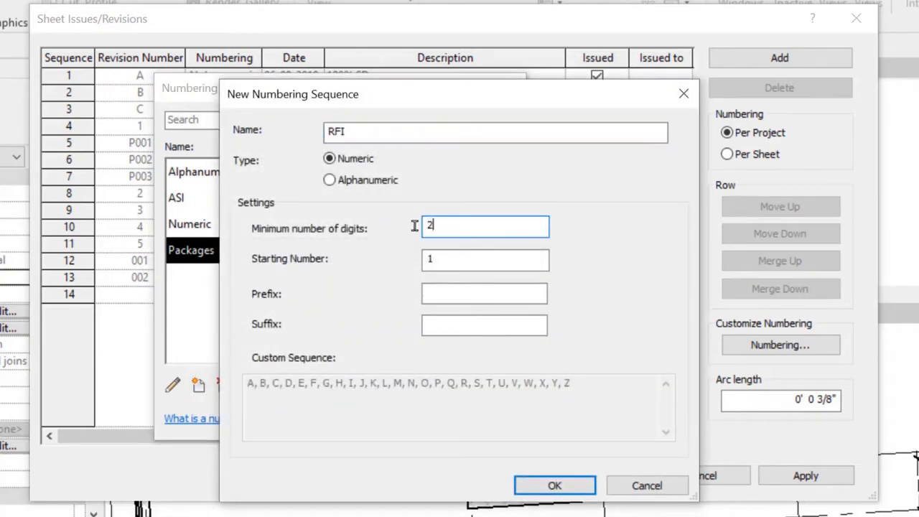
pyautogui.write('2')
pyautogui.click(455, 291)
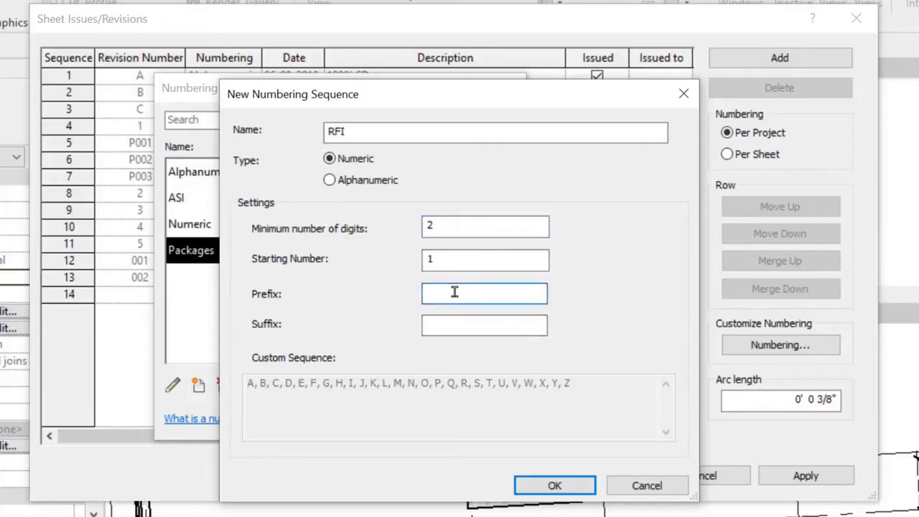
pyautogui.click(555, 484)
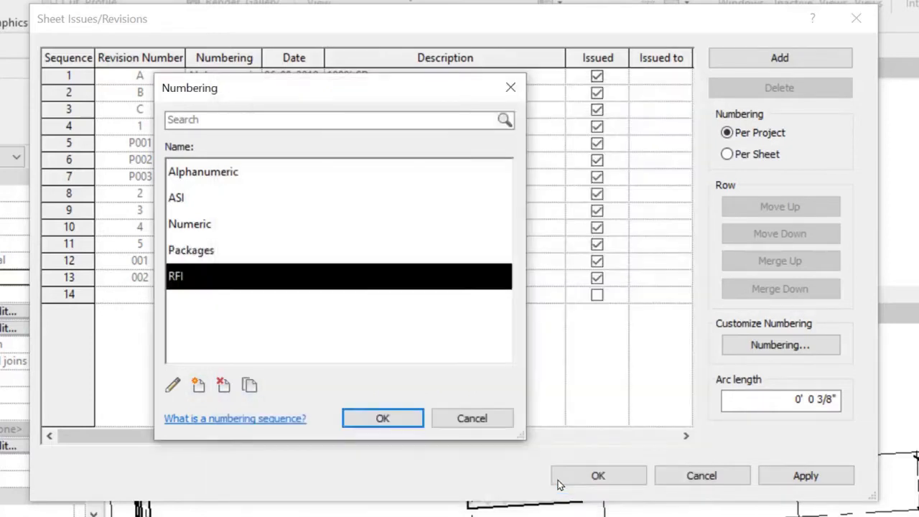
# - Create an alphanumeric numbering sequence named Stages with prefix P, omitting I and O from its custom sequence, and accept the numbering sequences
pyautogui.click(199, 385)
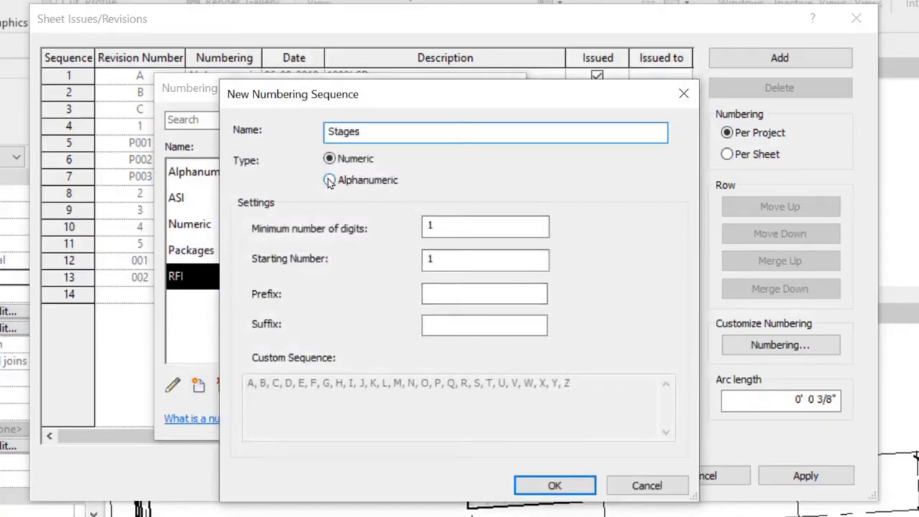
pyautogui.click(328, 180)
pyautogui.click(448, 290)
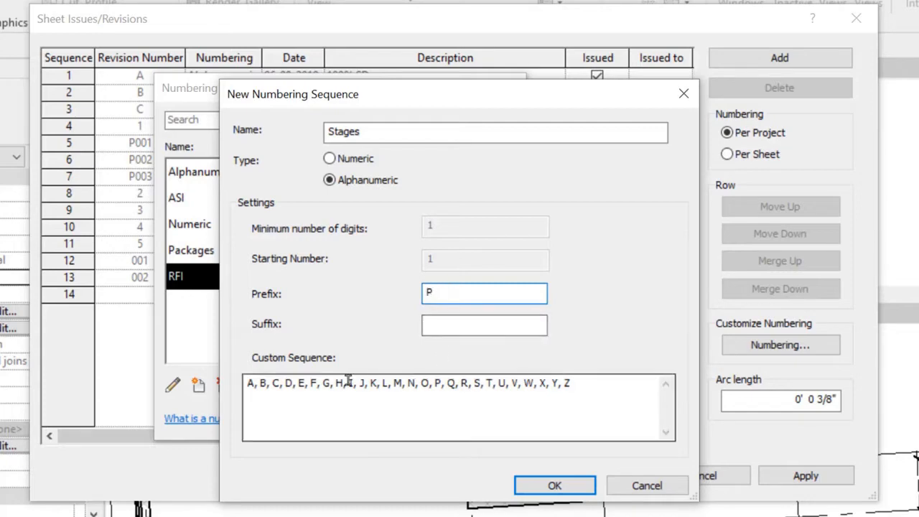
pyautogui.moveTo(434, 383); pyautogui.dragTo(420, 382)
pyautogui.press('BackSpace')
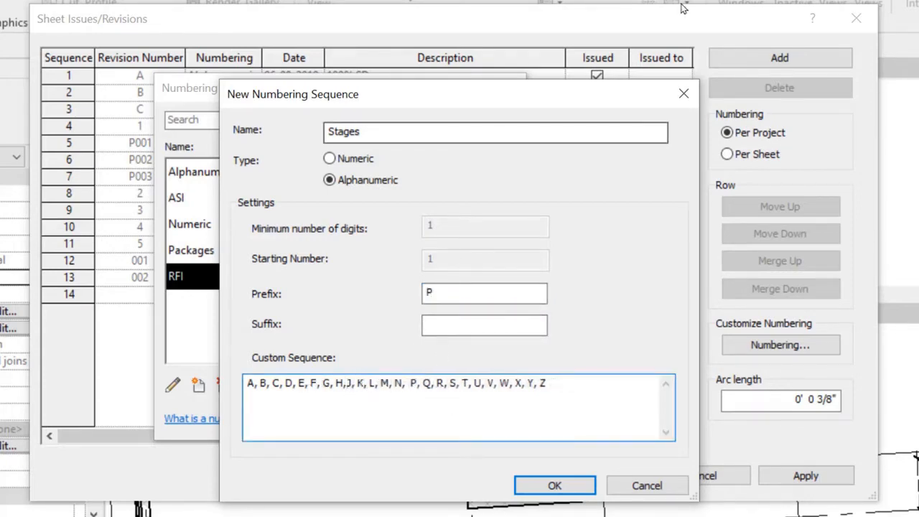
pyautogui.click(587, 486)
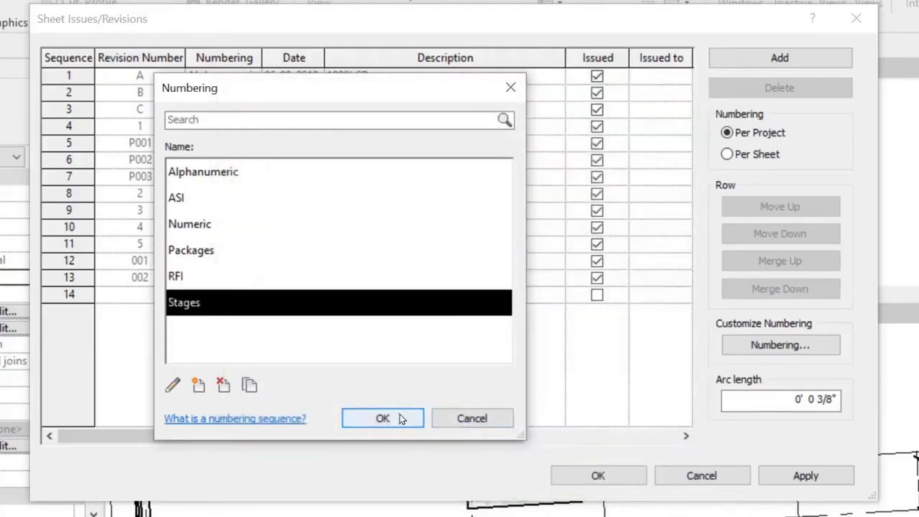
pyautogui.click(402, 417)
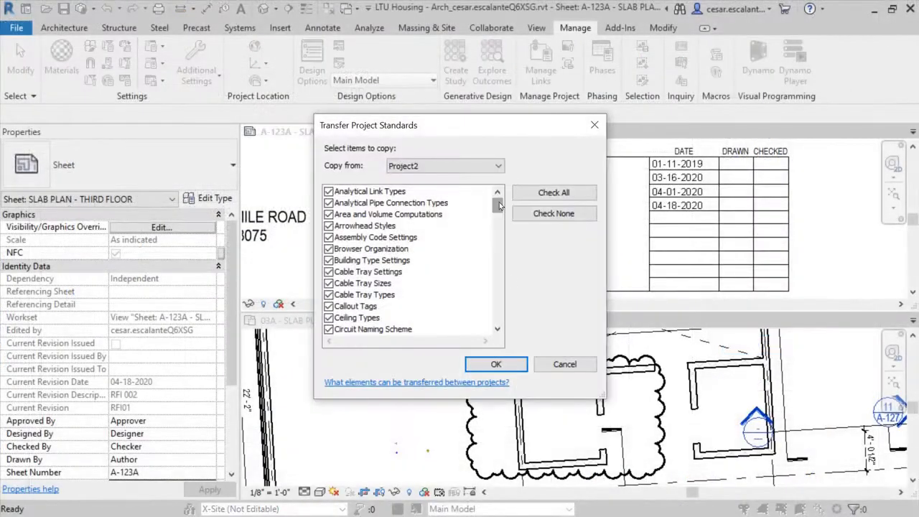
# - Transfer the checked project standards from Project2, including Revision Numbering Sequences
pyautogui.moveTo(499, 202); pyautogui.dragTo(497, 287)
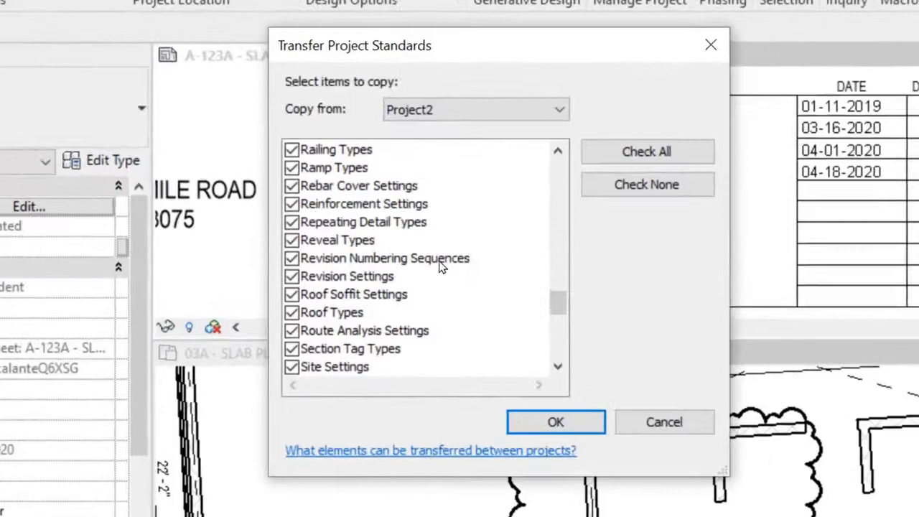
pyautogui.click(423, 261)
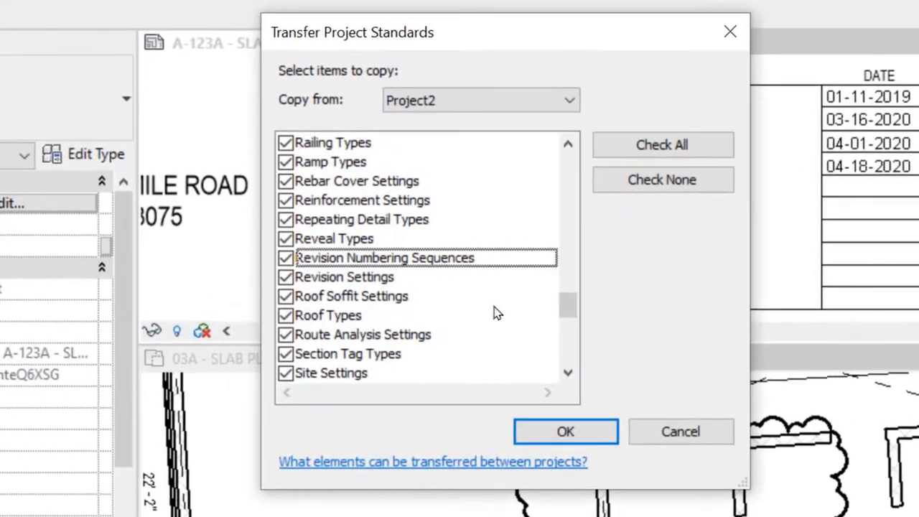
pyautogui.click(566, 432)
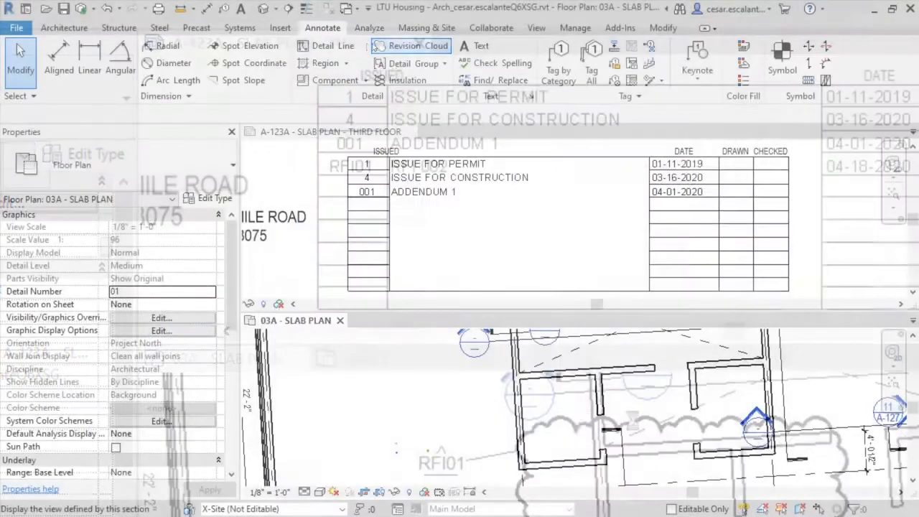
# - Sketch a rectangular revision cloud for Seq. 14 - RFI 002 around the lower-left room of the 03A slab plan and finish it
pyautogui.click(477, 472)
pyautogui.click(656, 362)
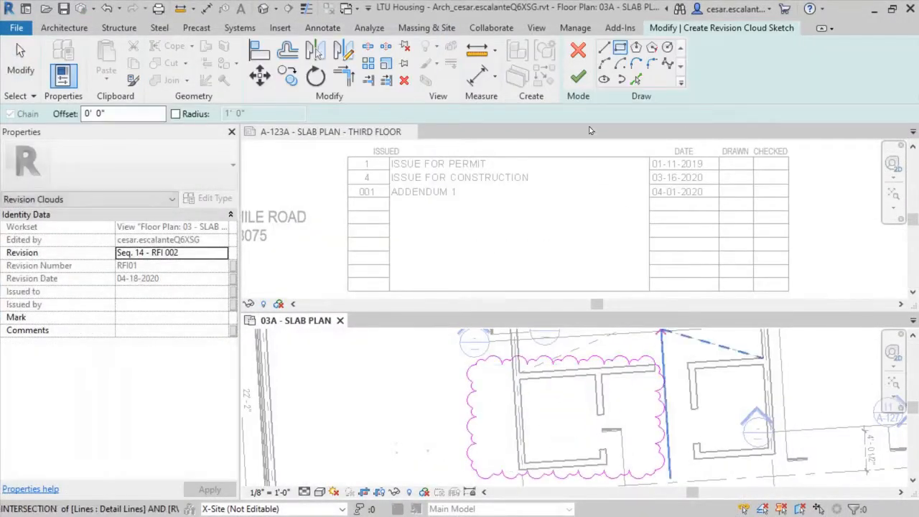
pyautogui.click(578, 77)
# - Tag the new revision cloud with a leader, placing the tag beside its upper left corner
pyautogui.click(322, 27)
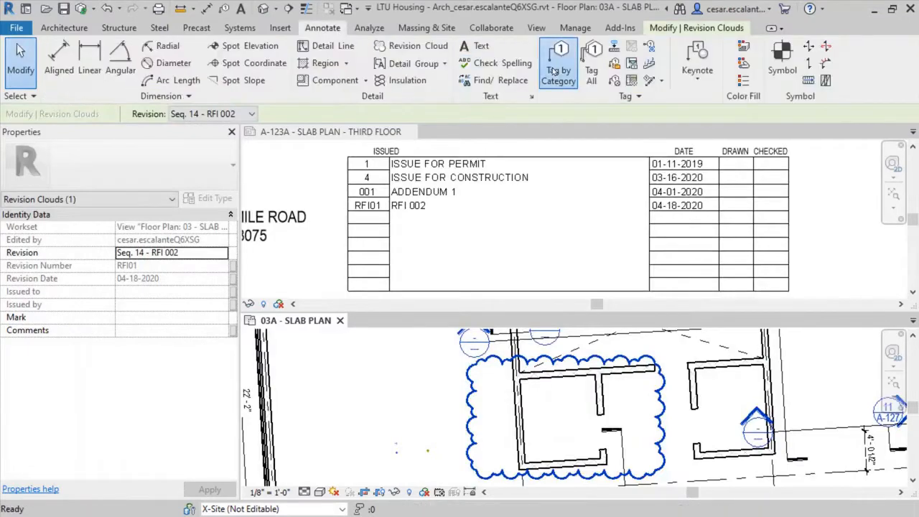
pyautogui.click(615, 79)
pyautogui.click(422, 383)
pyautogui.press('Escape')
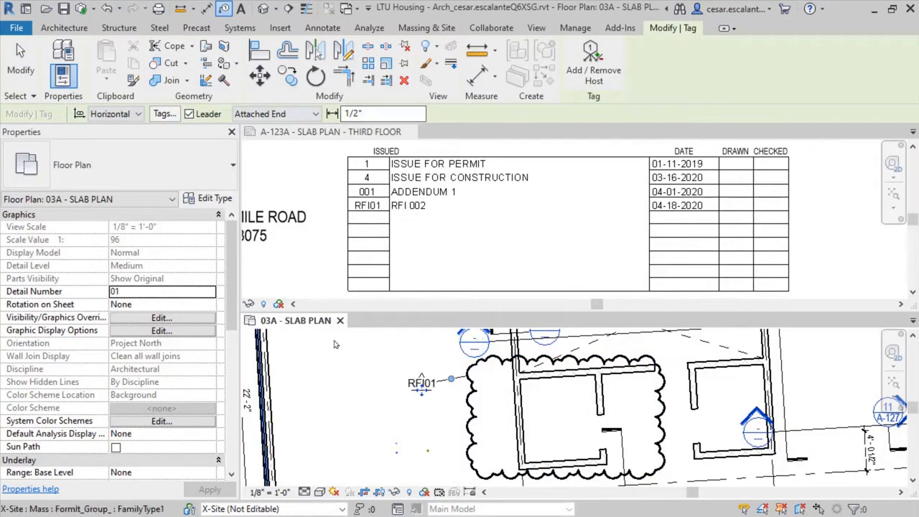
pyautogui.press('Escape')
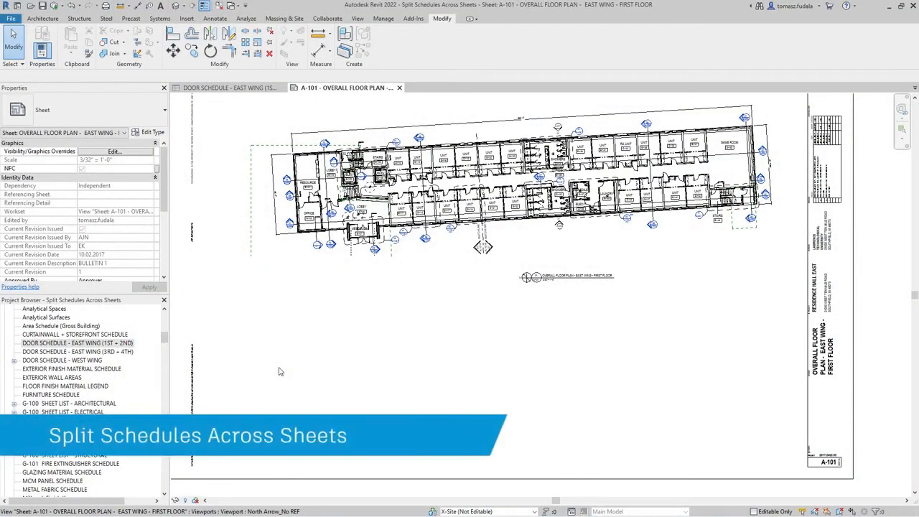
# - Place DOOR SCHEDULE - EAST WING (1ST + 2ND) below the floor plan on sheet A-101 and inspect its fit
pyautogui.click(84, 343)
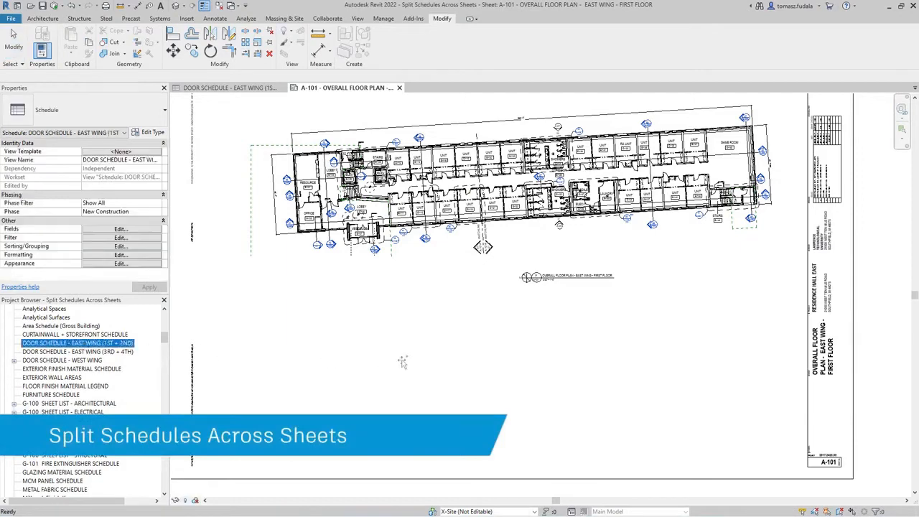
pyautogui.moveTo(402, 363); pyautogui.dragTo(486, 356)
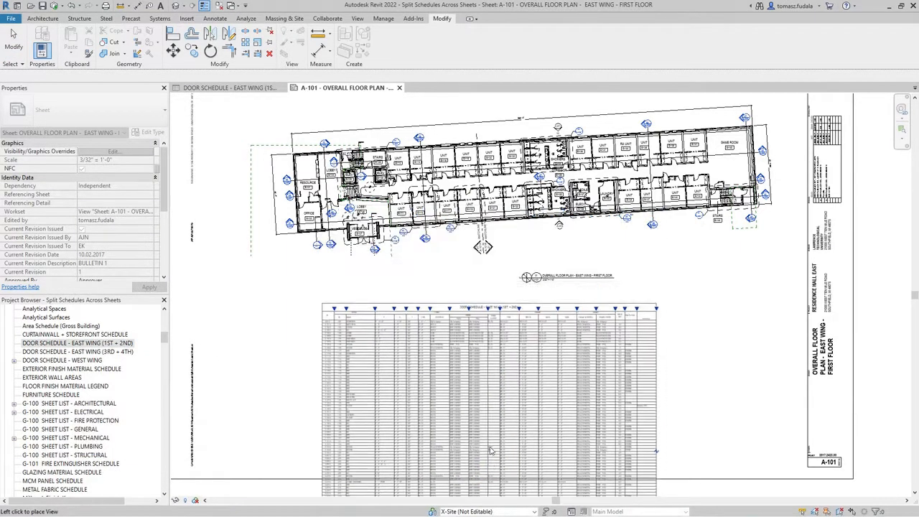
pyautogui.click(489, 447)
pyautogui.click(668, 439)
pyautogui.moveTo(672, 441); pyautogui.dragTo(697, 304, button='middle')
pyautogui.scroll(2, 692, 304)
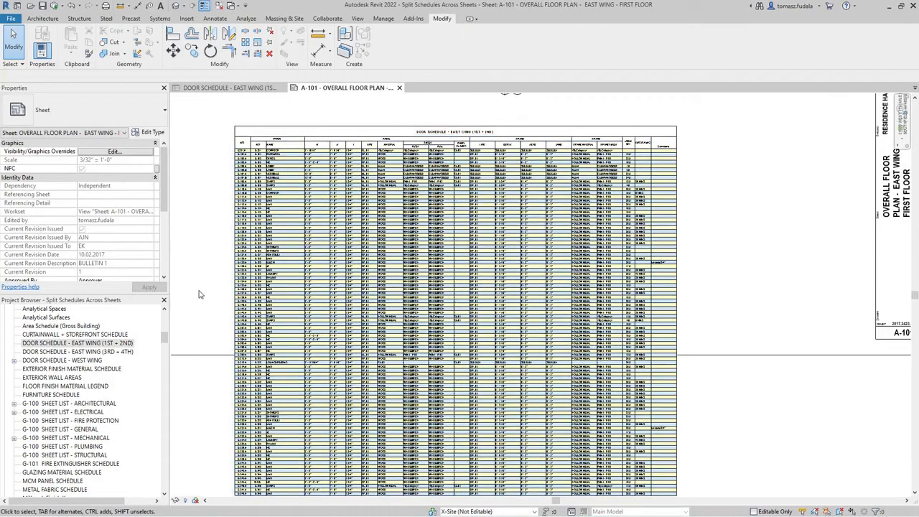
pyautogui.scroll(1, 200, 293)
pyautogui.scroll(1, 200, 293)
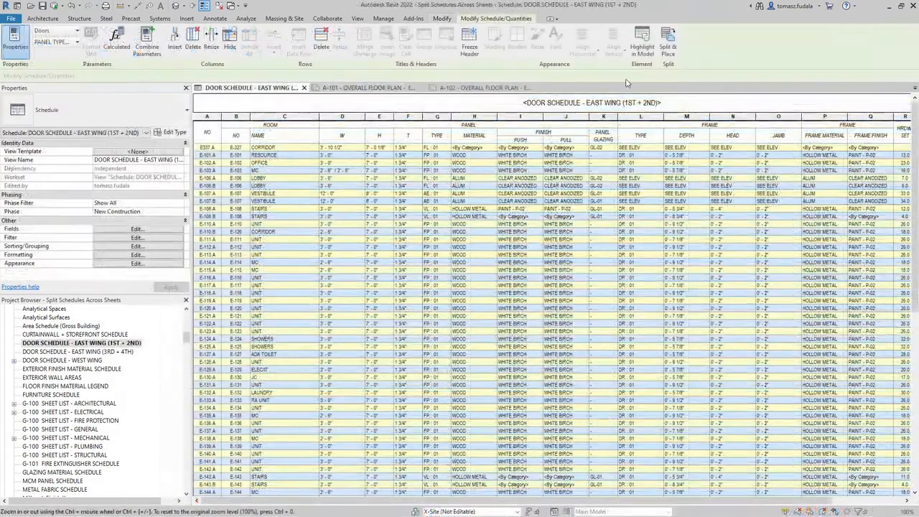
# - Split the east wing door schedule evenly across sheets A-101 and A-102, placing the segments below the floor plan
pyautogui.click(668, 41)
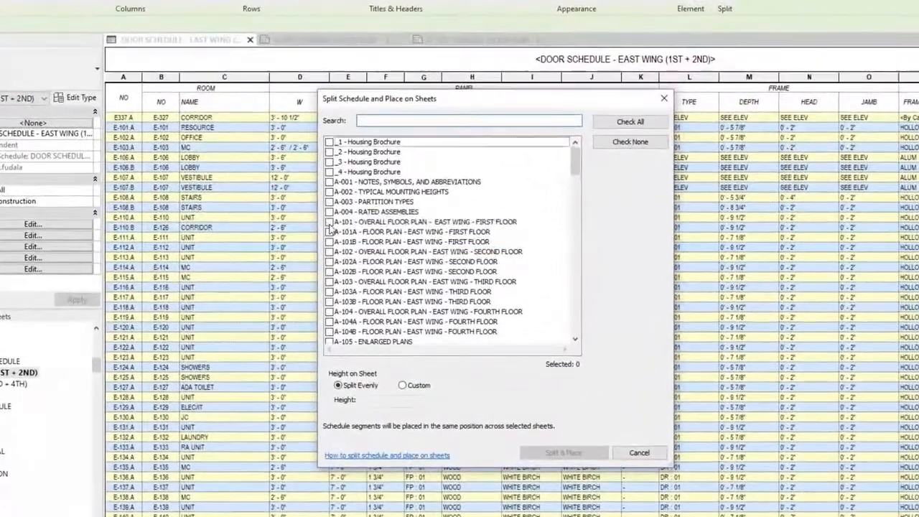
pyautogui.click(358, 226)
pyautogui.click(329, 252)
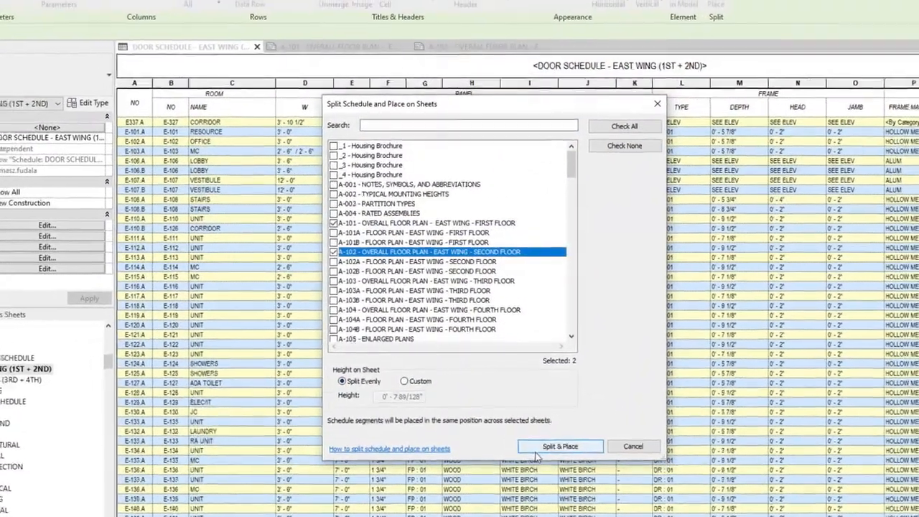
pyautogui.click(553, 452)
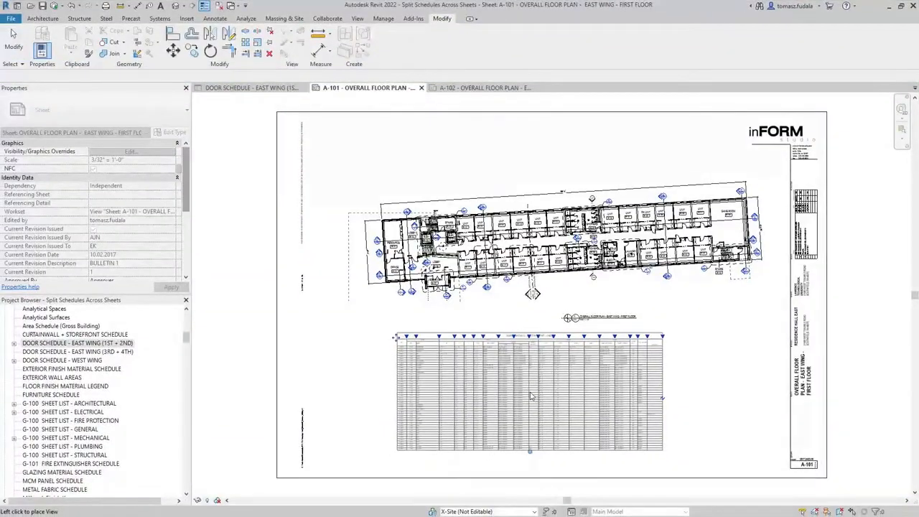
pyautogui.click(514, 415)
# - Stretch the lower edge of the schedule segment on sheet A-101 slightly downward and switch to sheet A-102
pyautogui.scroll(6, 503, 460)
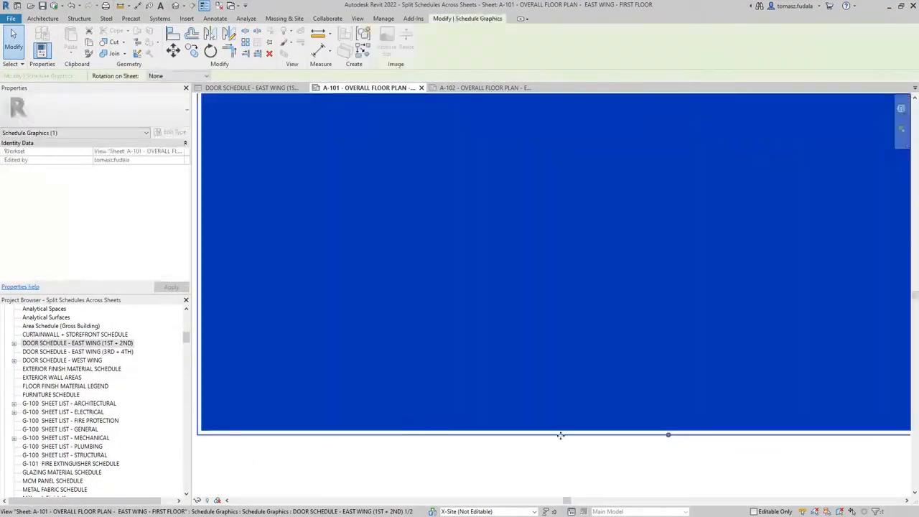
pyautogui.moveTo(667, 435)
pyautogui.mouseDown()
pyautogui.moveTo(665, 474)
pyautogui.moveTo(666, 446)
pyautogui.mouseUp()
pyautogui.click(666, 451)
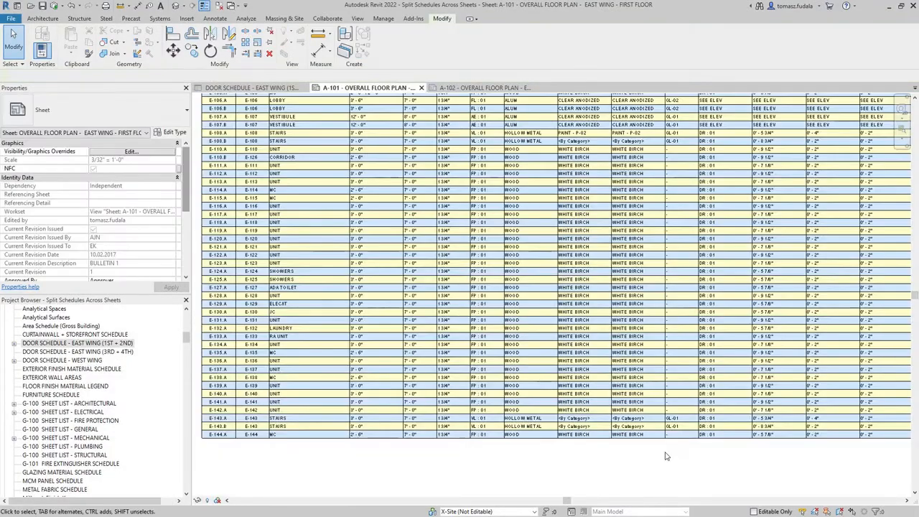
pyautogui.moveTo(668, 458); pyautogui.dragTo(673, 482, button='middle')
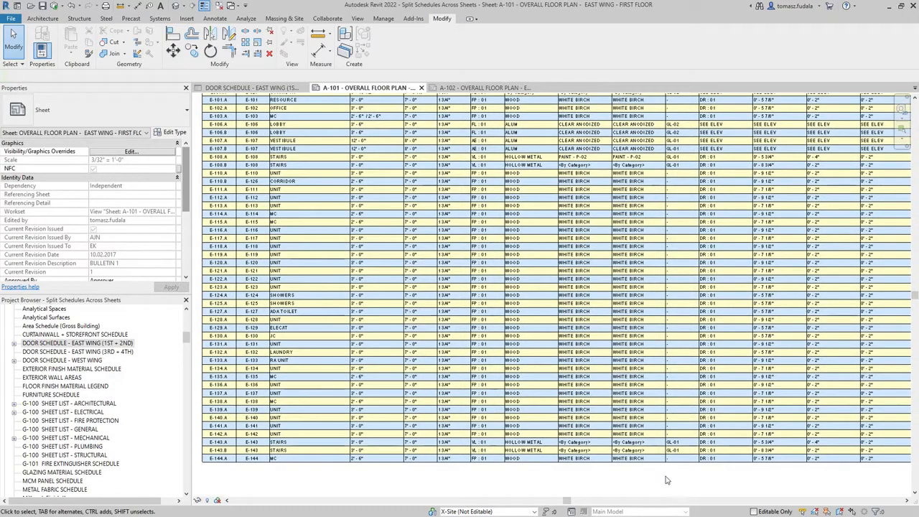
pyautogui.middleClick(667, 481)
pyautogui.middleClick(667, 481)
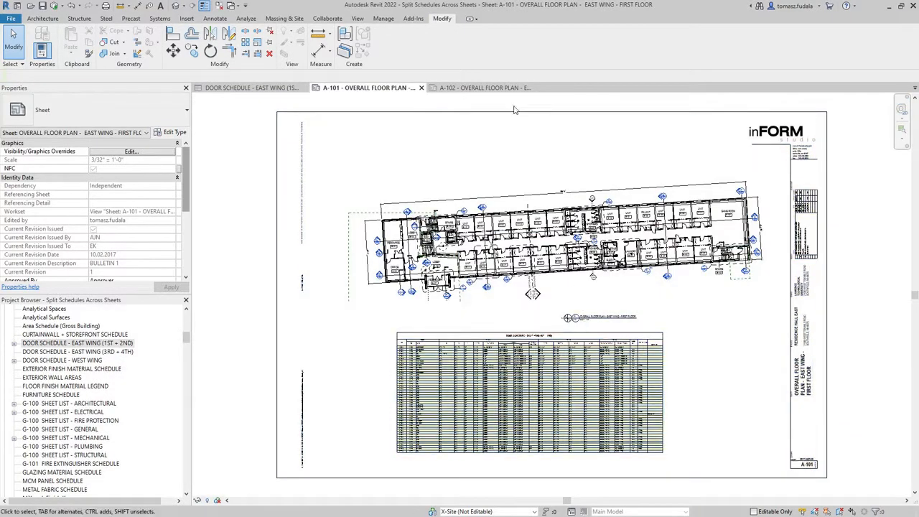
pyautogui.click(508, 88)
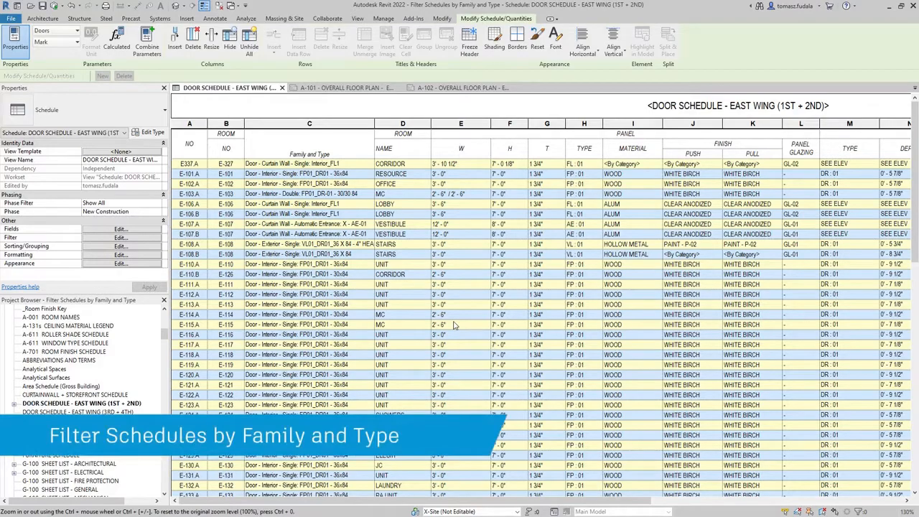
# - Add a door schedule filter where Family and Type equals Door - Interior - Single: FP01_DR01 - 36x84
pyautogui.click(118, 238)
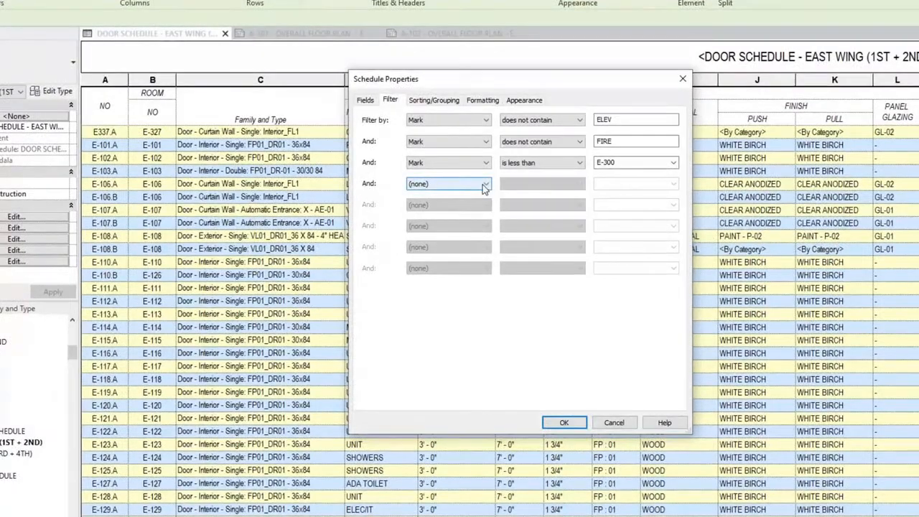
pyautogui.click(485, 185)
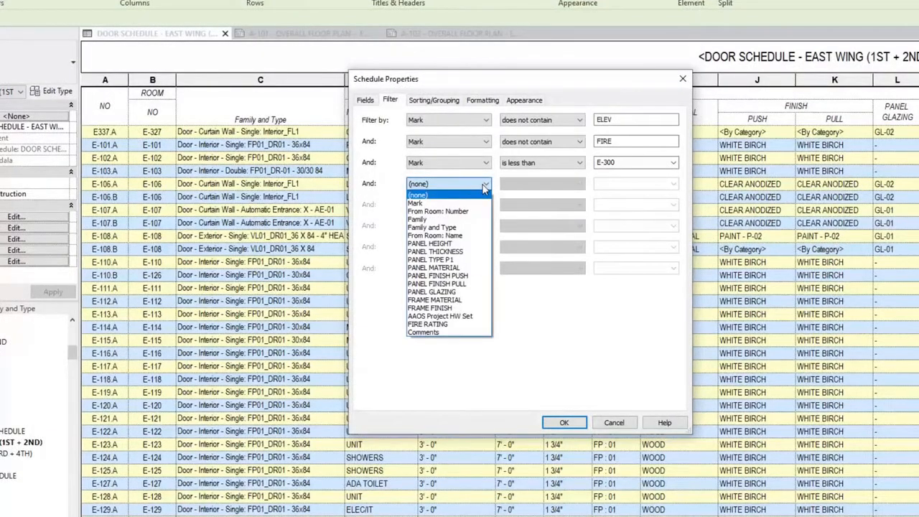
pyautogui.click(463, 227)
pyautogui.click(673, 184)
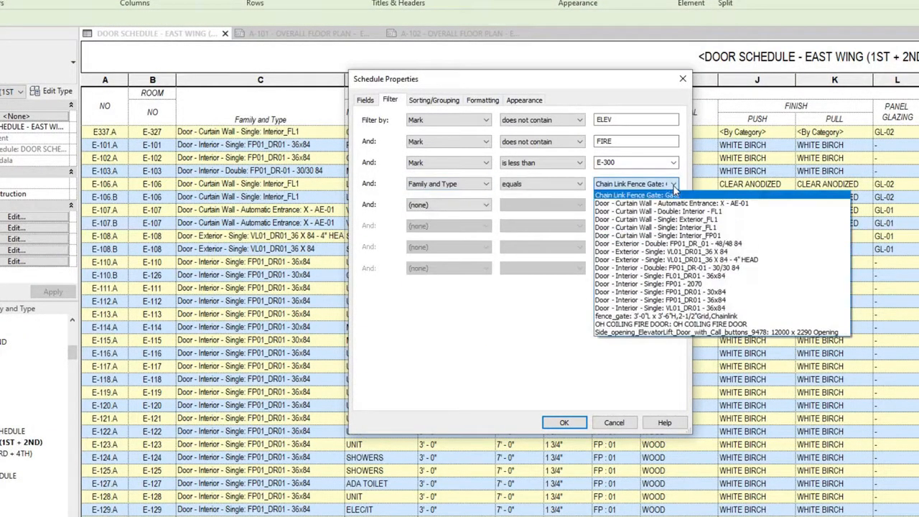
pyautogui.click(671, 300)
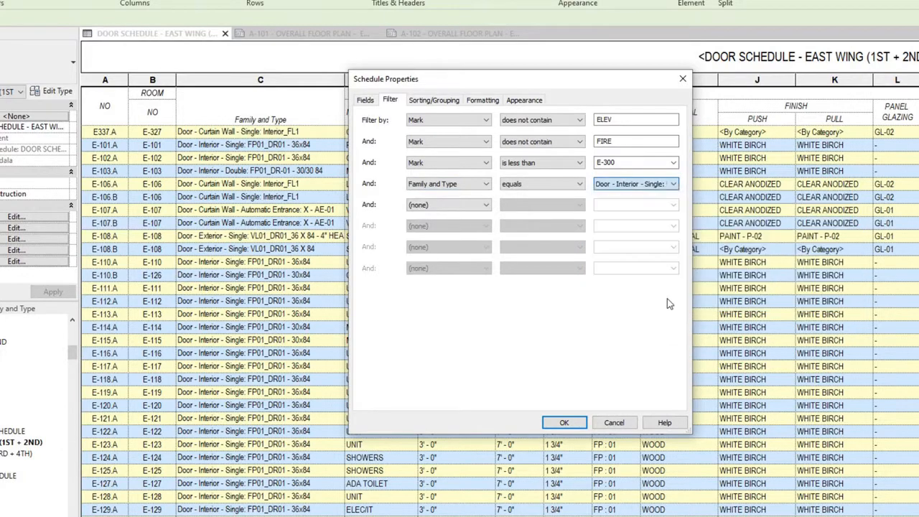
pyautogui.click(564, 422)
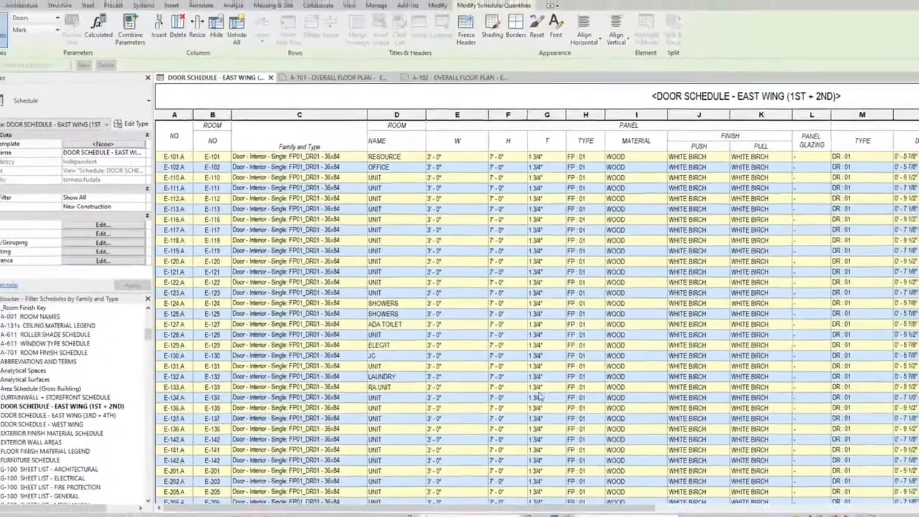
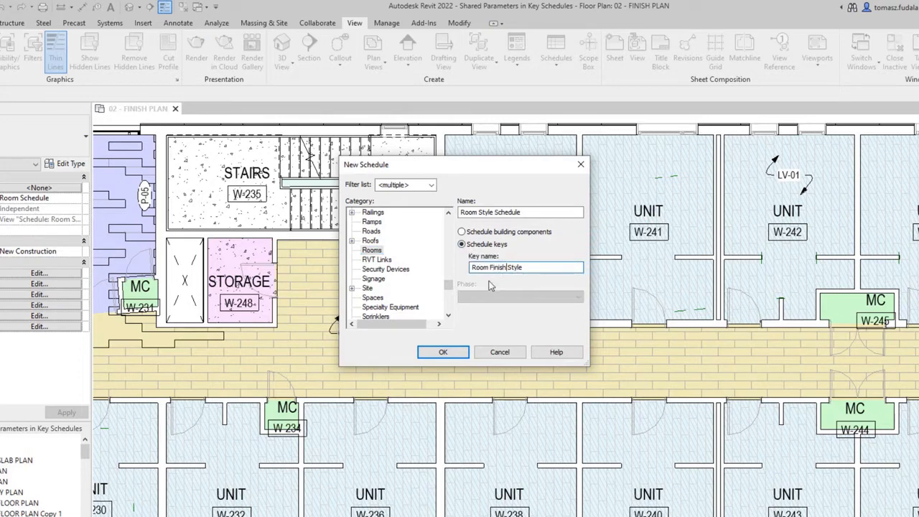
# - Create the Room Finish Style key schedule and add Base Finish Notes, Ceiling Finish Notes, Floor Finish Notes and Name as scheduled fields
pyautogui.click(443, 352)
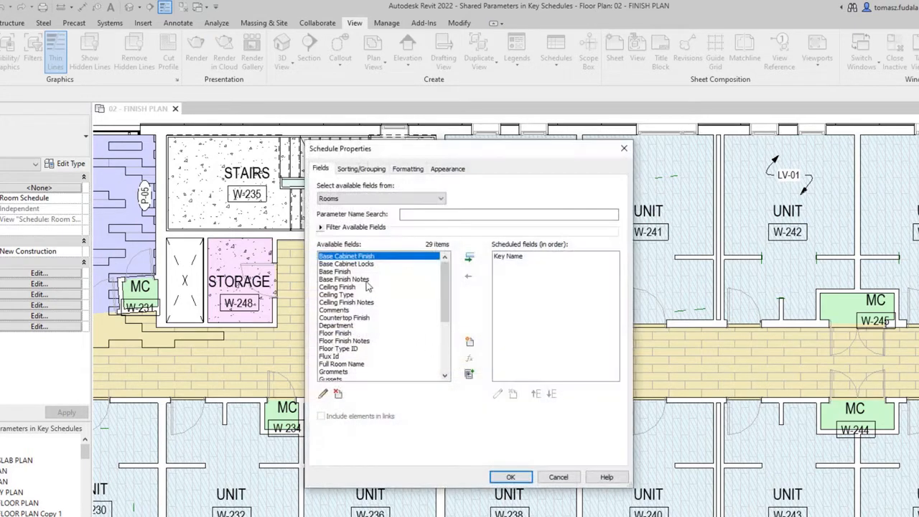
pyautogui.click(365, 281)
pyautogui.keyDown('ctrl'); pyautogui.click(363, 303); pyautogui.keyUp('ctrl')
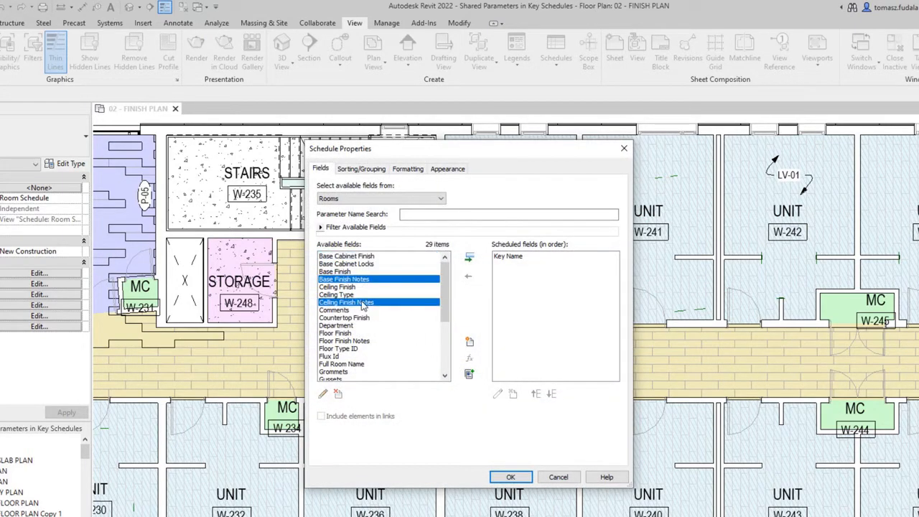
pyautogui.keyDown('ctrl'); pyautogui.click(353, 341); pyautogui.keyUp('ctrl')
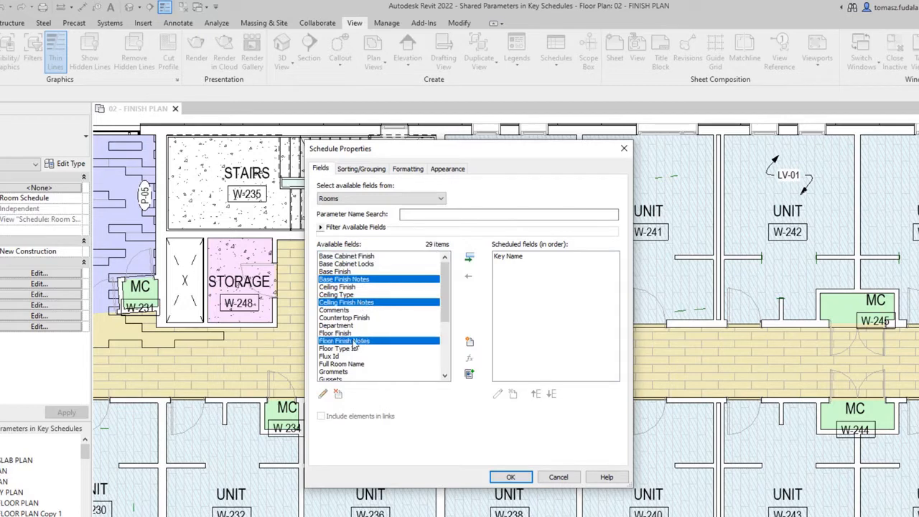
pyautogui.click(469, 257)
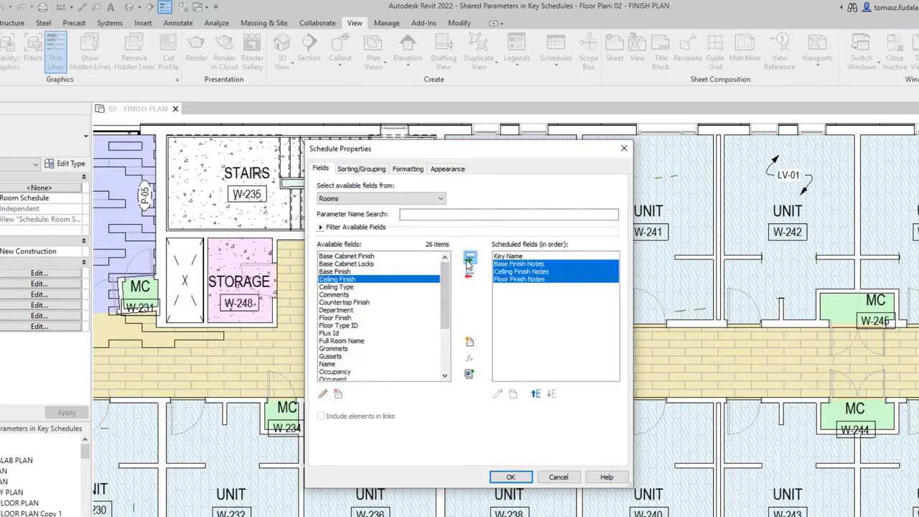
pyautogui.click(328, 364)
pyautogui.click(469, 259)
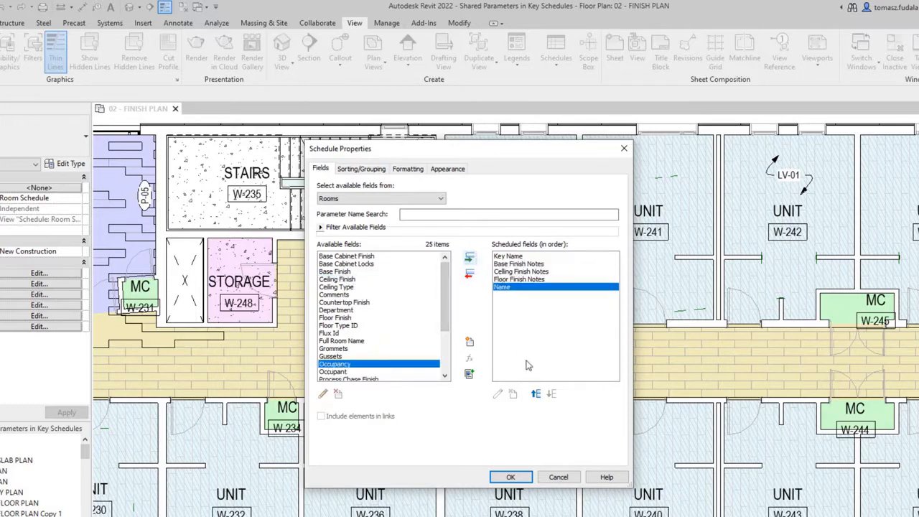
# - Move the Name field up to directly below Key Name in the scheduled fields order
pyautogui.click(536, 395)
pyautogui.click(536, 395)
pyautogui.click(535, 395)
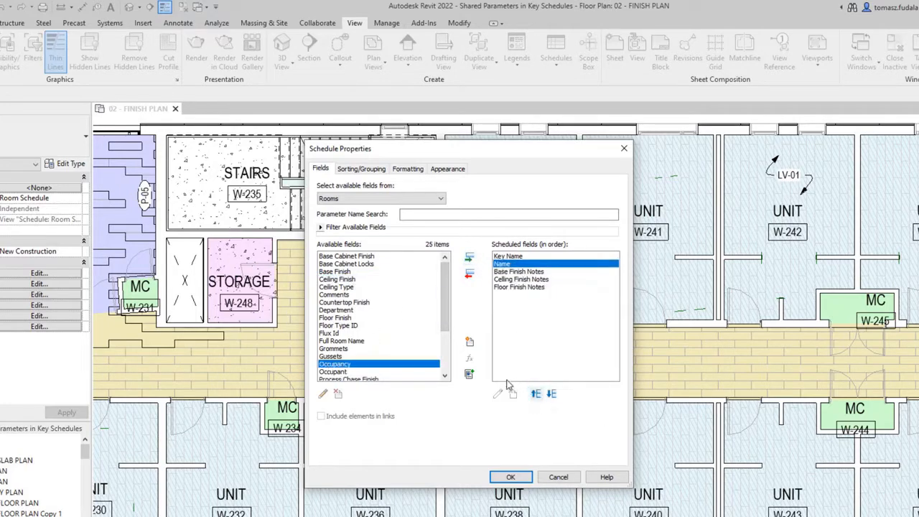
# - Add the shared parameter Wall Finish Notes, grouped under Identity Data, to the scheduled fields and create the room style schedule
pyautogui.click(470, 343)
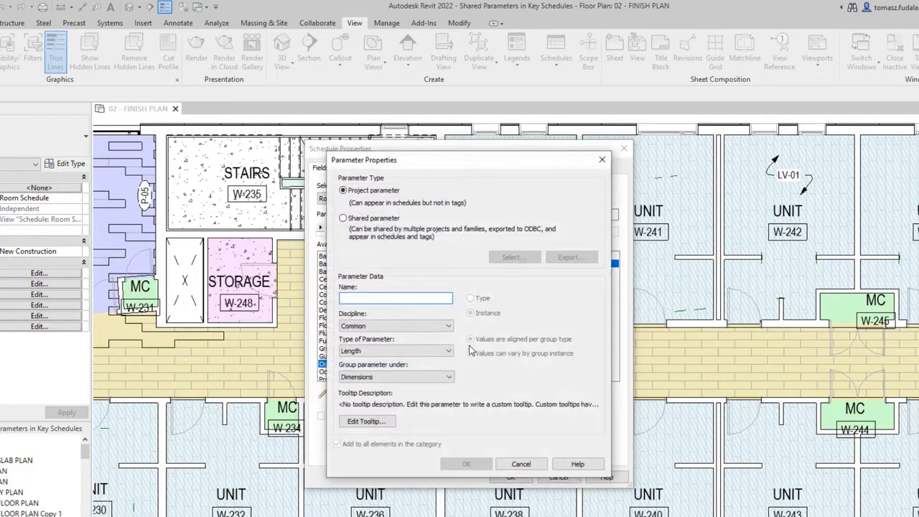
pyautogui.click(343, 218)
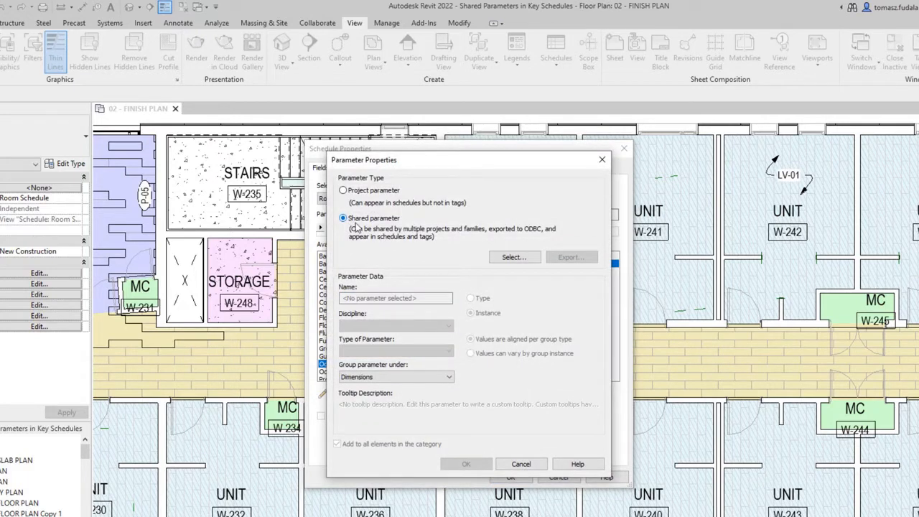
pyautogui.click(512, 257)
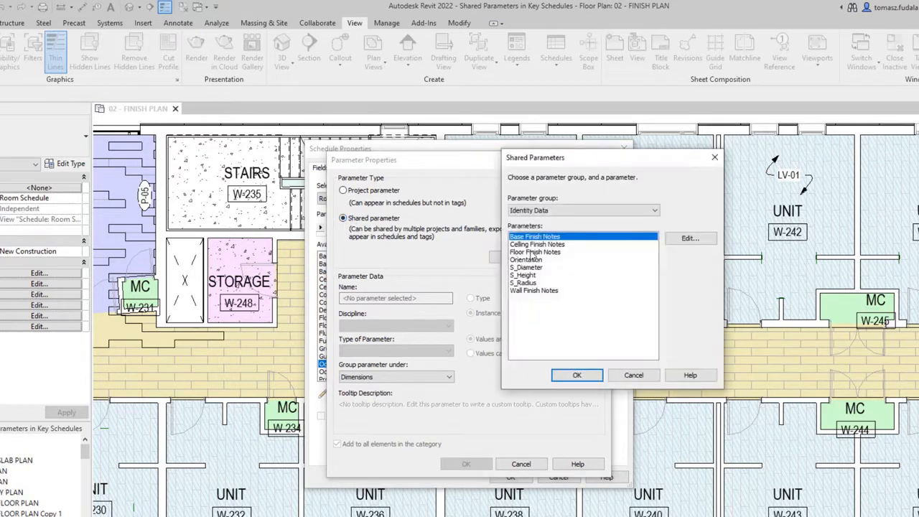
pyautogui.click(527, 291)
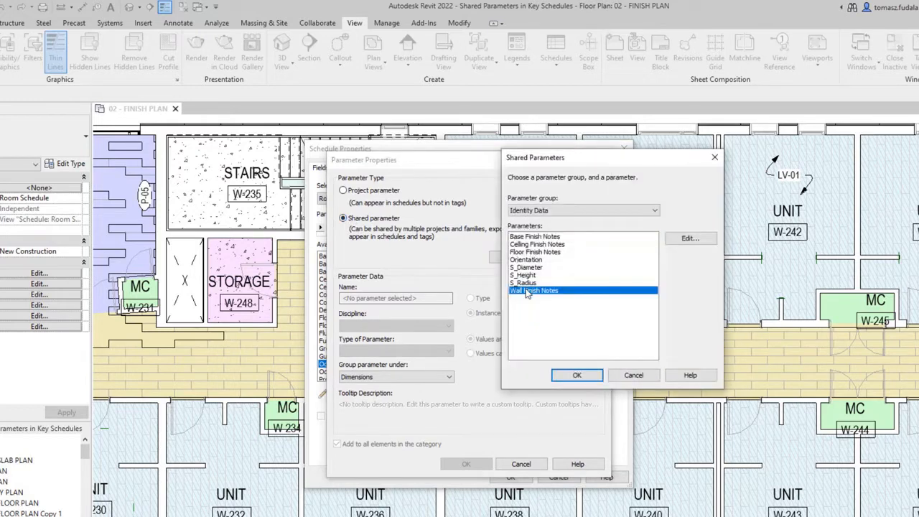
pyautogui.click(576, 375)
pyautogui.click(455, 383)
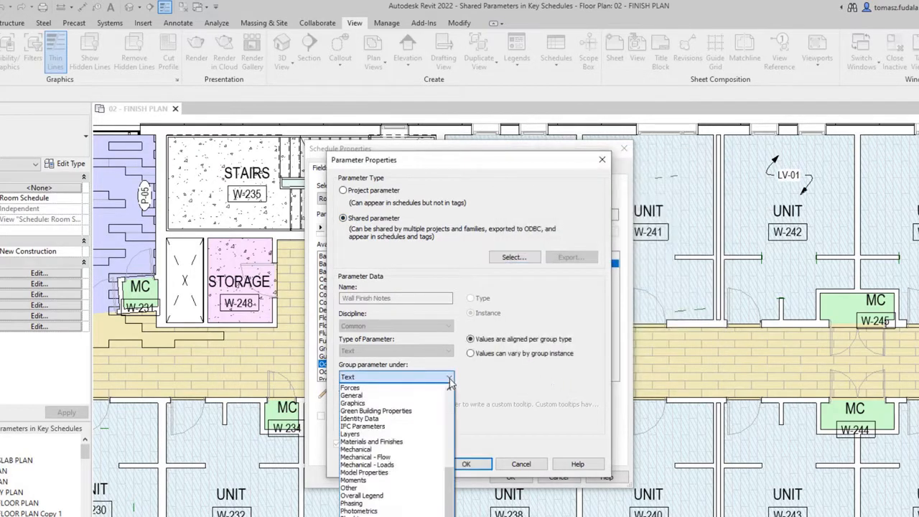
pyautogui.click(415, 415)
pyautogui.click(459, 463)
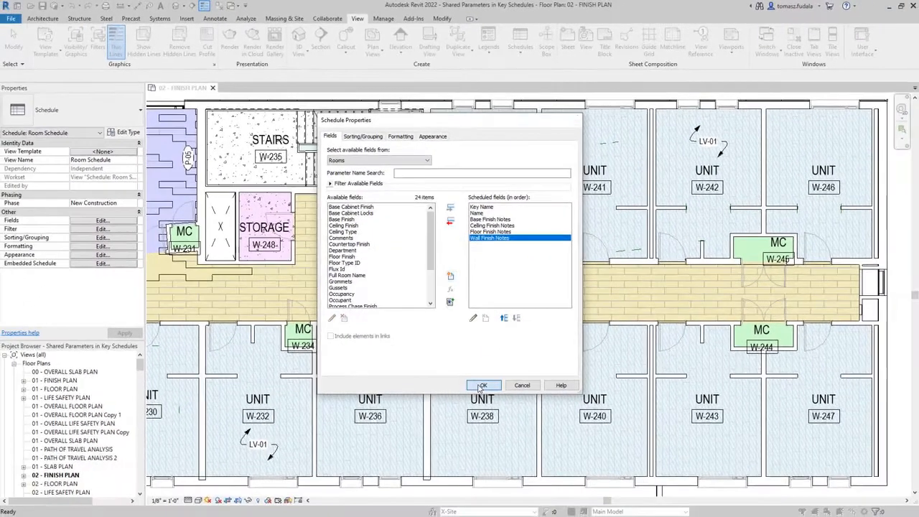
pyautogui.click(481, 386)
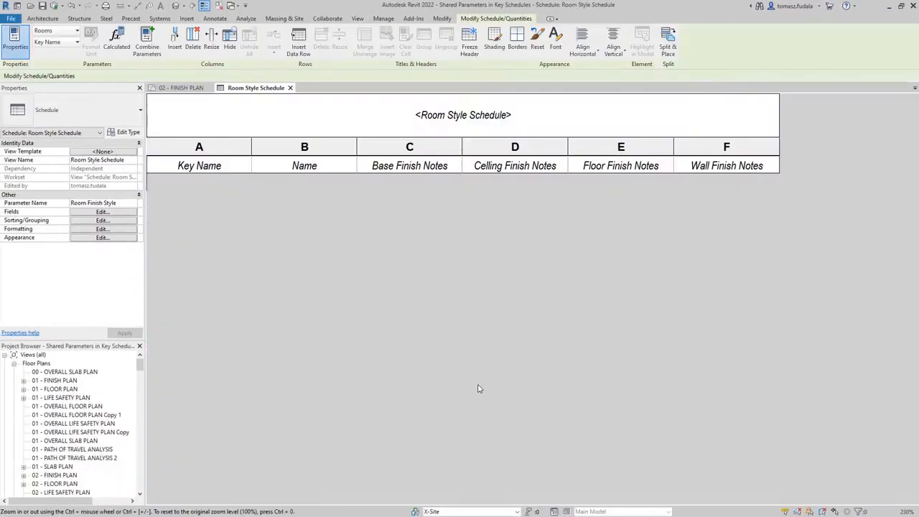
# - Insert a data row in the room style schedule with key name Type A.1 - Unit and name Unit A
pyautogui.click(299, 49)
pyautogui.click(205, 205)
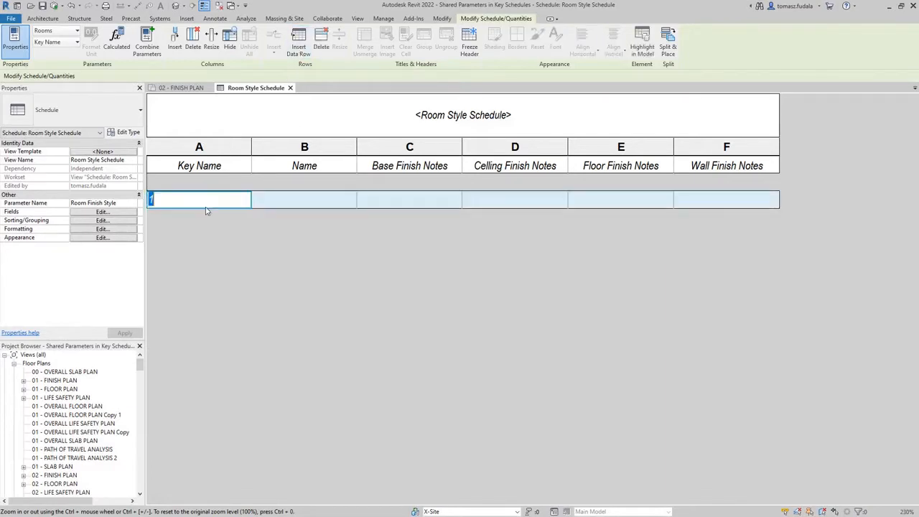
pyautogui.write('Type A.1 - Unit')
pyautogui.press('Tab')
pyautogui.write('Unit A')
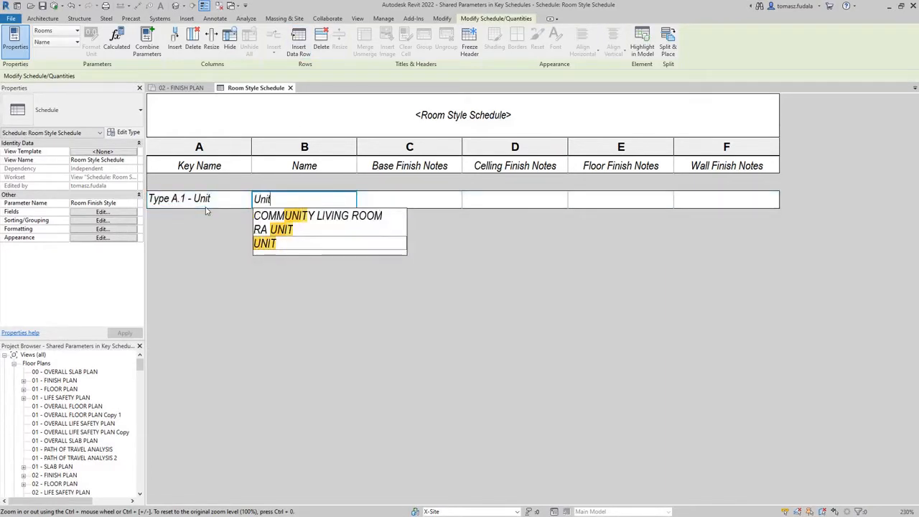
# - Fill the Type A.1 - Unit notes: base and ceiling See 3/A901, floor See 1/A901, wall See 10/A901
pyautogui.press('Tab')
pyautogui.write('See 3/A90')
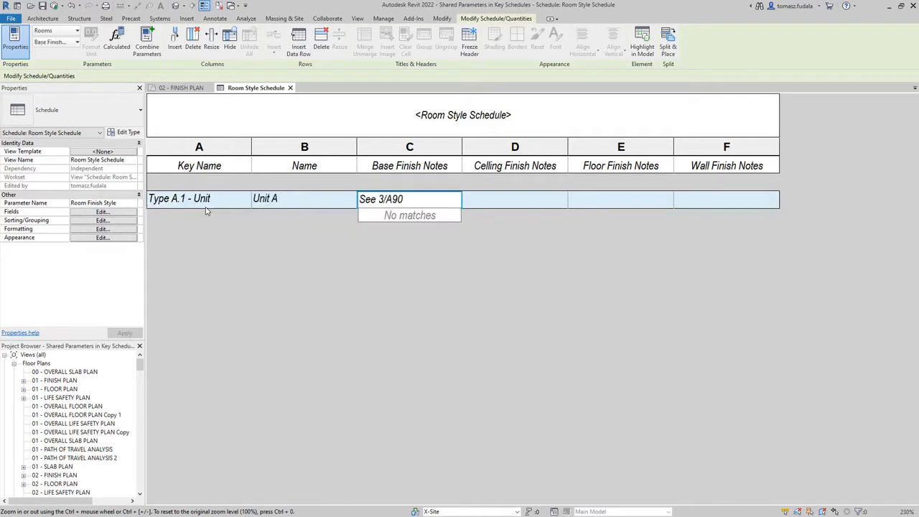
pyautogui.write('1')
pyautogui.press('Tab')
pyautogui.write('See 3/A901')
pyautogui.press('Tab')
pyautogui.write('See 1/A901')
pyautogui.press('Tab')
pyautogui.write('See 10')
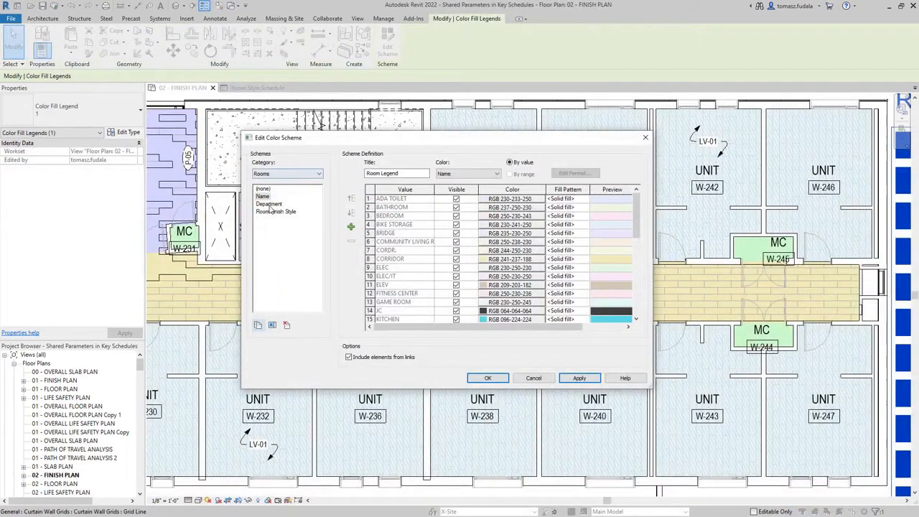
# - Apply the Room Finish Style color scheme to the rooms of the 02 - FINISH PLAN view
pyautogui.click(268, 212)
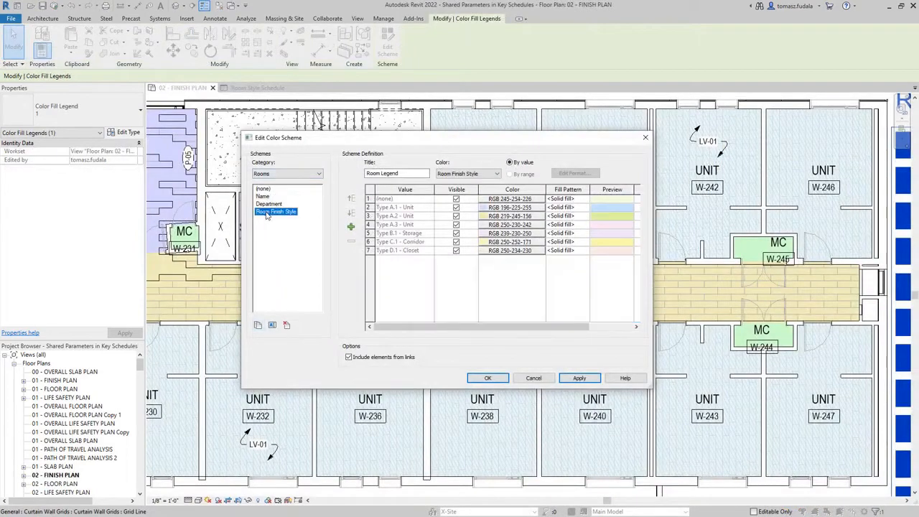
pyautogui.click(578, 377)
pyautogui.click(490, 378)
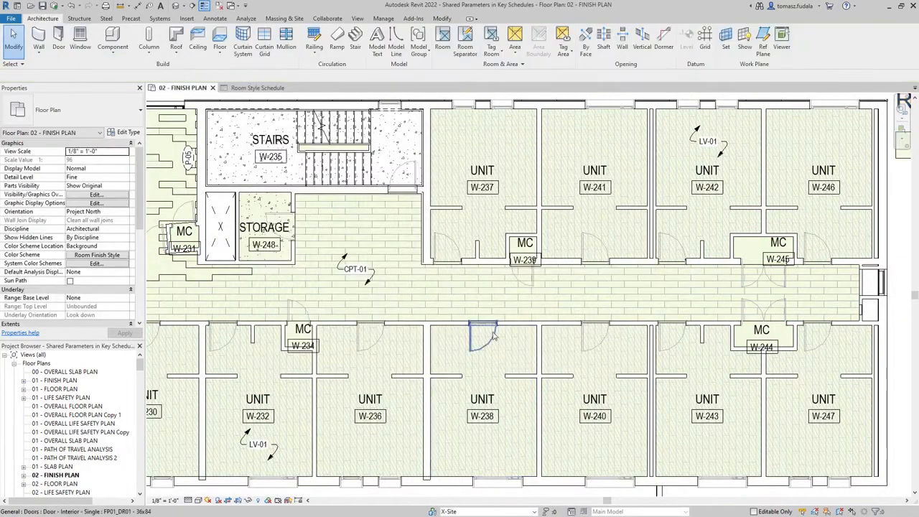
# - Assign the Type A.1 - Unit room finish style to unit rooms W-237, W-241, W-242 and W-246
pyautogui.click(481, 191)
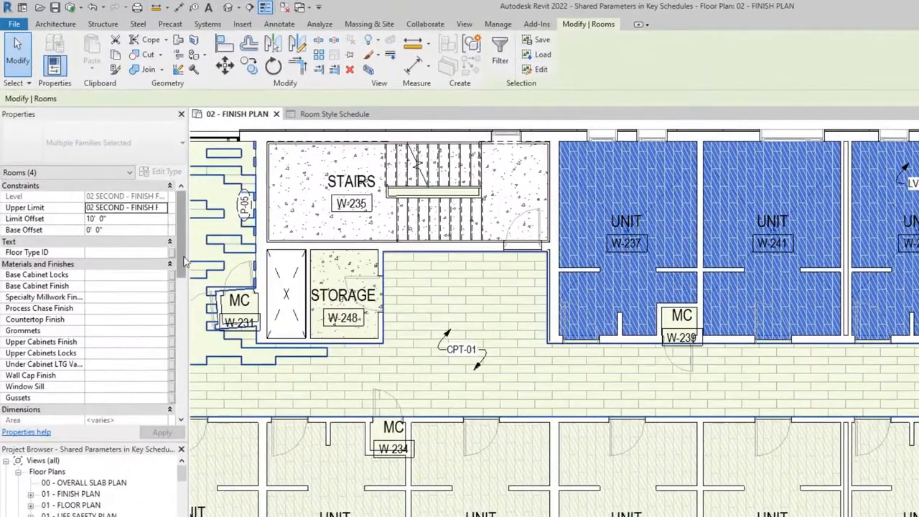
pyautogui.scroll(-8, 156, 361)
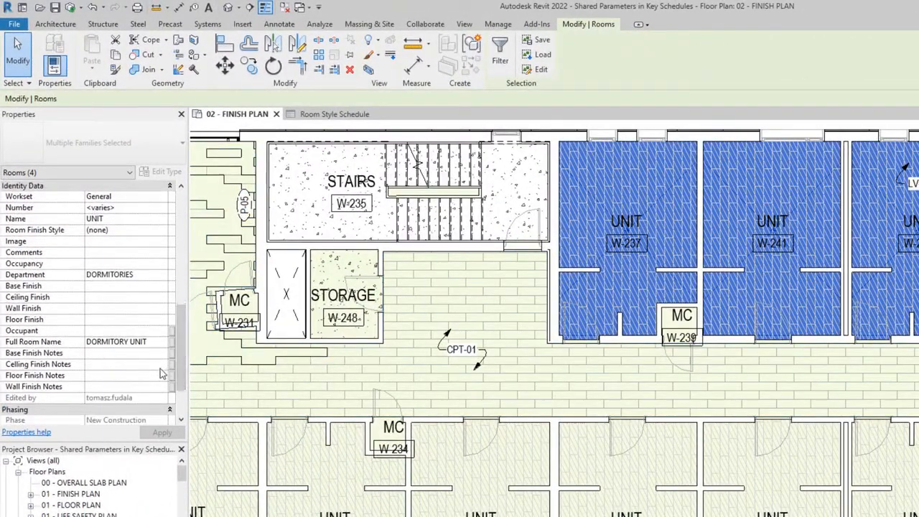
pyautogui.click(163, 230)
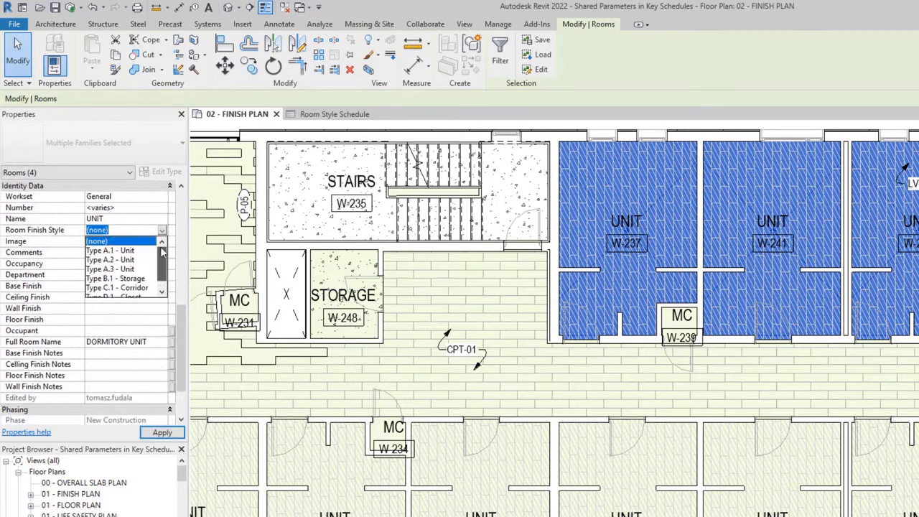
pyautogui.click(116, 252)
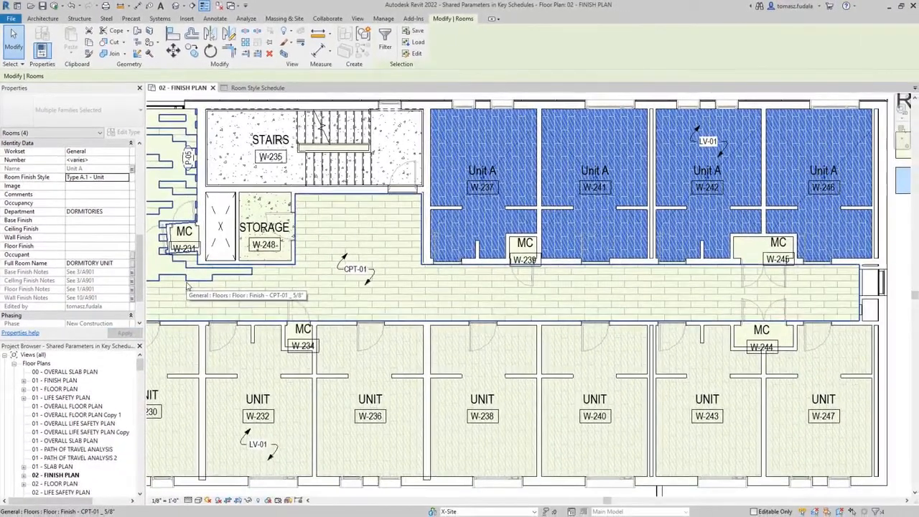
# - Assign the Type A.2 - Unit room finish style to five unit rooms along the lower side of the corridor
pyautogui.click(242, 371)
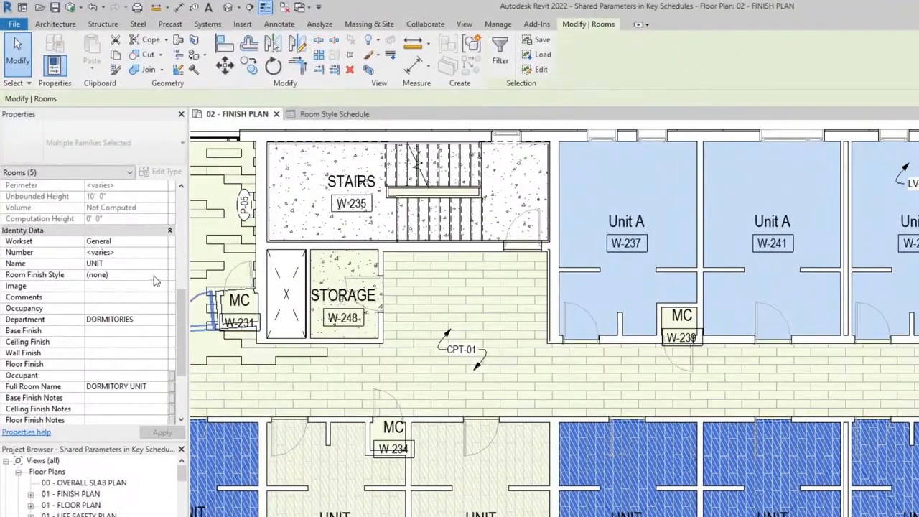
pyautogui.click(157, 276)
pyautogui.click(129, 299)
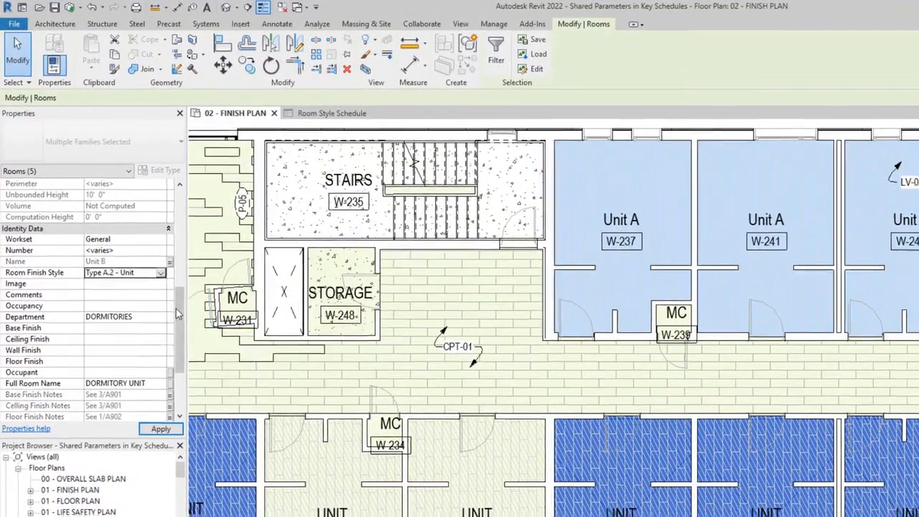
pyautogui.moveTo(178, 314); pyautogui.dragTo(178, 331)
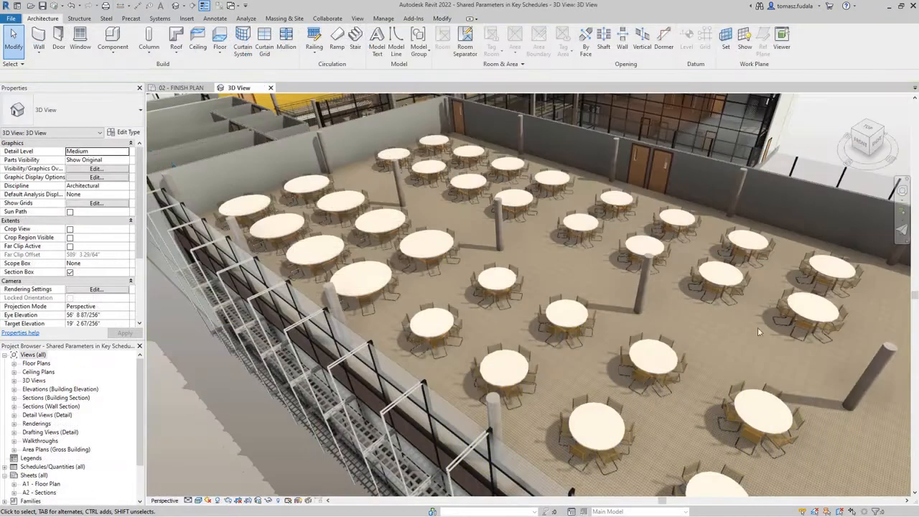
# - Assign the Medium table style to the eight round dining tables in the foreground of the 3D view
pyautogui.click(763, 420)
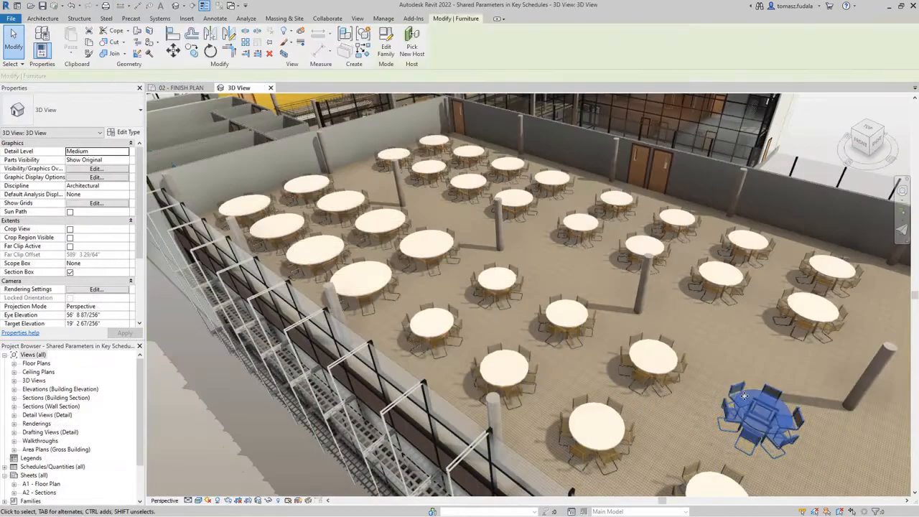
pyautogui.keyDown('ctrl'); pyautogui.click(713, 475); pyautogui.keyUp('ctrl')
pyautogui.keyDown('ctrl'); pyautogui.click(596, 430); pyautogui.keyUp('ctrl')
pyautogui.keyDown('ctrl'); pyautogui.click(652, 362); pyautogui.keyUp('ctrl')
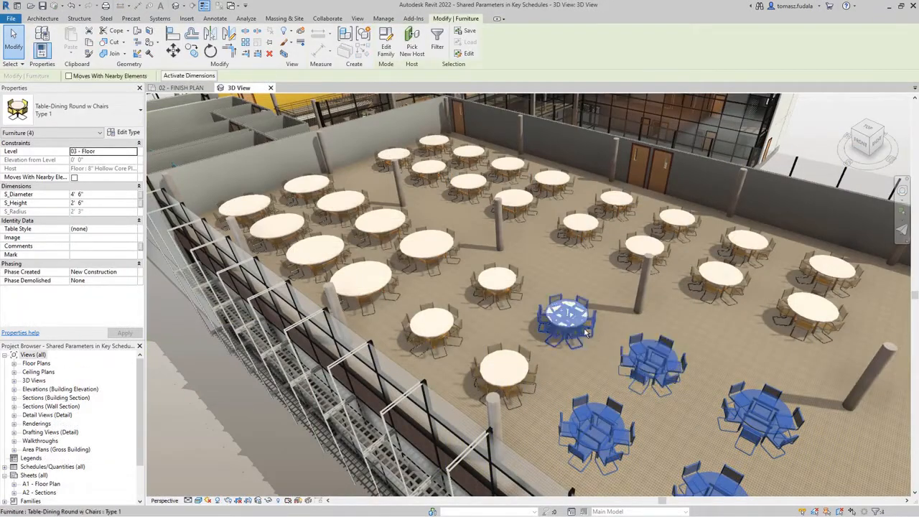
pyautogui.keyDown('ctrl'); pyautogui.click(584, 330); pyautogui.keyUp('ctrl')
pyautogui.keyDown('ctrl'); pyautogui.click(506, 370); pyautogui.keyUp('ctrl')
pyautogui.keyDown('ctrl'); pyautogui.click(497, 282); pyautogui.keyUp('ctrl')
pyautogui.keyDown('ctrl'); pyautogui.click(442, 321); pyautogui.keyUp('ctrl')
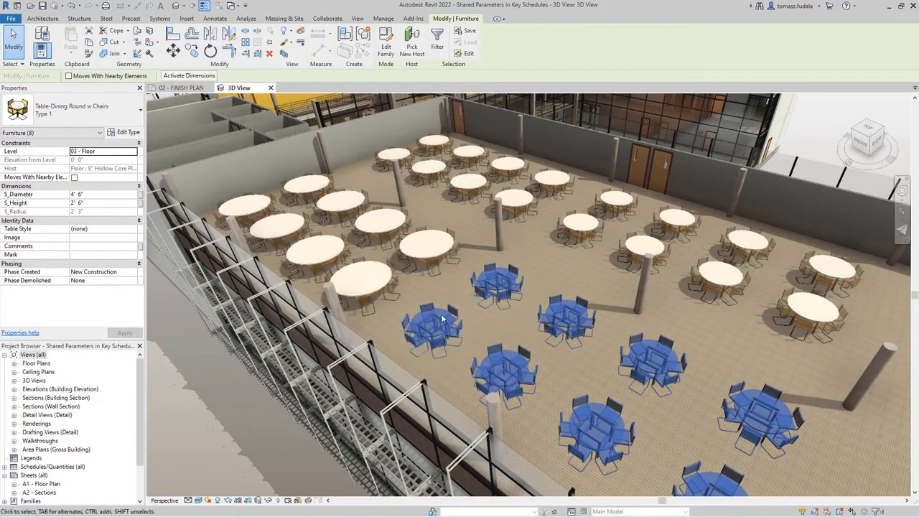
pyautogui.click(134, 230)
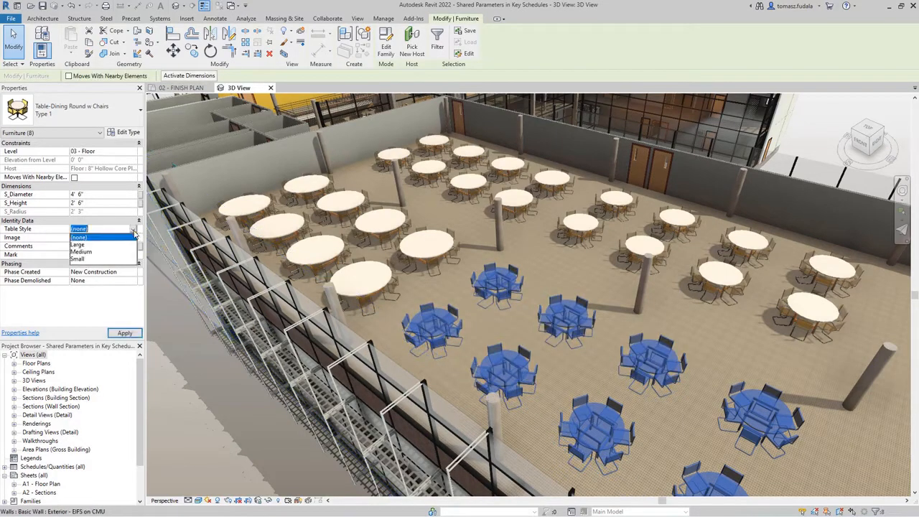
pyautogui.click(107, 253)
pyautogui.click(171, 341)
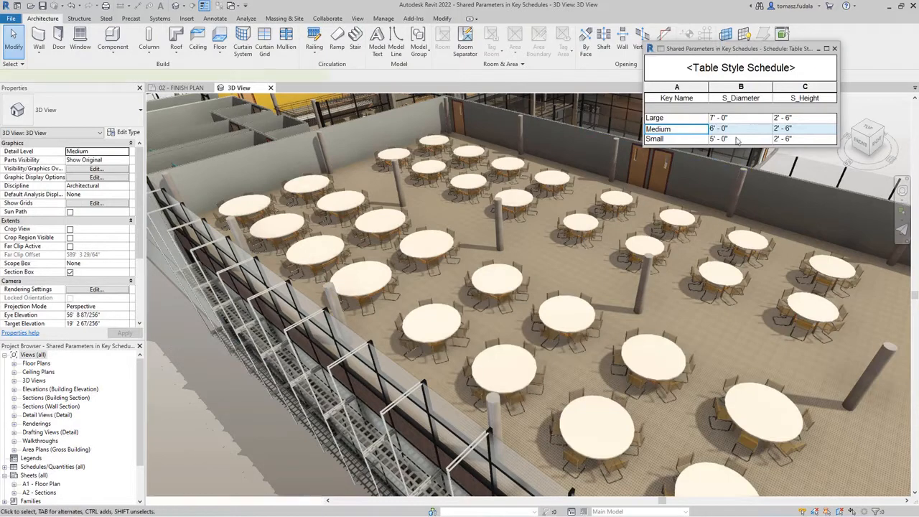
# - Set S_Diameter in the Table Style Schedule to 4' for Small, 5' for Medium and 6' for Large
pyautogui.click(742, 138)
pyautogui.write('4')
pyautogui.press('Return')
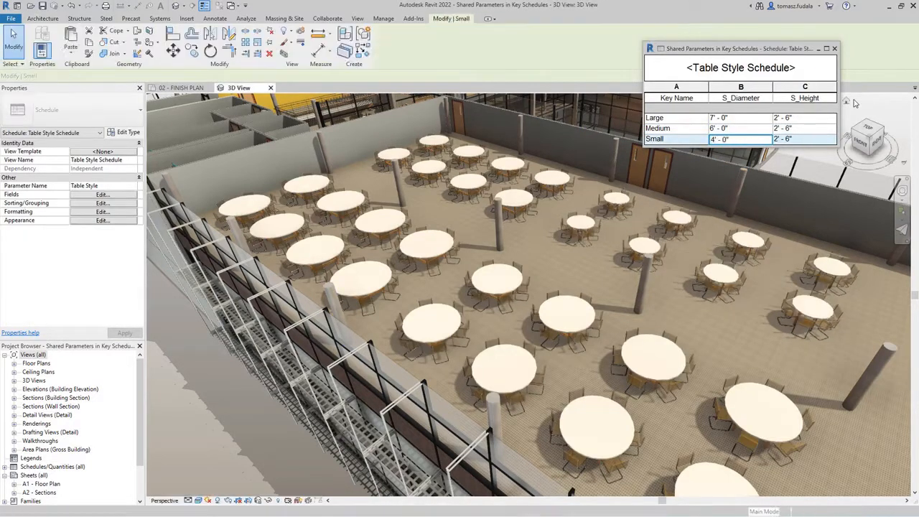
pyautogui.click(746, 129)
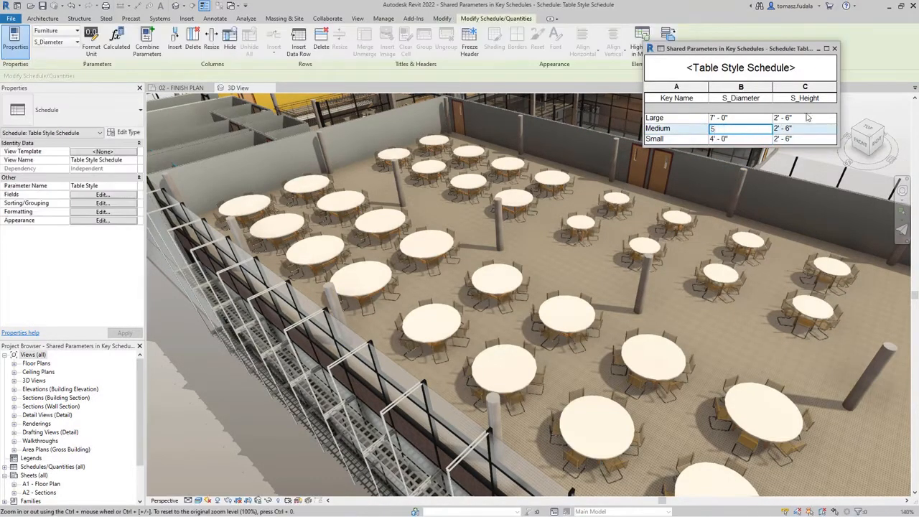
pyautogui.write('5')
pyautogui.press('Return')
pyautogui.click(754, 119)
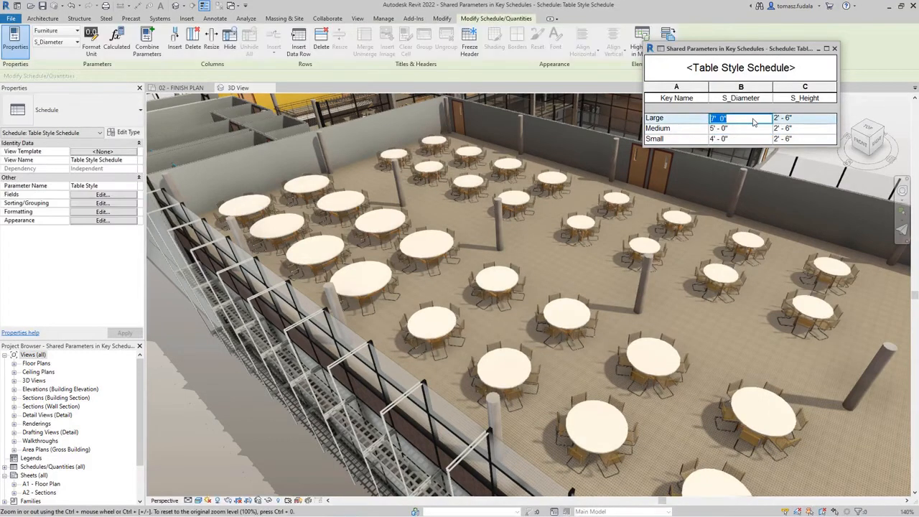
pyautogui.write('6')
pyautogui.press('Return')
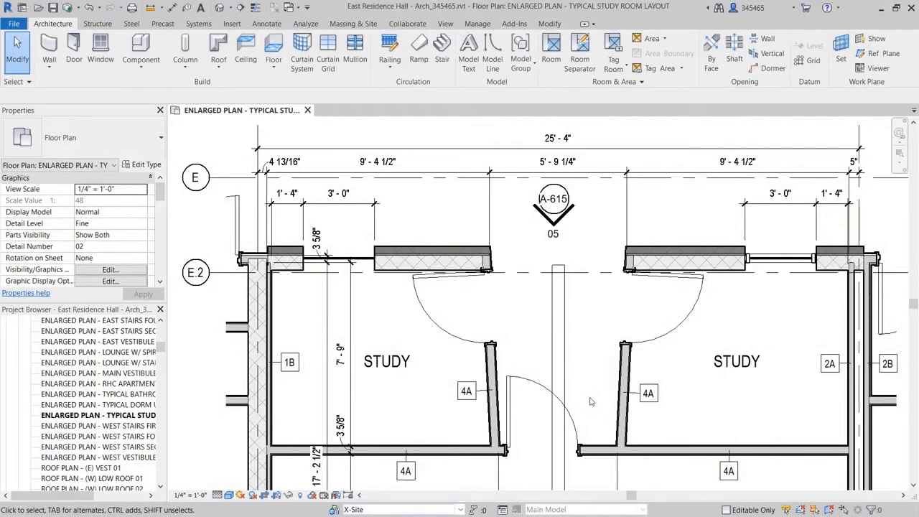
# - Turn off the visibility of the walls' Non-Core Layers in the typical study room layout plan and apply the override
pyautogui.press('v')
pyautogui.press('g')
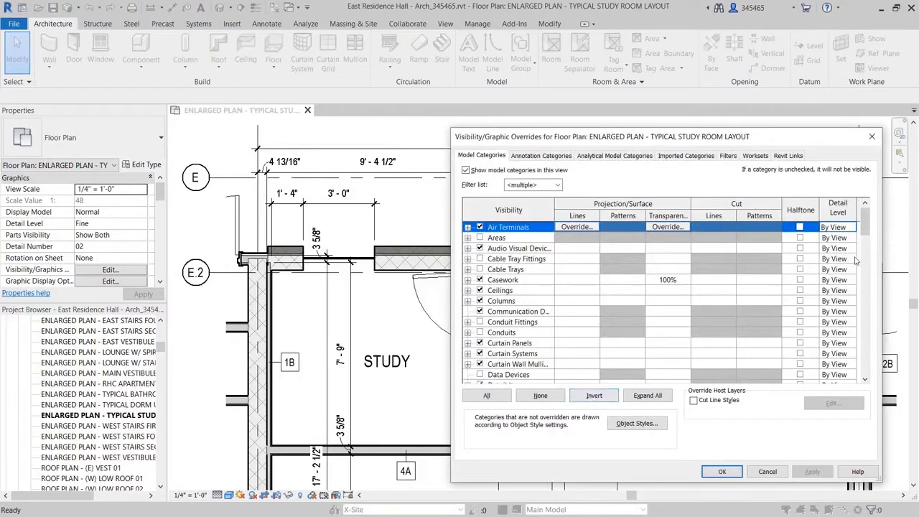
pyautogui.moveTo(867, 225); pyautogui.dragTo(867, 368)
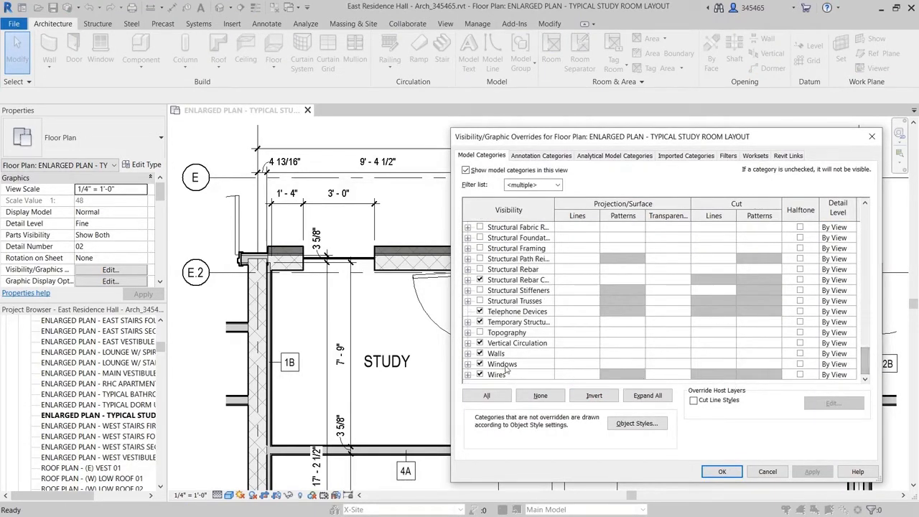
pyautogui.click(467, 354)
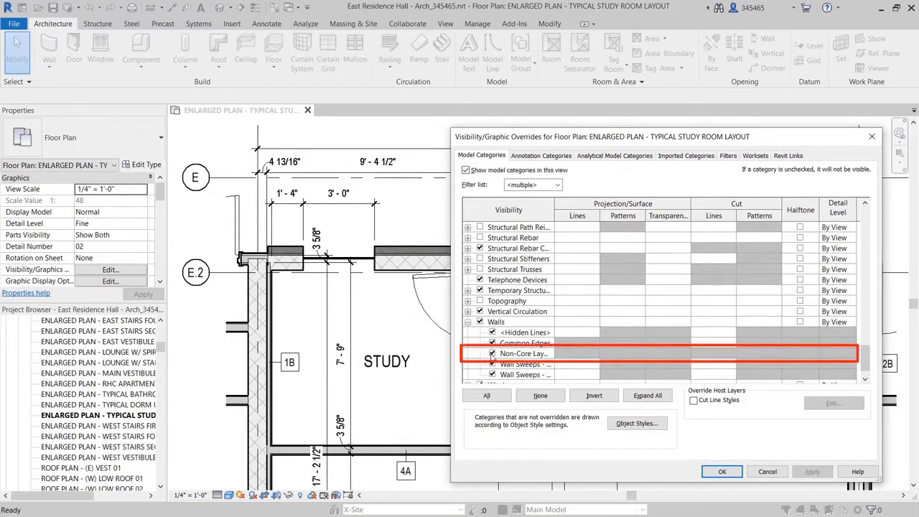
pyautogui.click(492, 354)
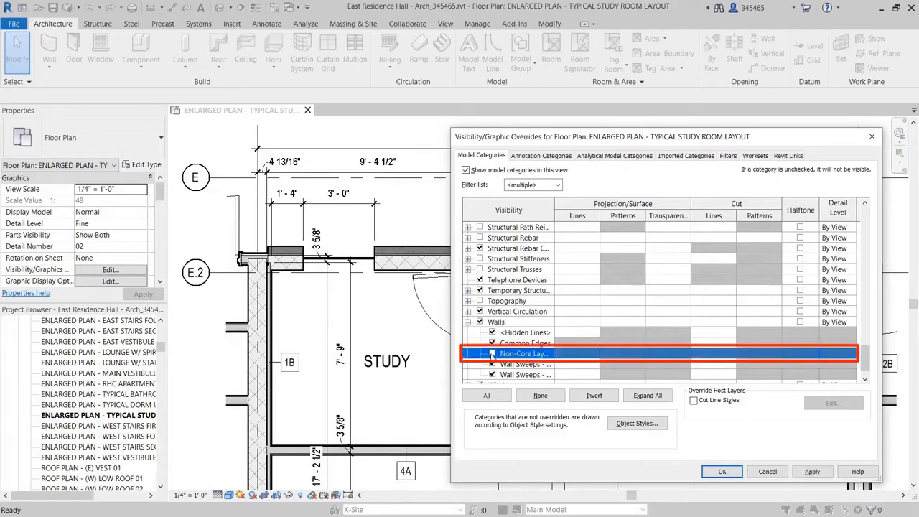
pyautogui.click(812, 472)
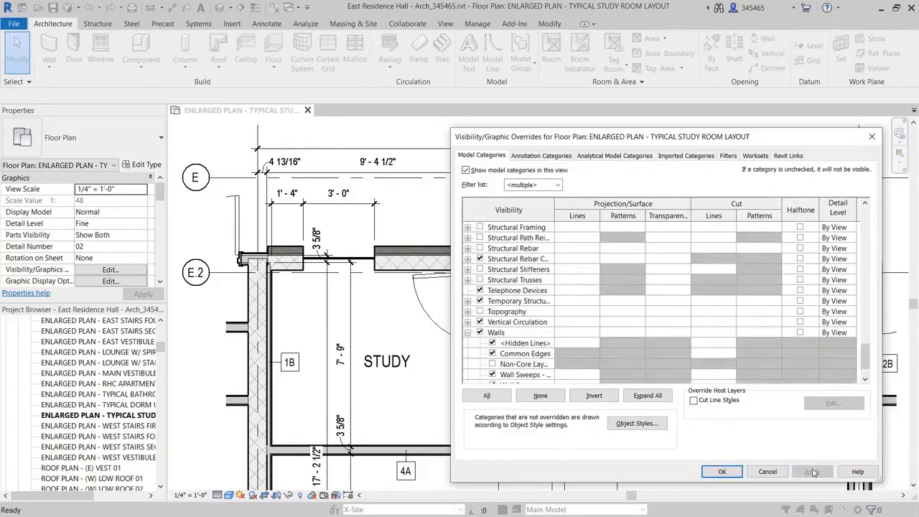
# - Close the visibility and graphic overrides of the typical study room layout plan
pyautogui.click(759, 476)
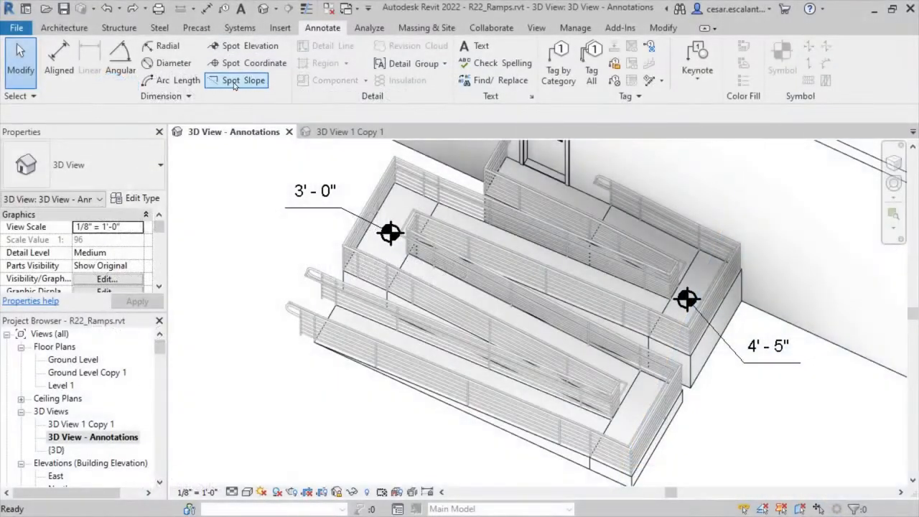
# - Place Sloped - Percentage spot slopes on the three visible ramp runs in the 3D View - Annotations view
pyautogui.click(236, 80)
pyautogui.click(541, 400)
pyautogui.click(466, 293)
pyautogui.click(606, 281)
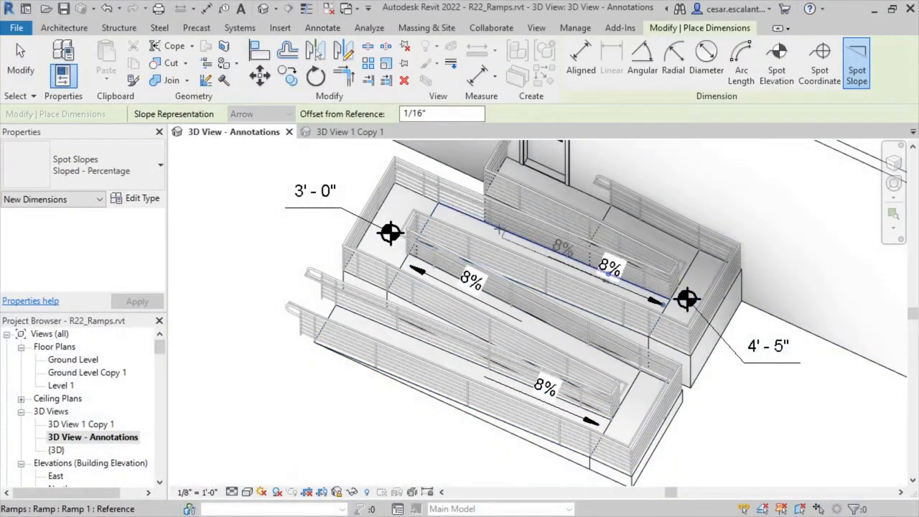
# - Place a spot elevation relative to Ground Level on the ramp's lower front landing, with its leader ending outside the ramp
pyautogui.click(777, 63)
pyautogui.click(389, 113)
pyautogui.click(331, 160)
pyautogui.click(629, 409)
pyautogui.click(675, 465)
pyautogui.click(725, 465)
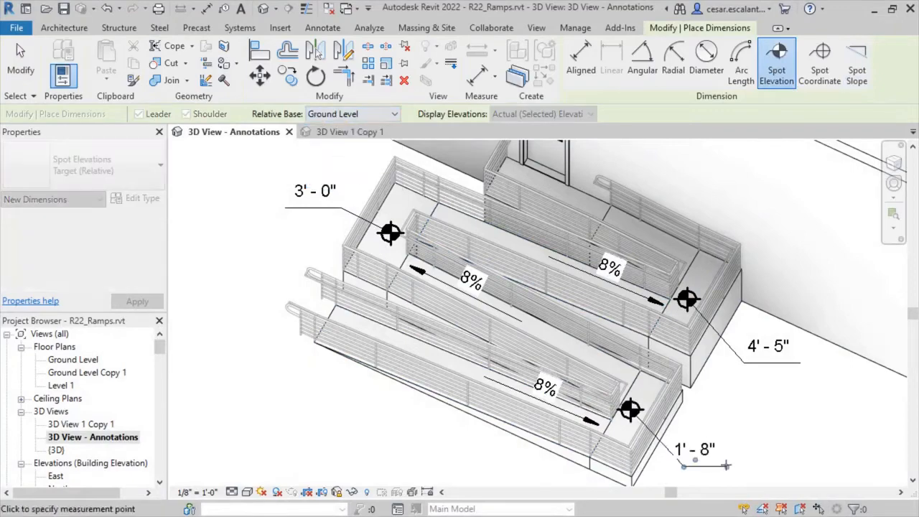
# - Place two more spot elevations with leaders on the lowest ramp run, one mid-run and one near its far end
pyautogui.click(455, 364)
pyautogui.click(435, 428)
pyautogui.click(359, 429)
pyautogui.click(347, 321)
pyautogui.click(292, 374)
pyautogui.click(224, 375)
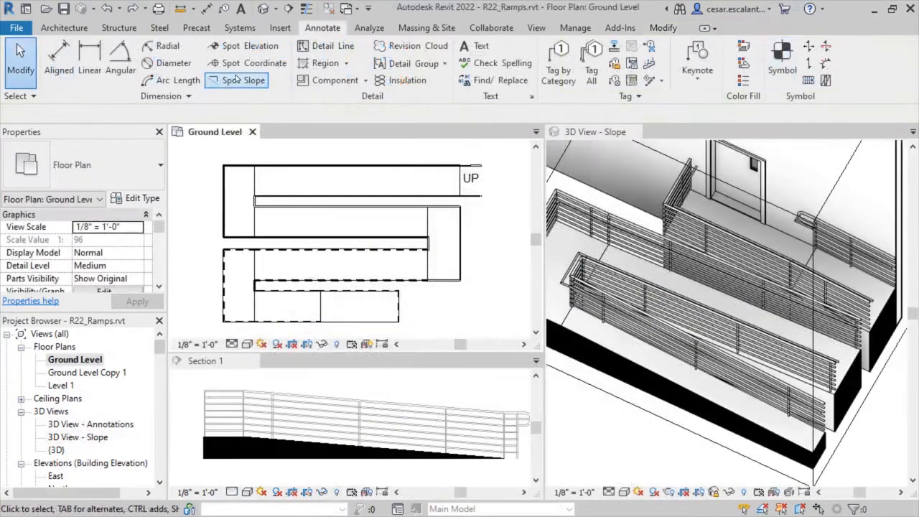
# - Place spot slopes on the two upper ramp runs of the Ground Level plan and a spot elevation on the landing joining the middle runs
pyautogui.click(222, 81)
pyautogui.click(309, 185)
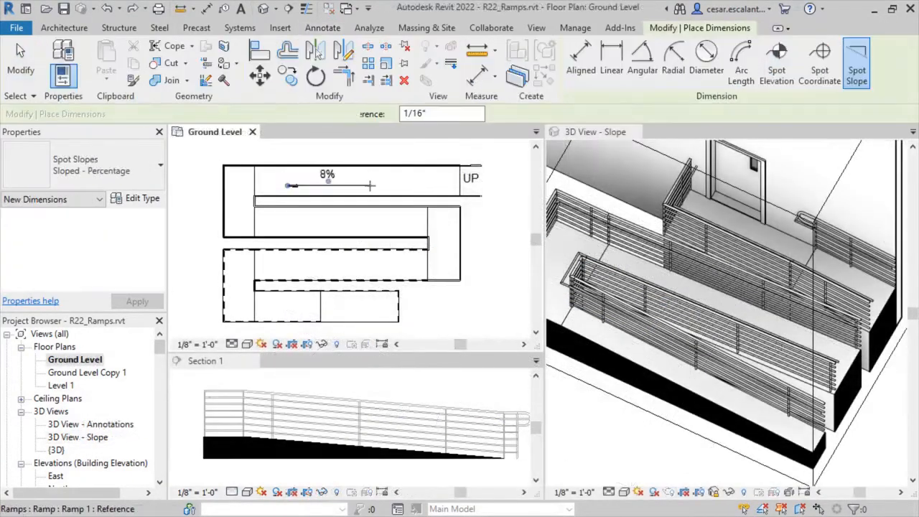
pyautogui.click(776, 63)
pyautogui.click(445, 251)
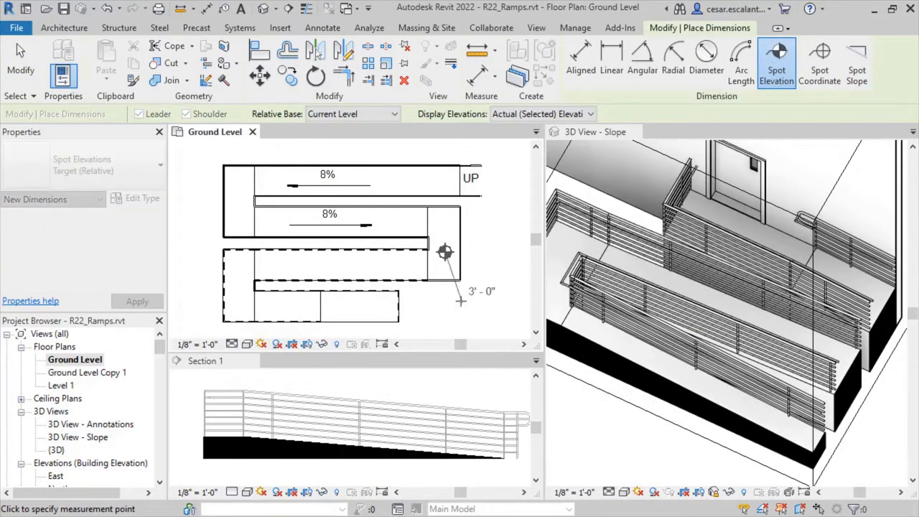
pyautogui.click(505, 304)
# - Annotate the ramp with a spot slope in Section 1, and a spot slope and spot elevation on the front run in the 3D slope view
pyautogui.click(857, 63)
pyautogui.click(720, 400)
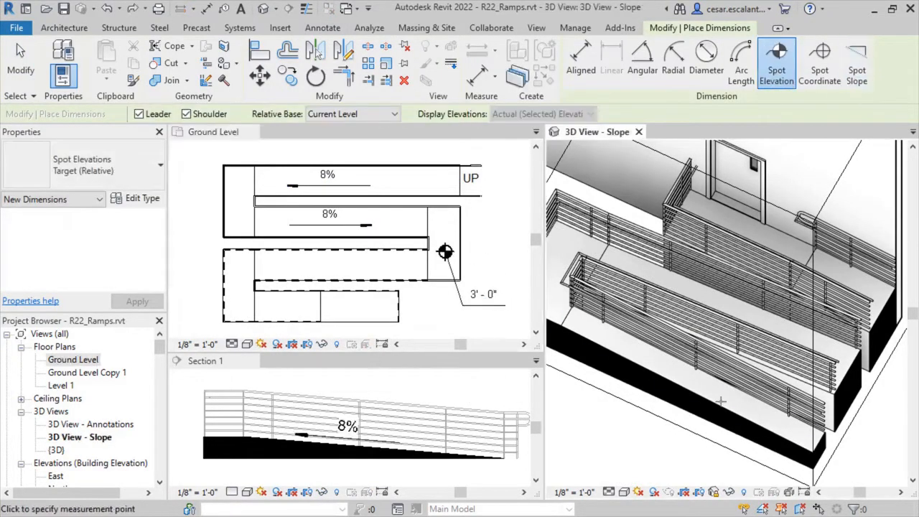
pyautogui.click(856, 63)
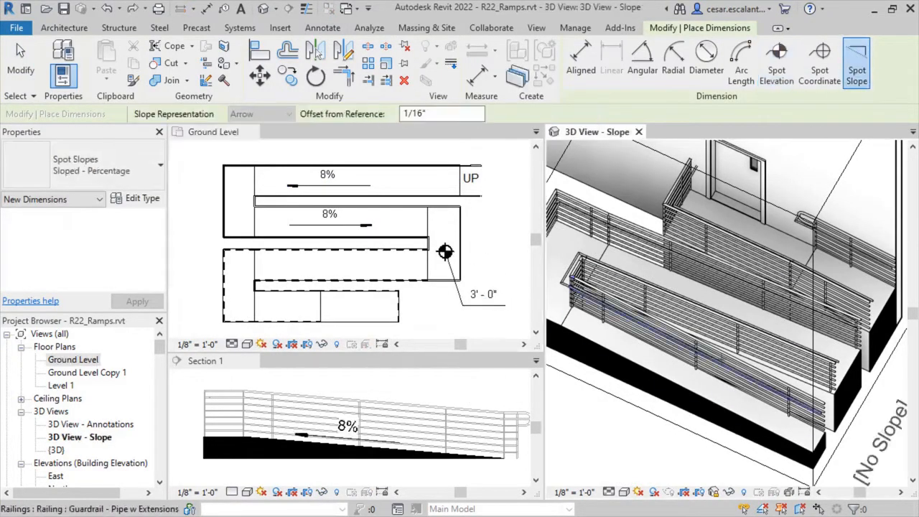
pyautogui.click(709, 400)
pyautogui.click(777, 63)
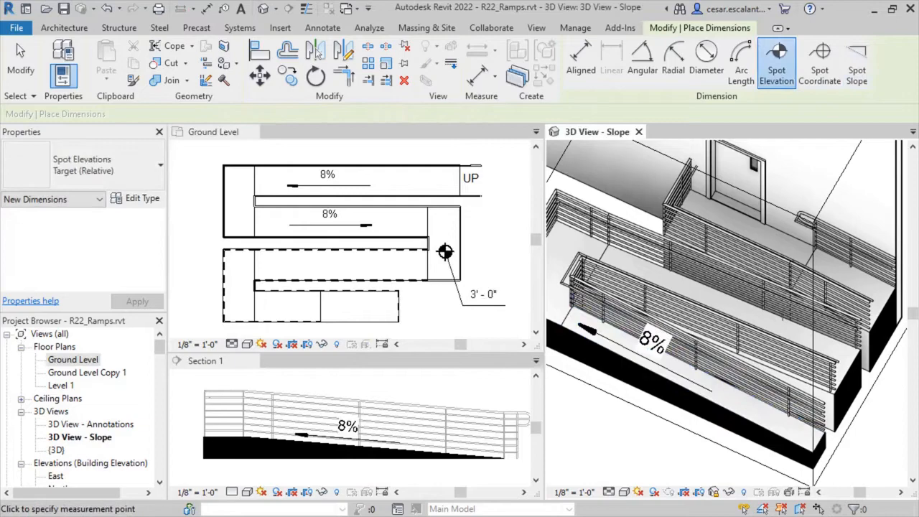
pyautogui.click(760, 420)
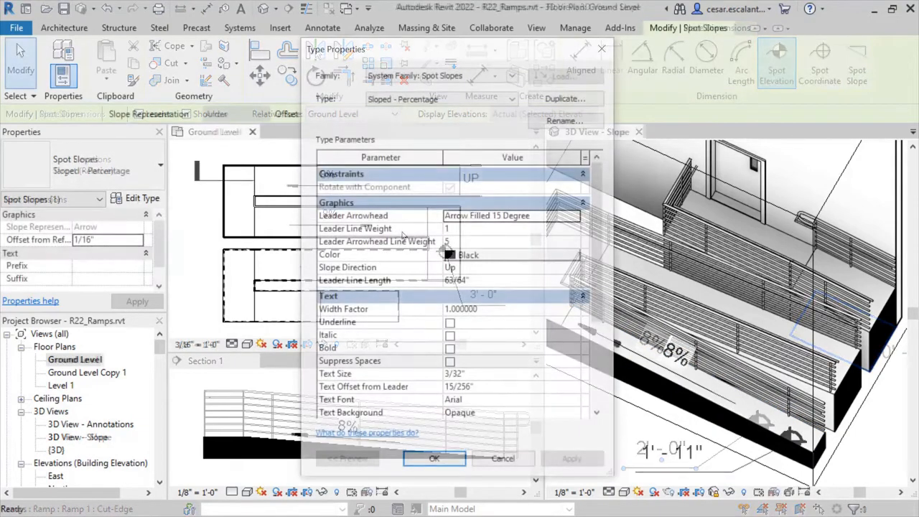
# - Open the units format of the Sloped - Percentage spot slope type and view the available units
pyautogui.scroll(-5, 555, 234)
pyautogui.click(538, 319)
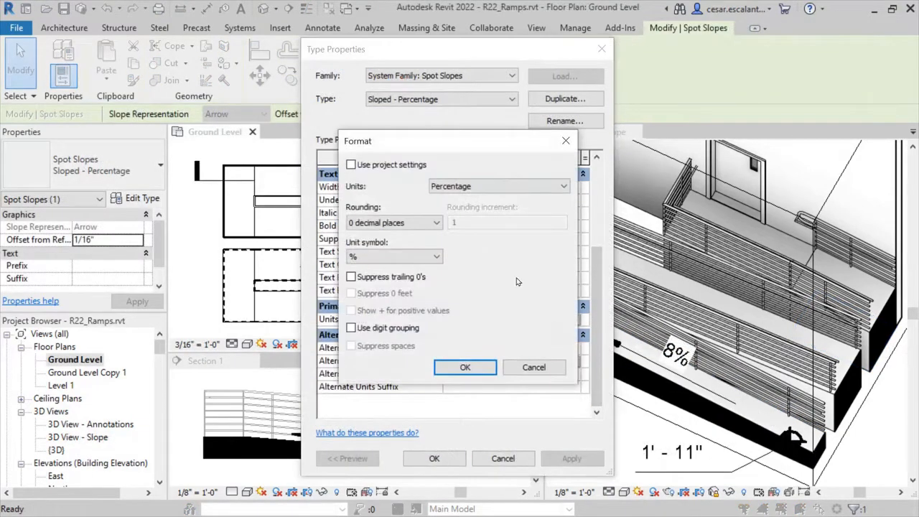
pyautogui.click(508, 188)
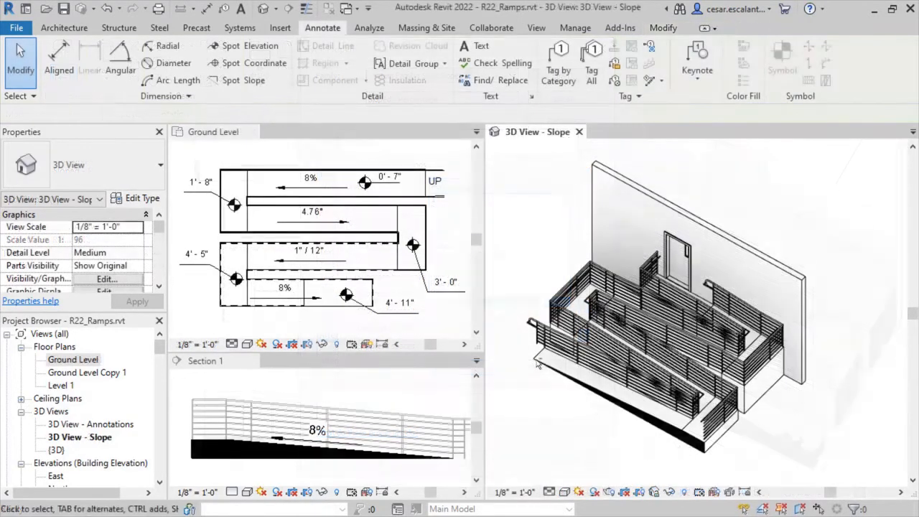
pyautogui.moveTo(535, 368)
pyautogui.keyDown('shift'); pyautogui.mouseDown(button='middle')
pyautogui.moveTo(570, 413)
pyautogui.moveTo(610, 422)
pyautogui.moveTo(723, 420)
pyautogui.moveTo(754, 385)
pyautogui.moveTo(660, 213)
pyautogui.moveTo(715, 336)
pyautogui.mouseUp(button='middle'); pyautogui.keyUp('shift')
pyautogui.scroll(3, 695, 343)
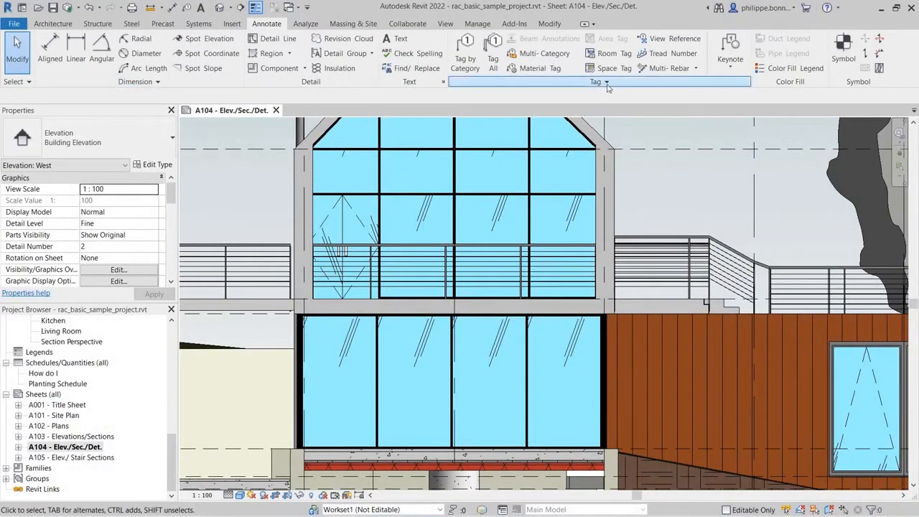
# - Open the loaded tags and symbols list, filter it to Architecture only, and widen its Category column
pyautogui.click(606, 82)
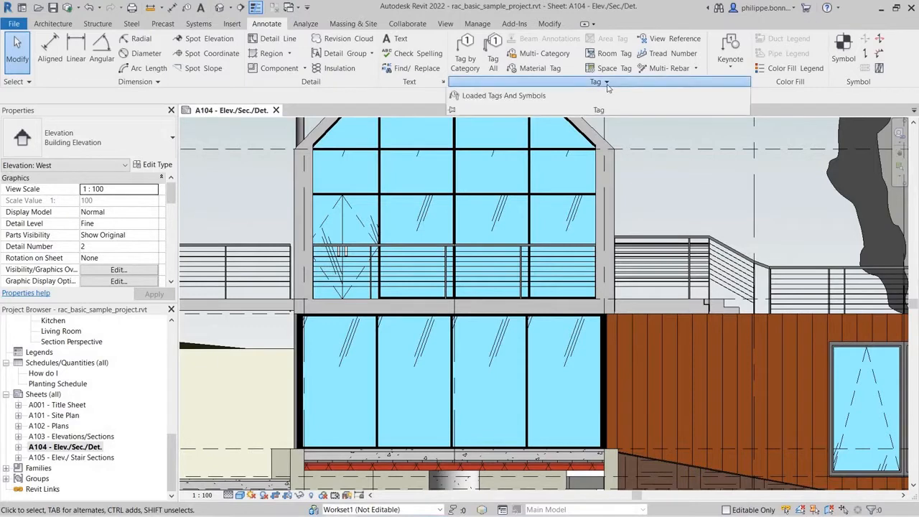
pyautogui.click(544, 96)
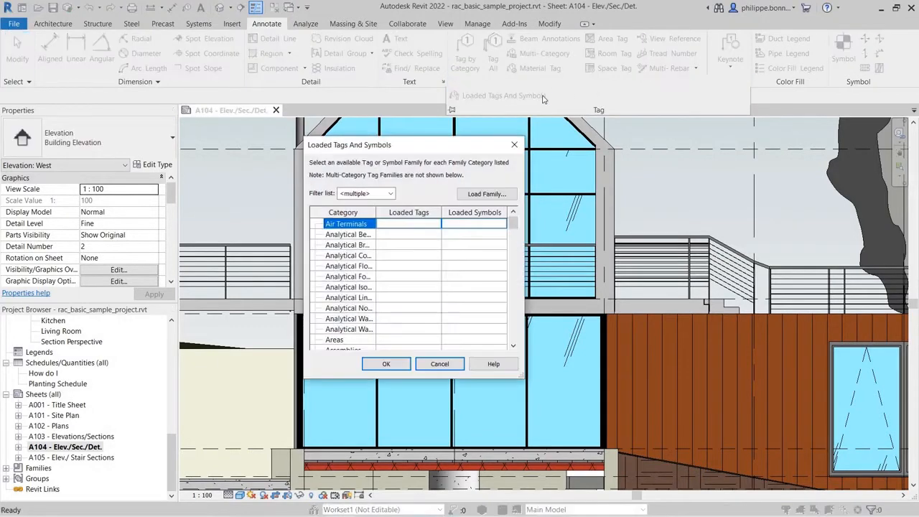
pyautogui.click(391, 193)
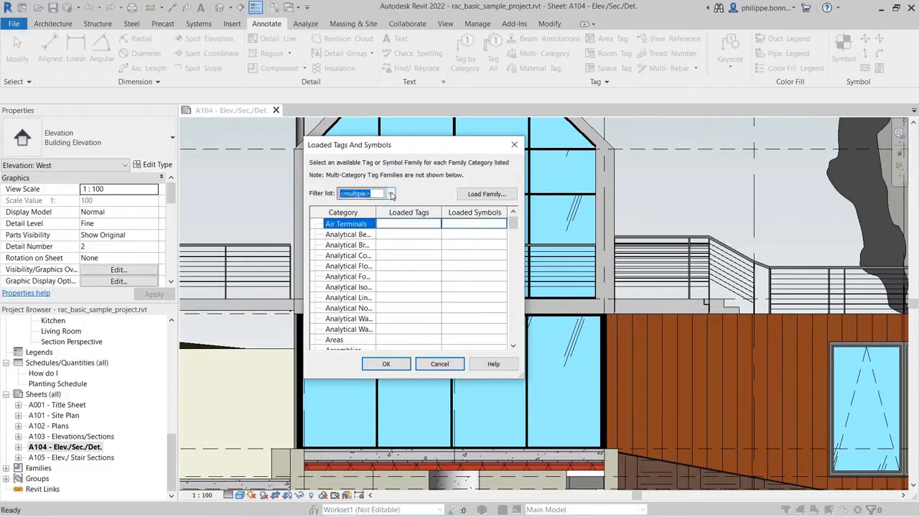
pyautogui.click(342, 252)
pyautogui.click(342, 243)
pyautogui.click(342, 234)
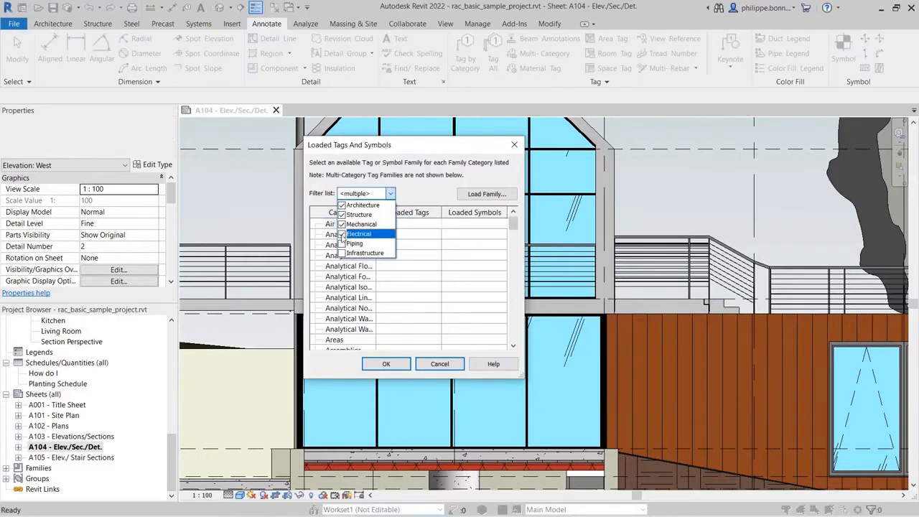
pyautogui.click(341, 224)
pyautogui.click(342, 214)
pyautogui.click(404, 199)
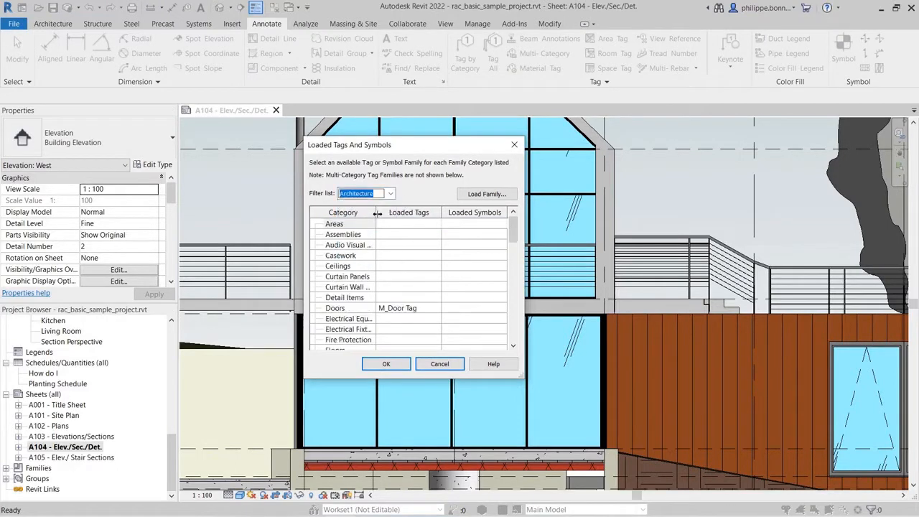
pyautogui.moveTo(377, 214); pyautogui.dragTo(412, 216)
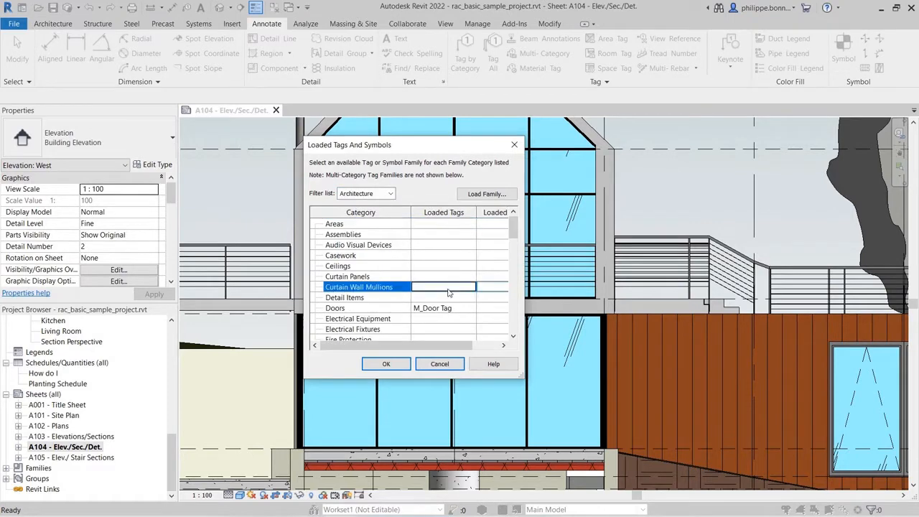
# - Load Curtain Wall Mullion Tag.rfa from the Annotations > Architectural library folder for the Curtain Wall Mullions category and accept the tag settings
pyautogui.click(487, 194)
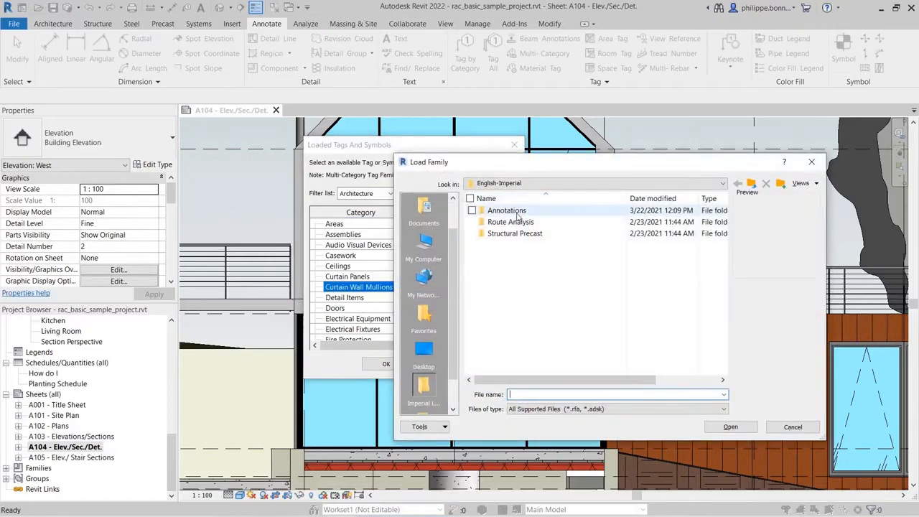
pyautogui.doubleClick(511, 211)
pyautogui.doubleClick(511, 211)
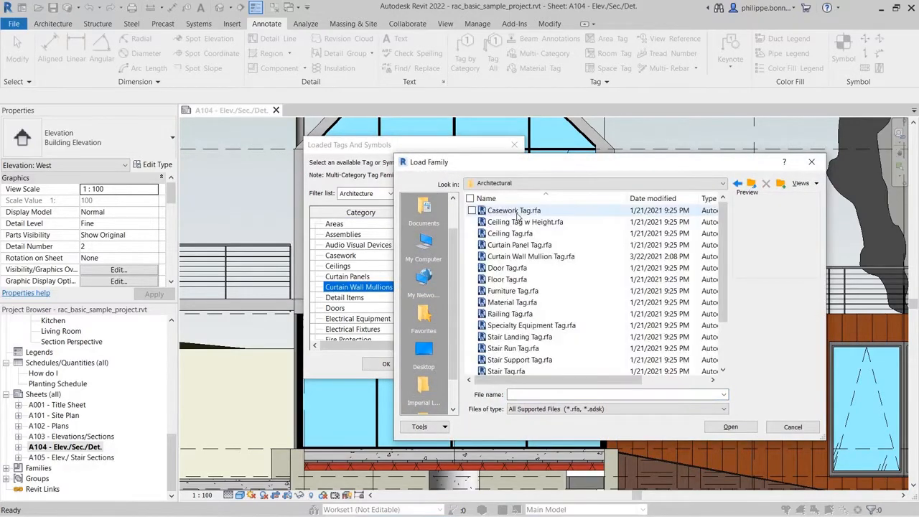
pyautogui.click(527, 259)
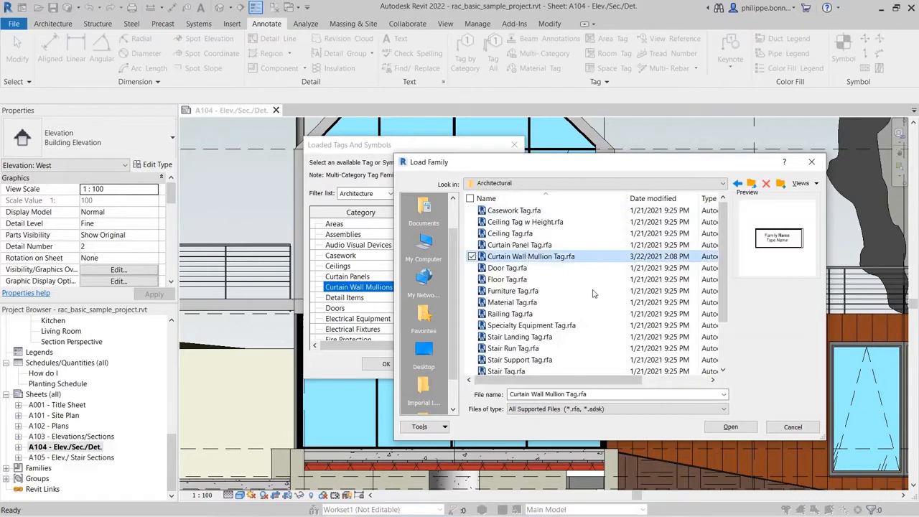
pyautogui.click(730, 427)
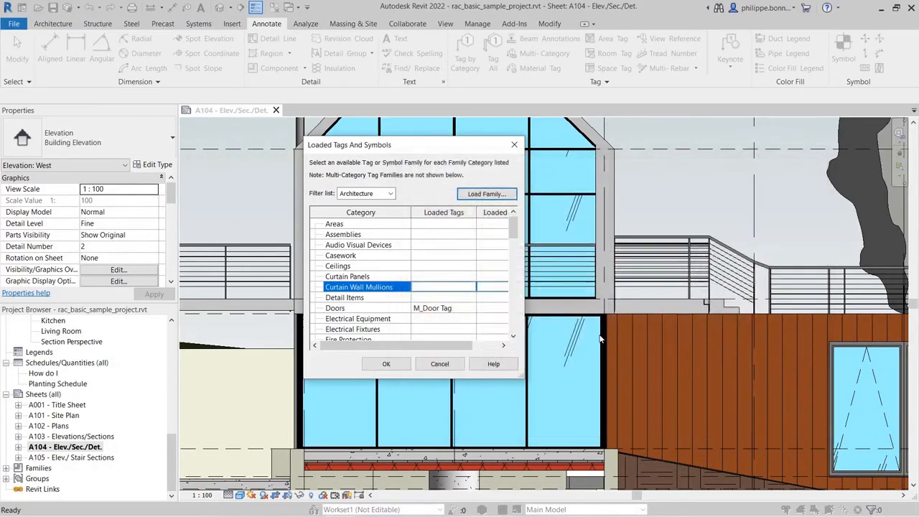
pyautogui.click(397, 364)
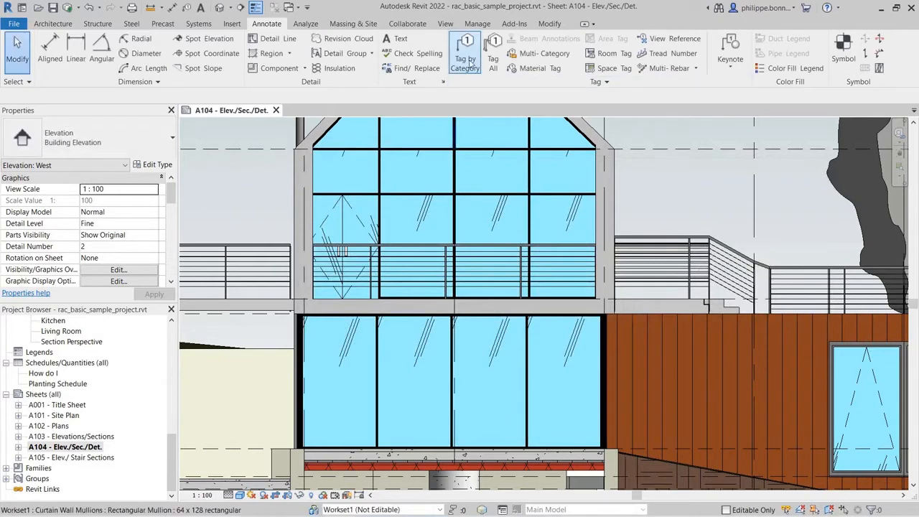
# - Tag a mullion of the upper curtain wall by category without a leader
pyautogui.click(465, 59)
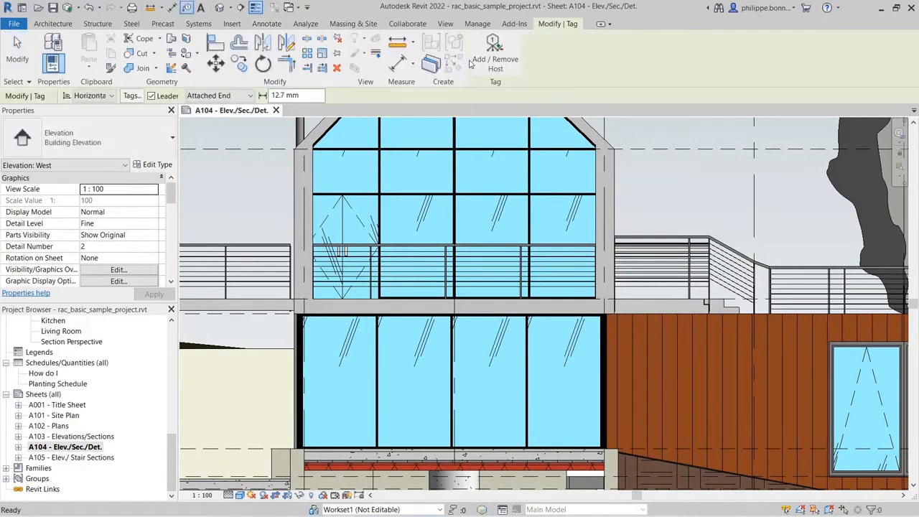
pyautogui.click(151, 95)
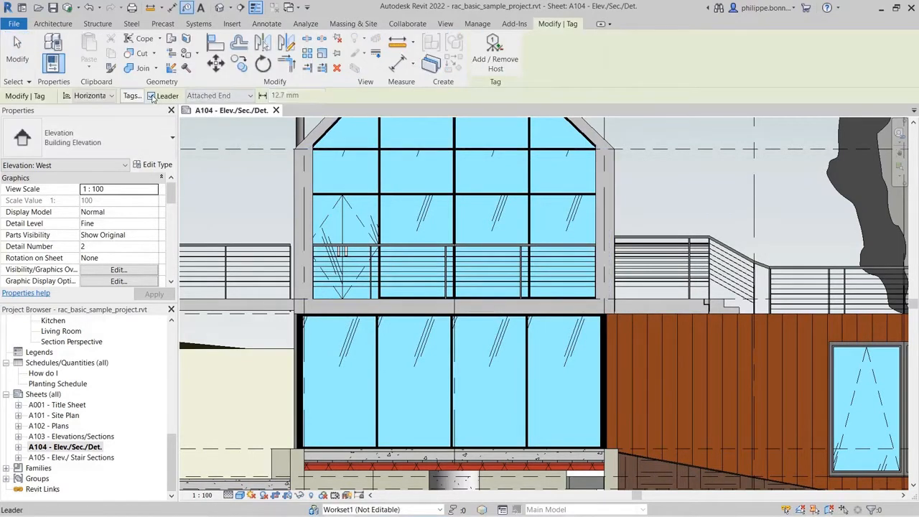
pyautogui.click(491, 191)
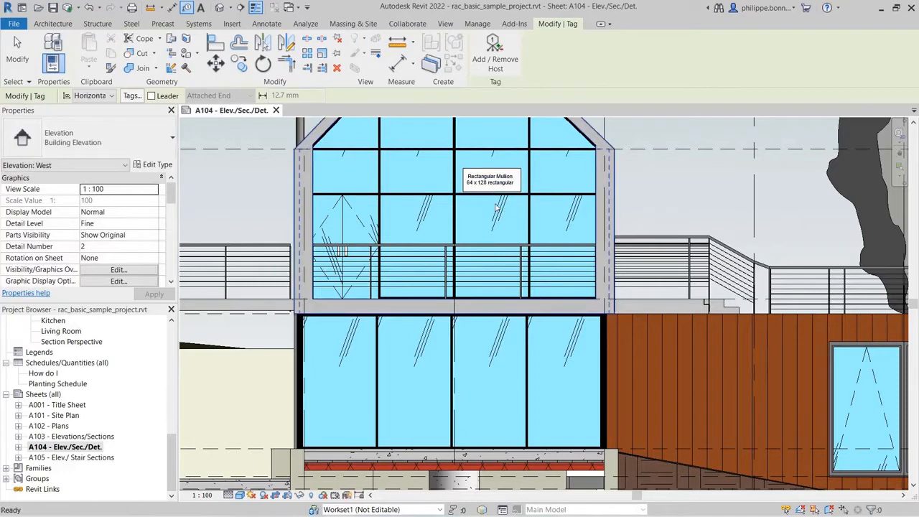
pyautogui.press('Escape')
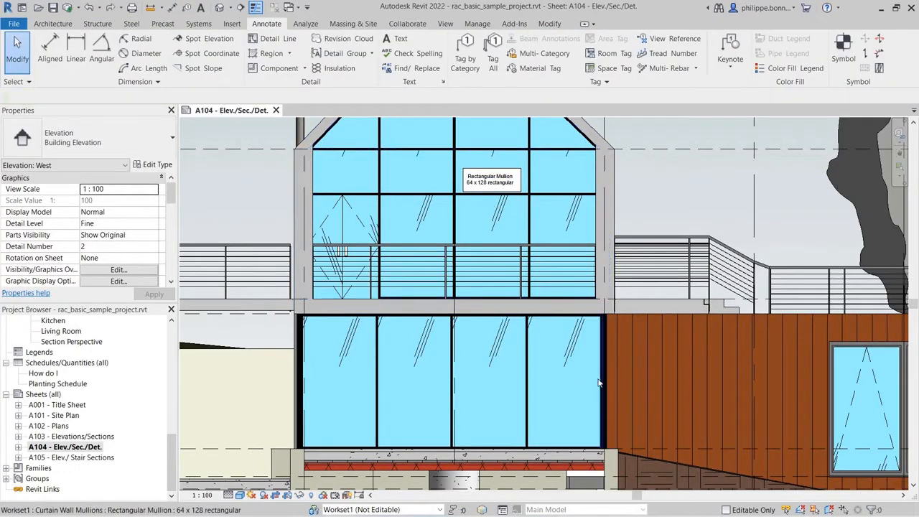
# - Tag only the four selected vertical mullions of the lower curtain wall, using Curtain Wall Mullion Tag with 3 mm leaders
pyautogui.click(528, 380)
pyautogui.keyDown('ctrl'); pyautogui.click(452, 380); pyautogui.keyUp('ctrl')
pyautogui.keyDown('ctrl'); pyautogui.click(377, 381); pyautogui.keyUp('ctrl')
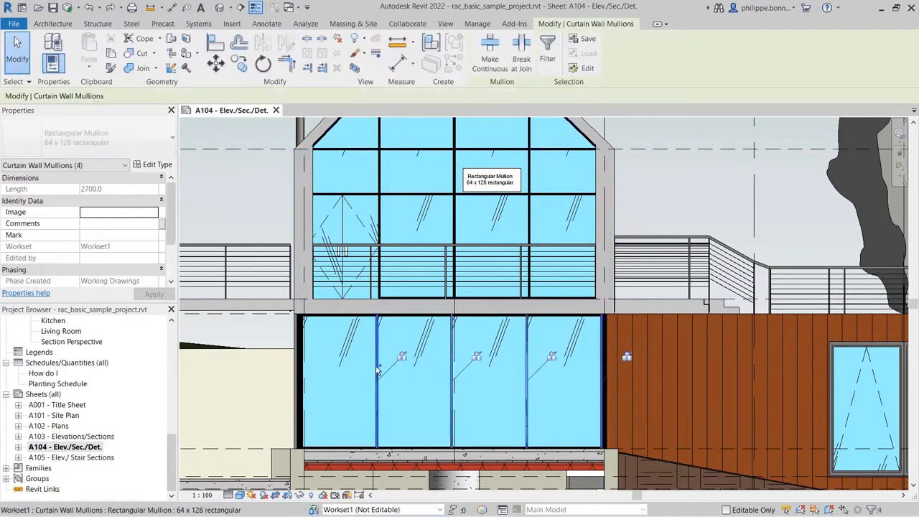
pyautogui.click(267, 24)
pyautogui.click(492, 63)
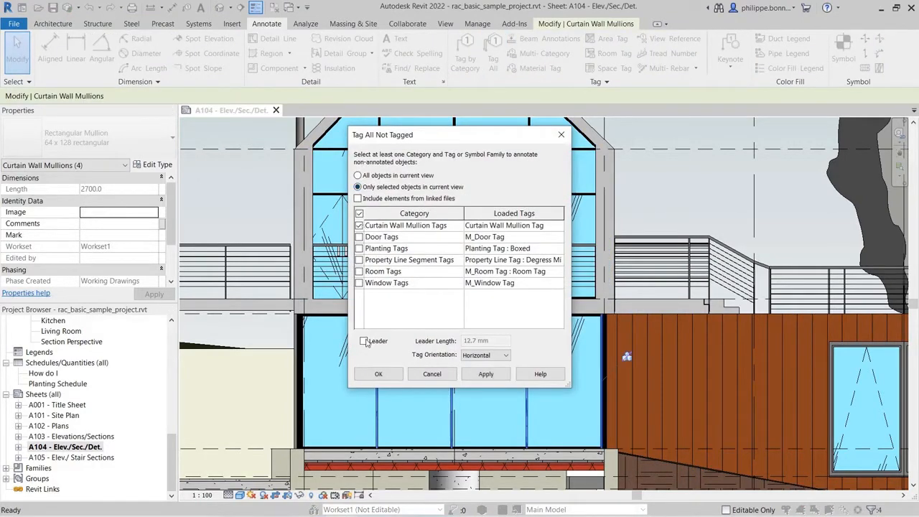
pyautogui.click(364, 341)
pyautogui.doubleClick(471, 340)
pyautogui.write('3')
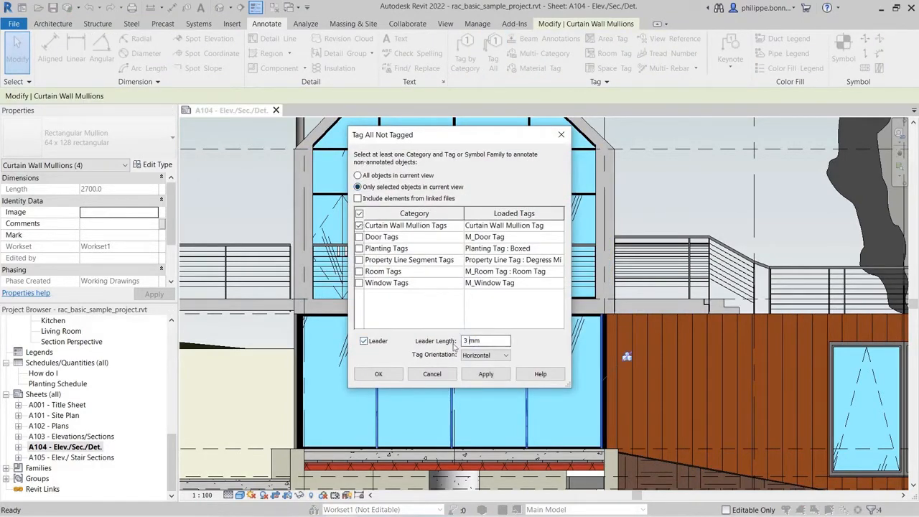
pyautogui.click(476, 373)
pyautogui.click(378, 373)
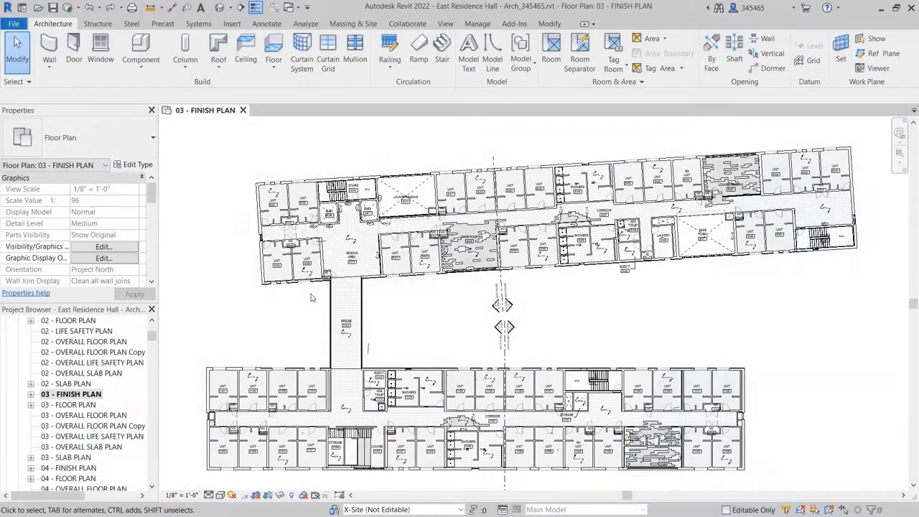
# - Rotate the room tag of UNIT E-301 in the 03 - FINISH PLAN by 60 degrees about its centre
pyautogui.scroll(5, 312, 297)
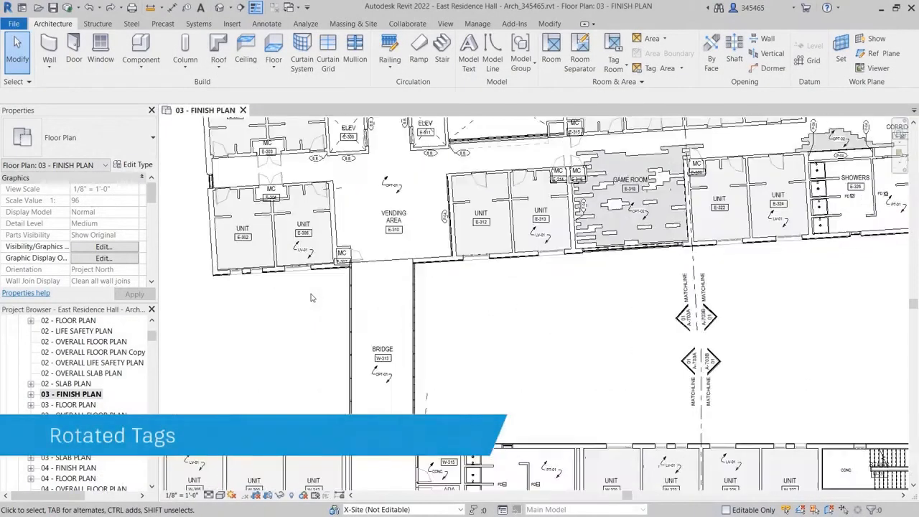
pyautogui.scroll(5, 312, 297)
pyautogui.moveTo(311, 301); pyautogui.dragTo(517, 514, button='middle')
pyautogui.moveTo(216, 190); pyautogui.dragTo(184, 392, button='middle')
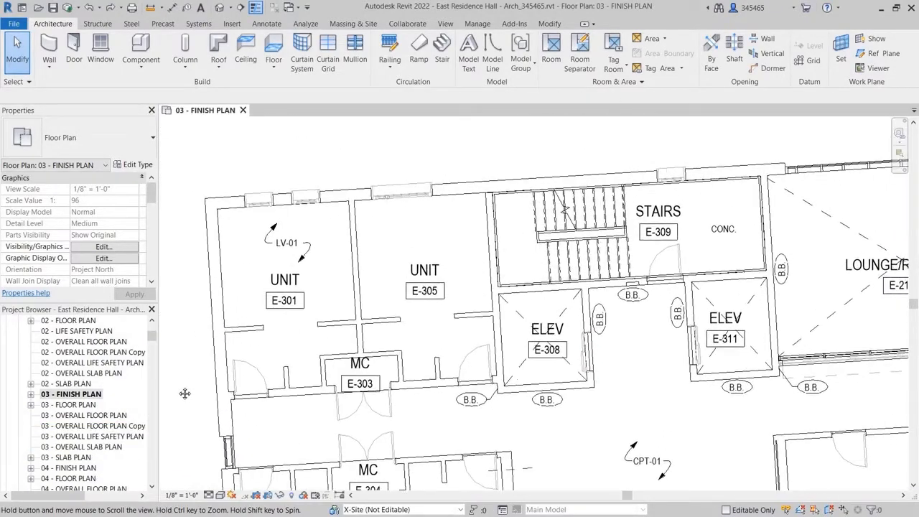
pyautogui.click(284, 292)
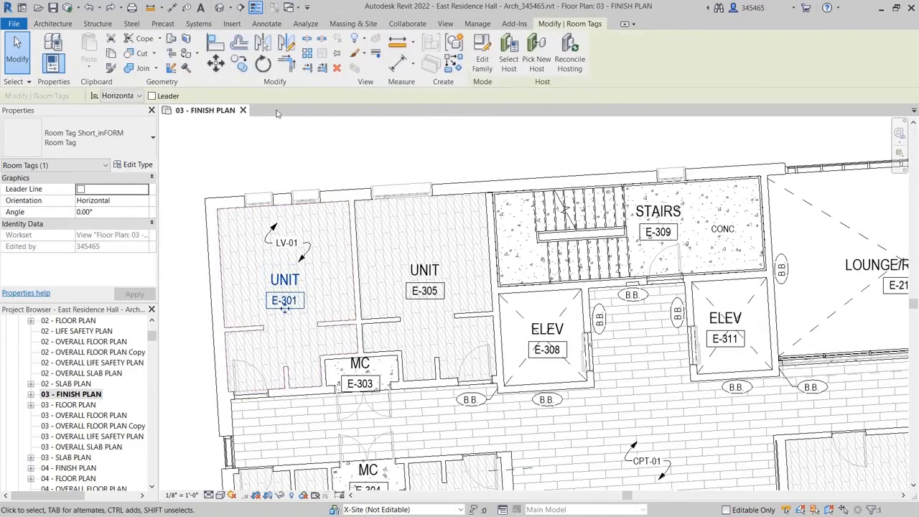
pyautogui.press('r')
pyautogui.press('o')
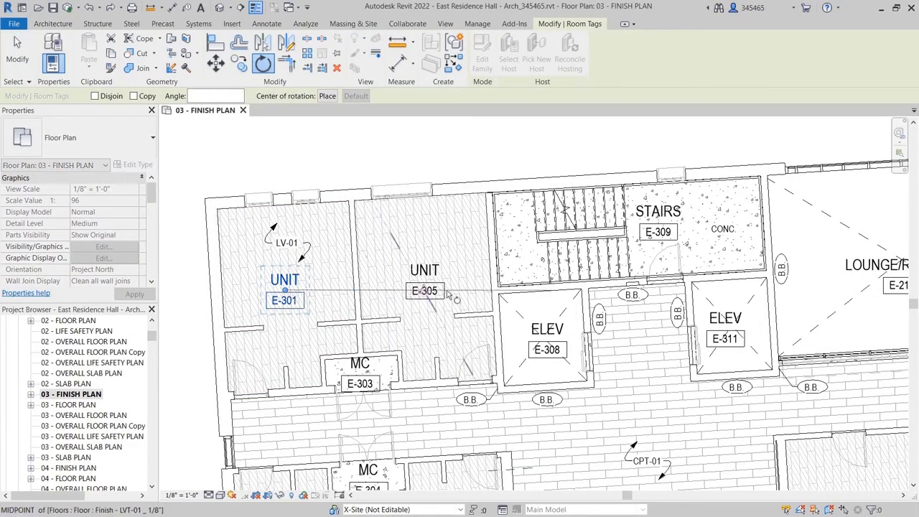
pyautogui.click(424, 290)
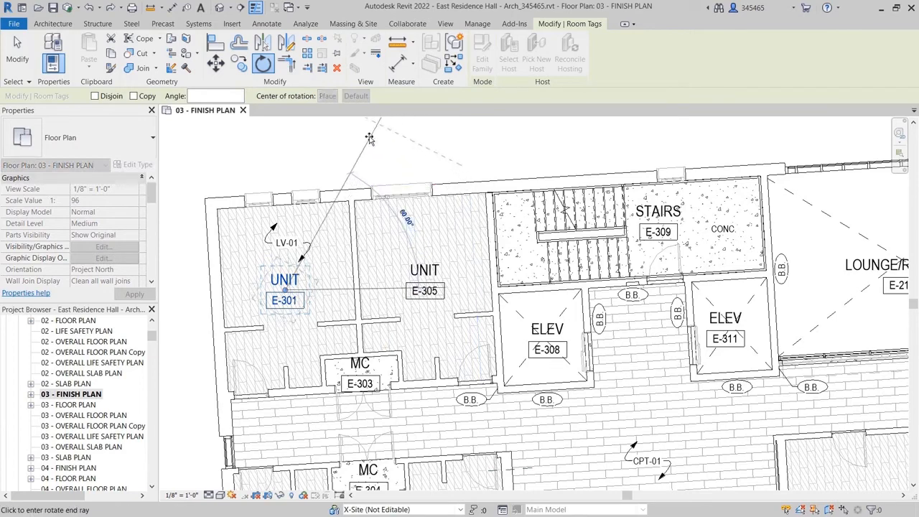
pyautogui.click(369, 138)
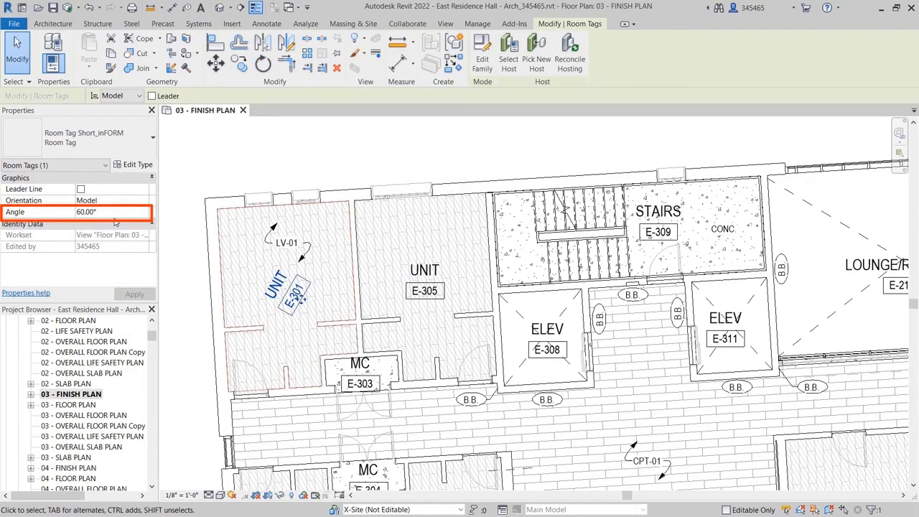
# - Set the rotation angle of the E-301 room tag to 3.5 degrees
pyautogui.click(94, 213)
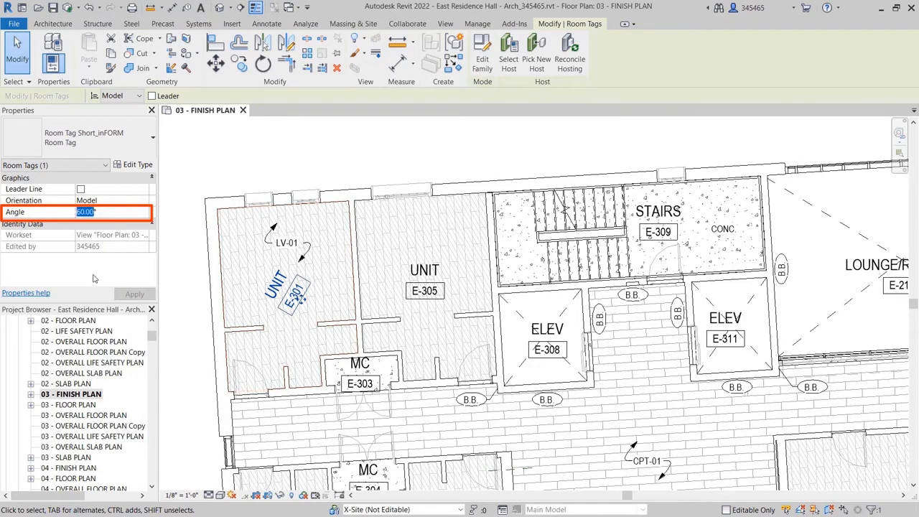
pyautogui.write('3.5')
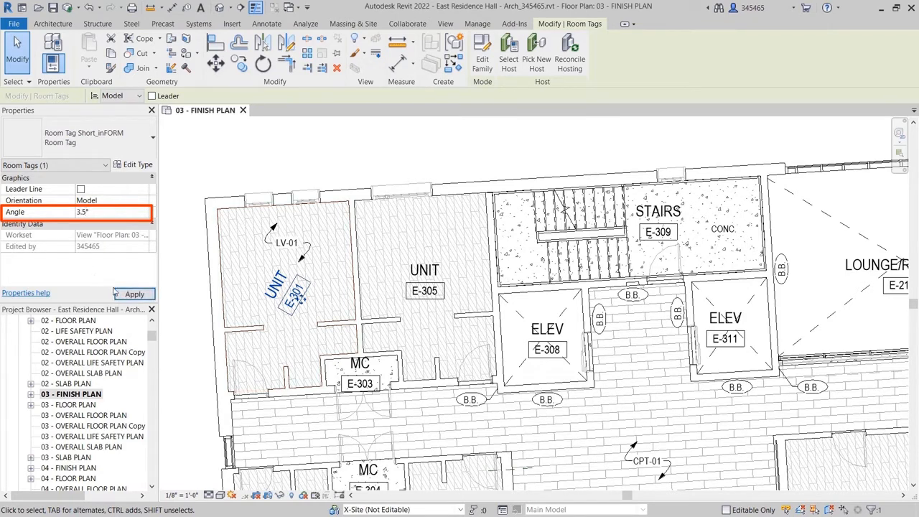
pyautogui.click(129, 295)
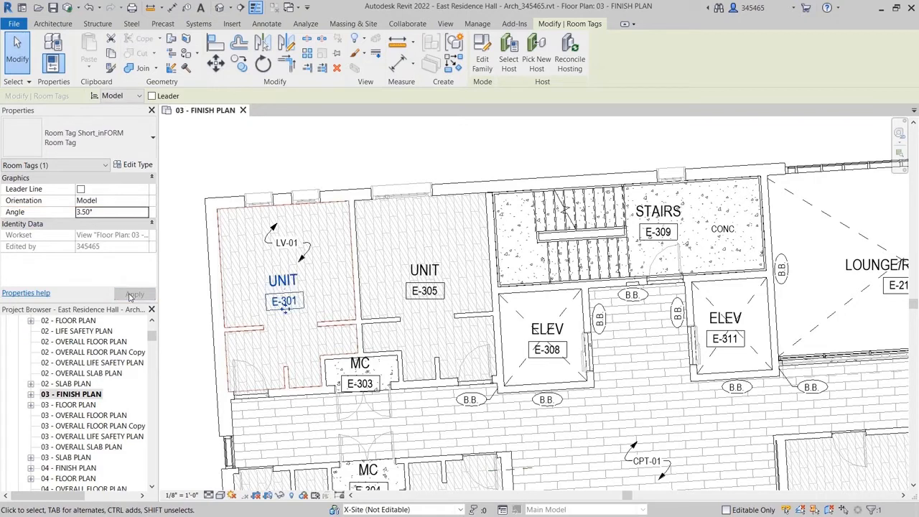
# - Match the E-301 tag's type and rotation onto the room tags E-305, E-303, E-308, E-309 and E-311
pyautogui.click(111, 67)
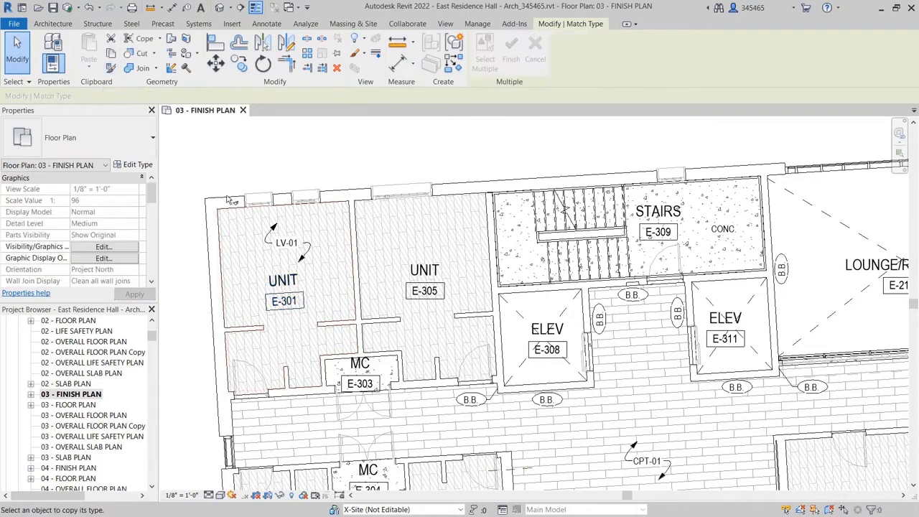
pyautogui.click(286, 291)
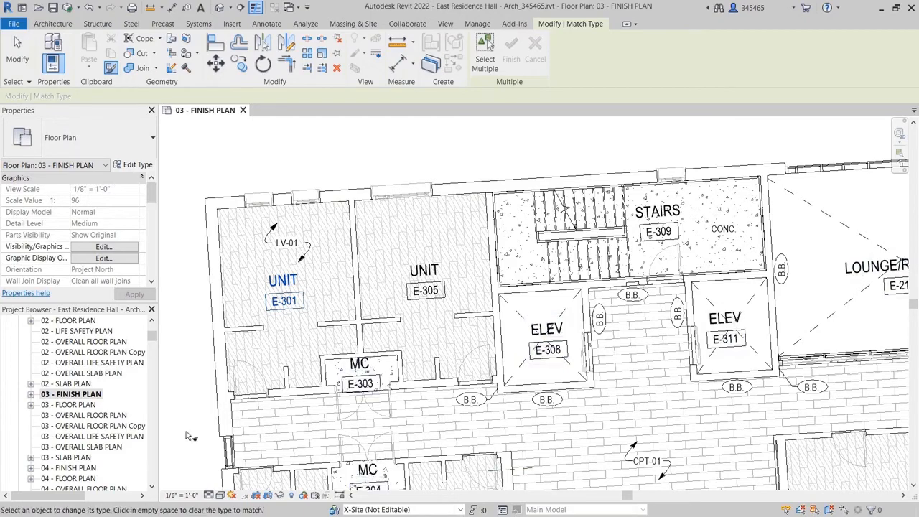
pyautogui.press('Escape')
pyautogui.press('Escape')
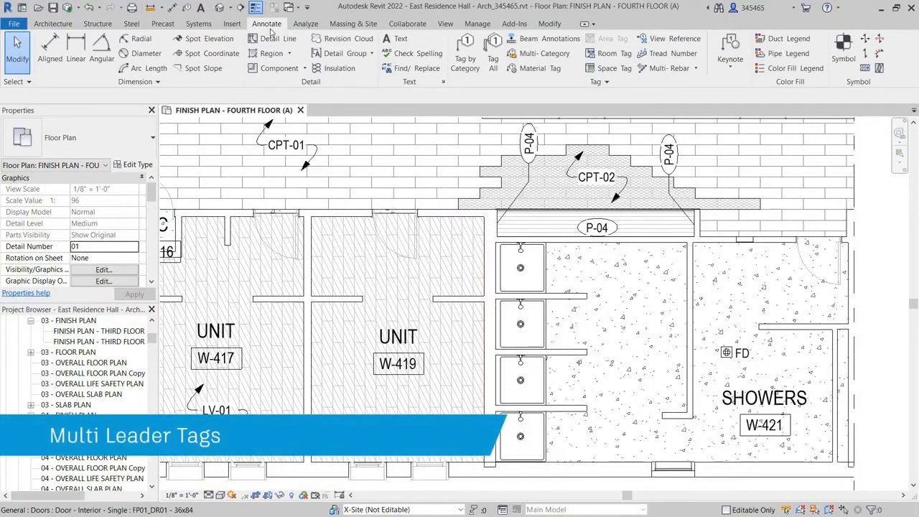
# - Tag the uppermost shower receptor by category with an attached-end leader and shift the tag slightly away from it
pyautogui.click(455, 62)
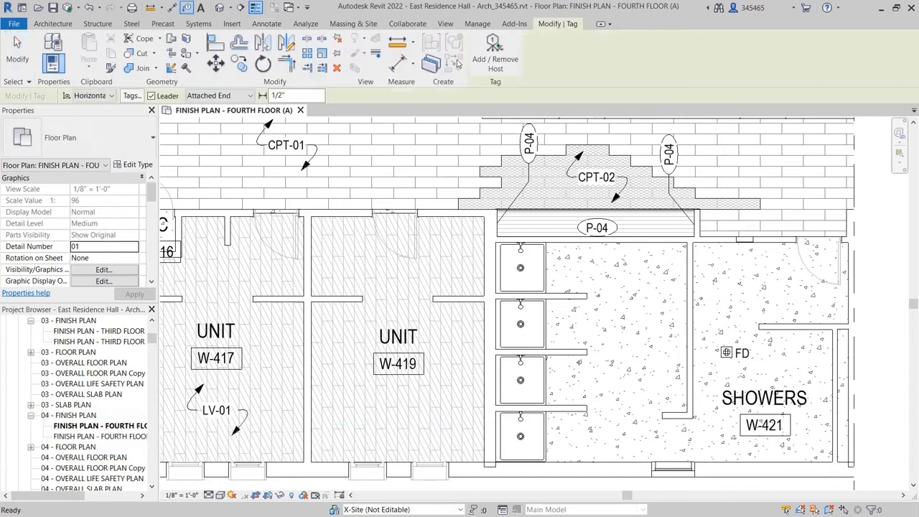
pyautogui.click(629, 277)
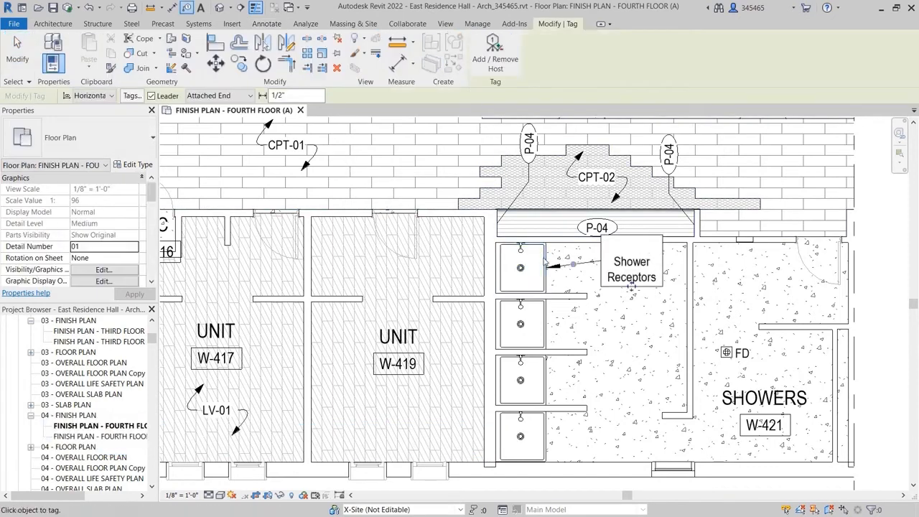
pyautogui.moveTo(629, 286); pyautogui.dragTo(645, 304)
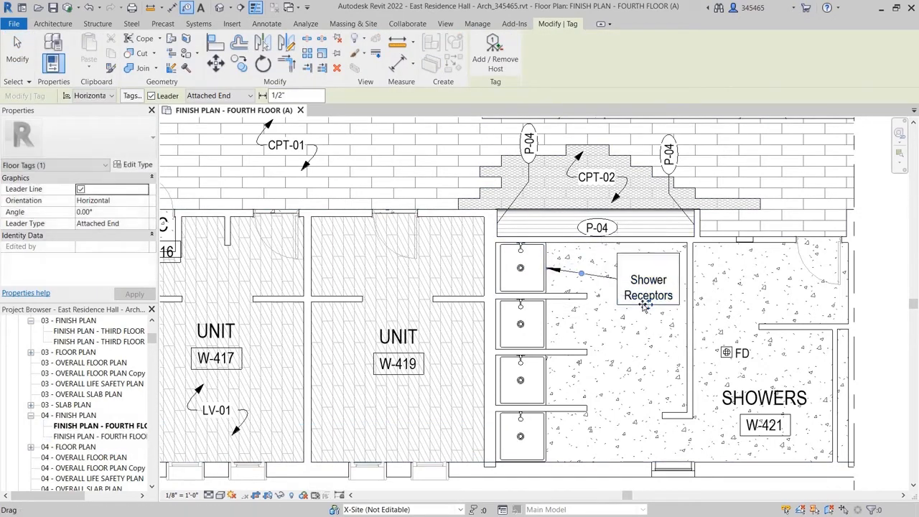
pyautogui.press('Escape')
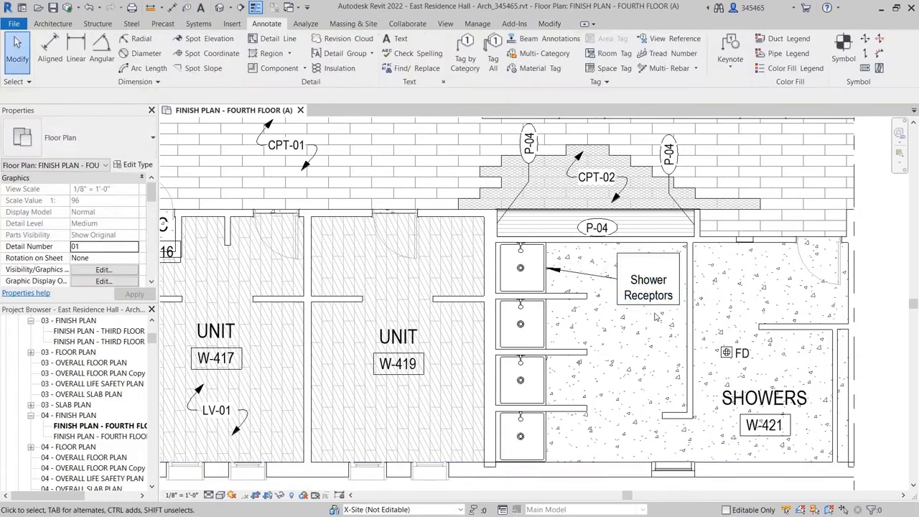
# - Edit the shower receptor tag's family and add a 5/64" Multi Leader Tag Host Count label with the suffix x above the existing label
pyautogui.click(655, 302)
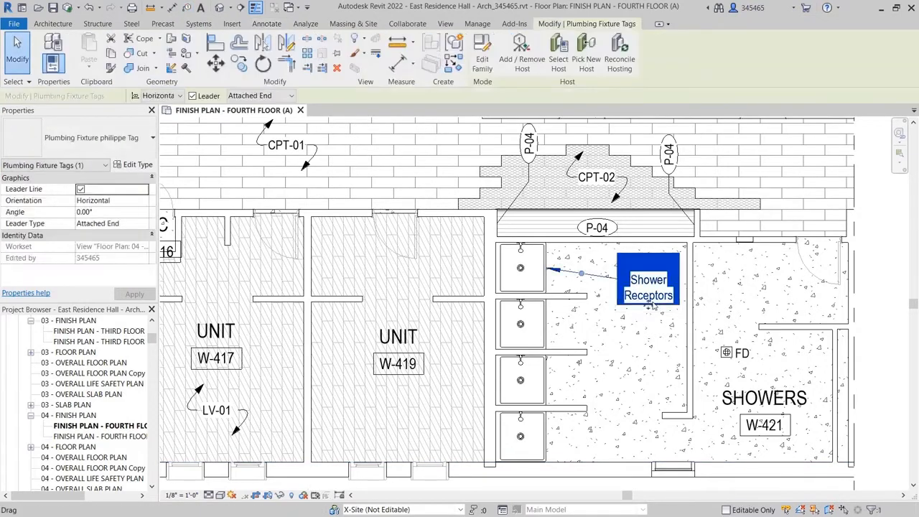
pyautogui.click(482, 64)
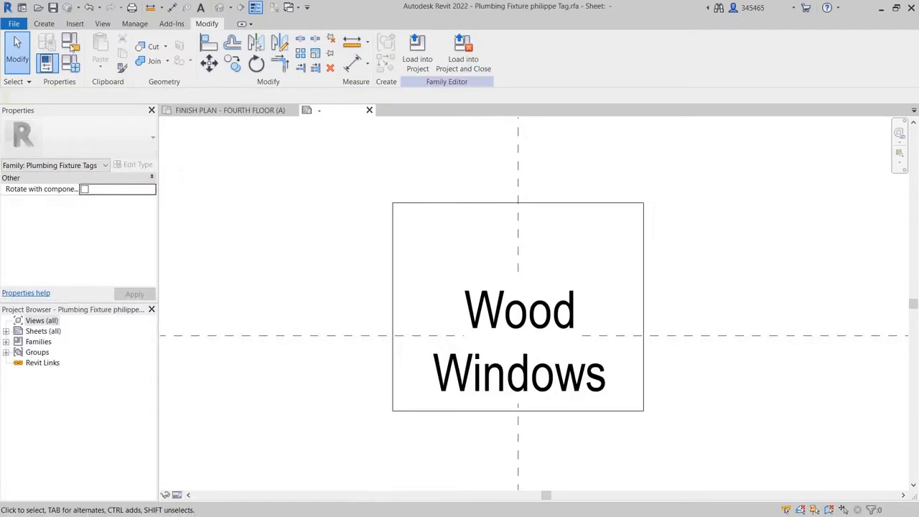
pyautogui.click(43, 23)
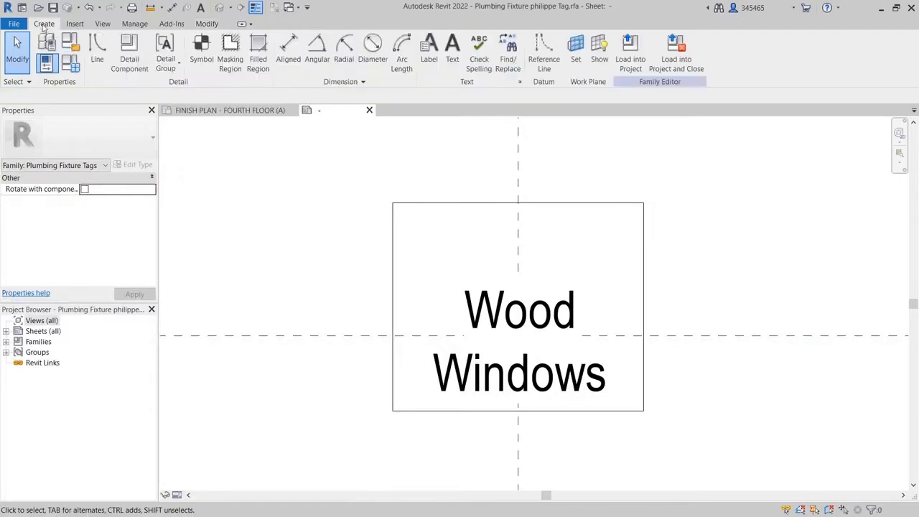
pyautogui.click(430, 57)
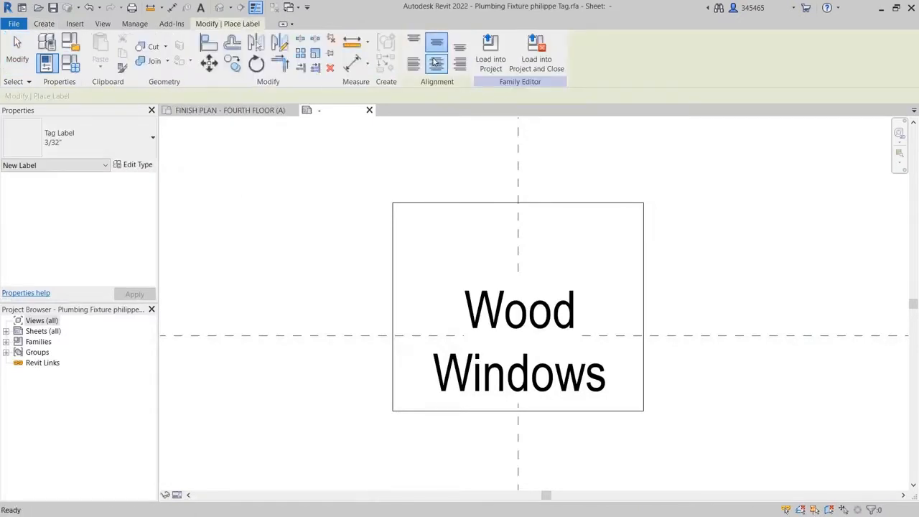
pyautogui.click(446, 250)
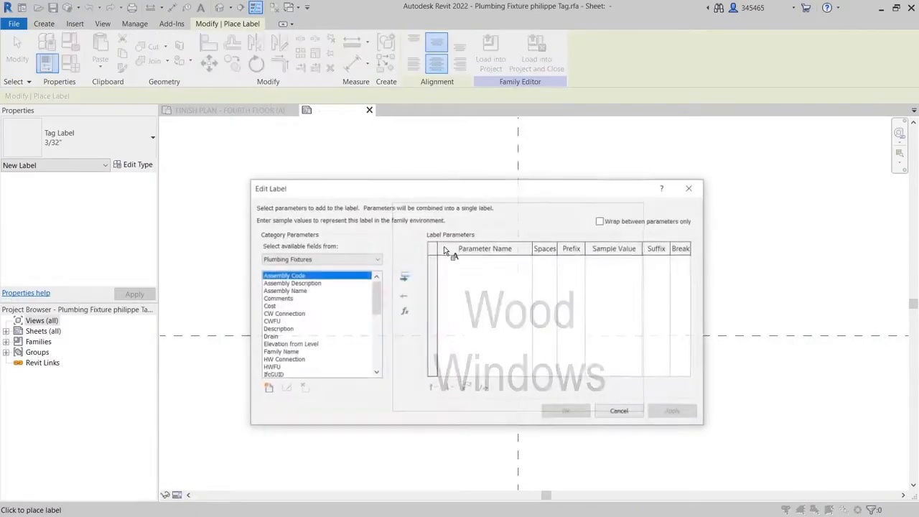
pyautogui.click(375, 259)
pyautogui.click(354, 279)
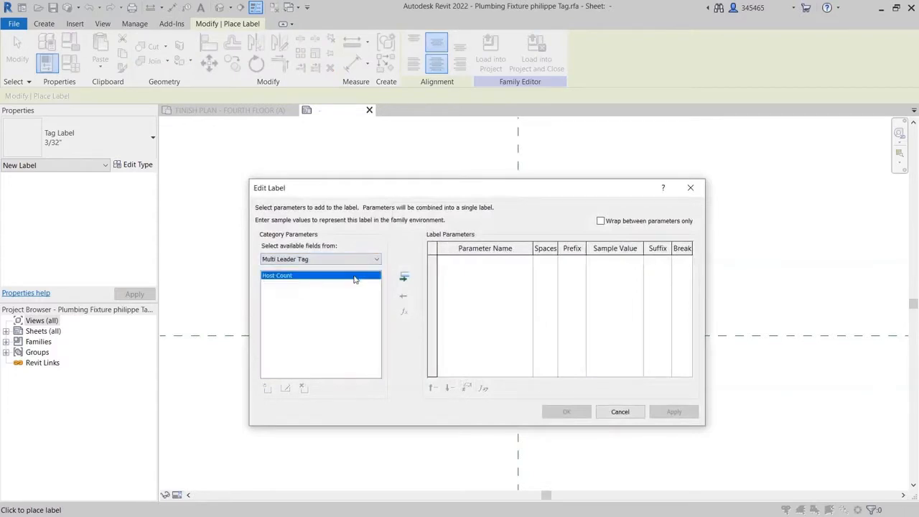
pyautogui.click(401, 278)
pyautogui.click(662, 262)
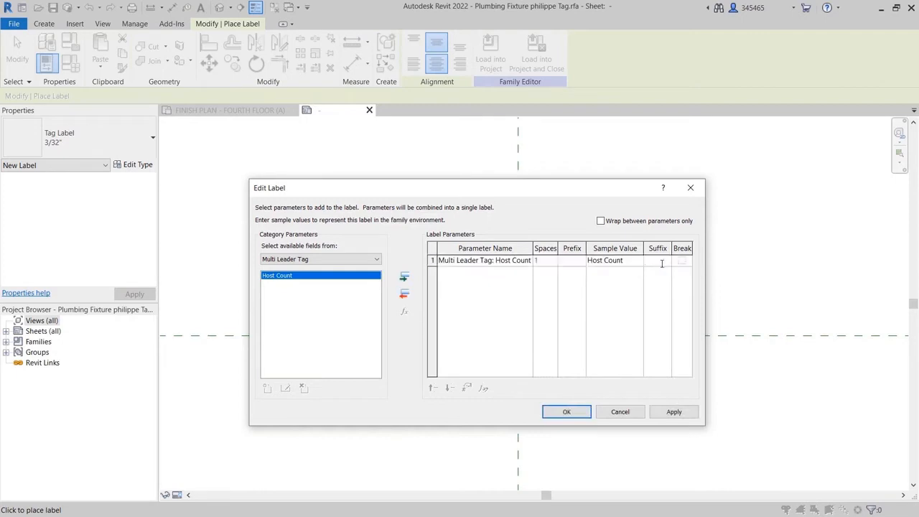
pyautogui.click(673, 412)
pyautogui.click(565, 411)
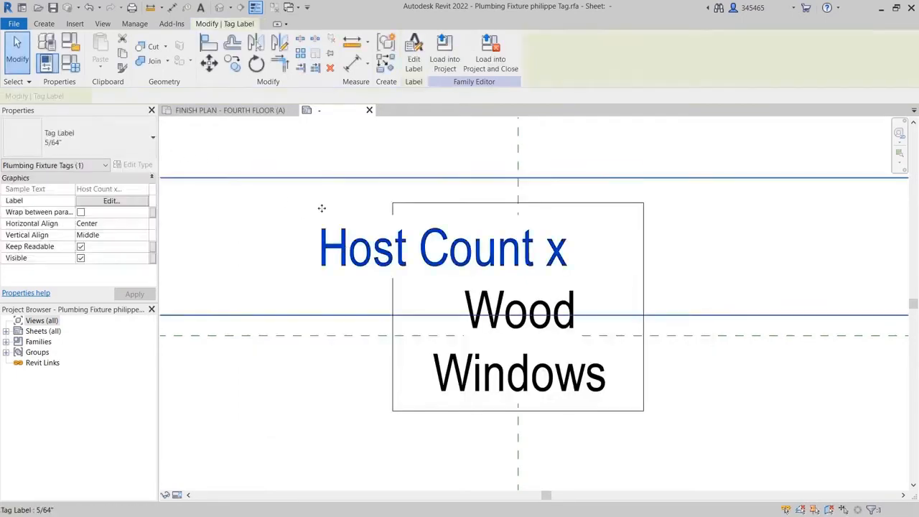
# - Duplicate the Host Count label's type as 5/64" COLOR ORANGE with colour RGB 255-128-000 and bold text
pyautogui.click(144, 165)
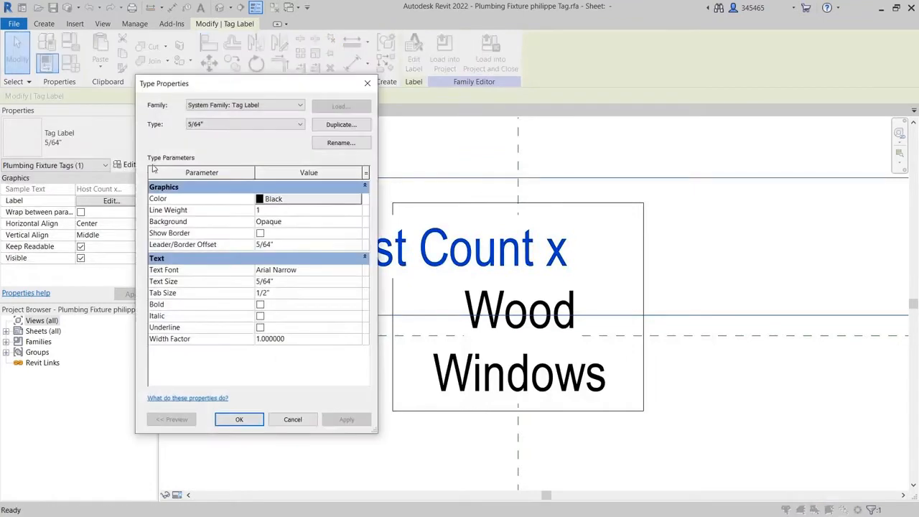
pyautogui.click(341, 125)
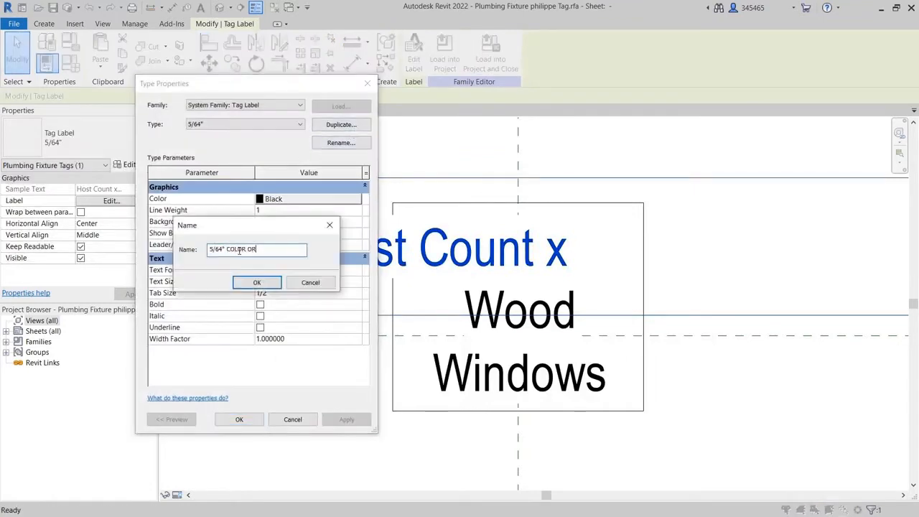
pyautogui.click(256, 282)
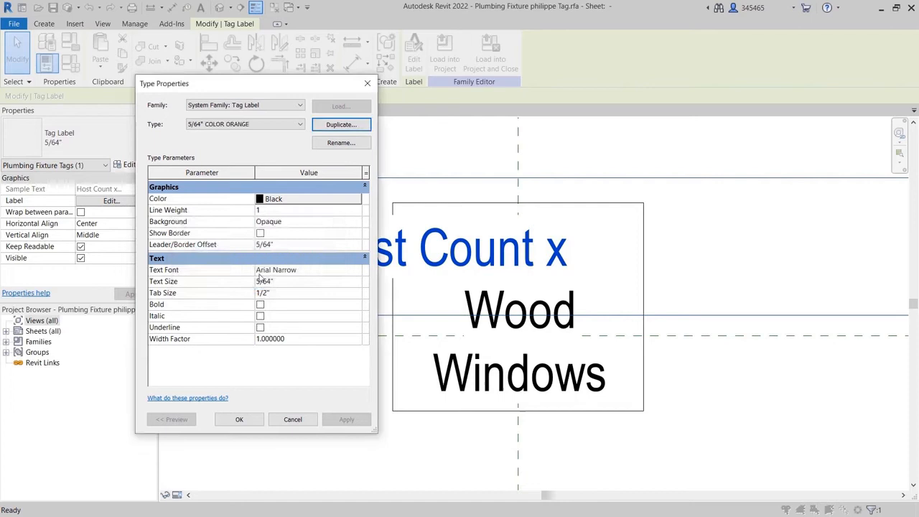
pyautogui.click(298, 200)
pyautogui.click(153, 213)
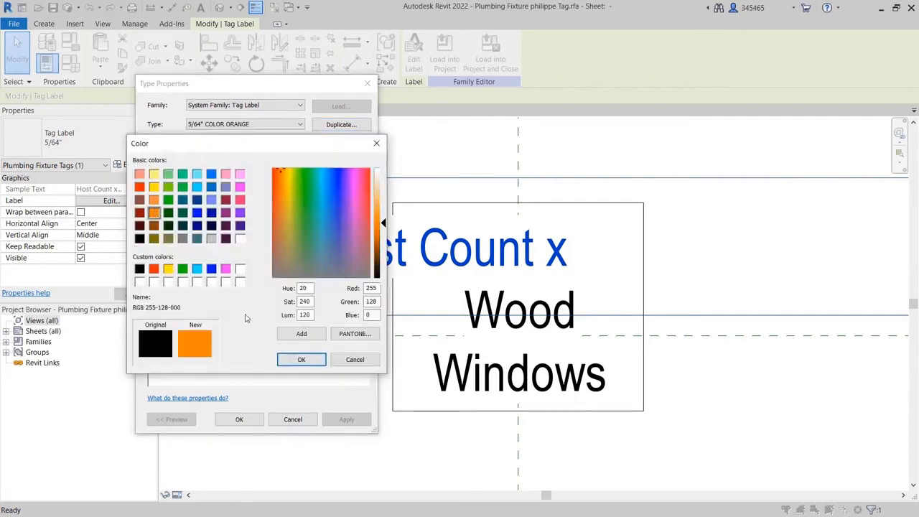
pyautogui.click(299, 359)
pyautogui.click(260, 305)
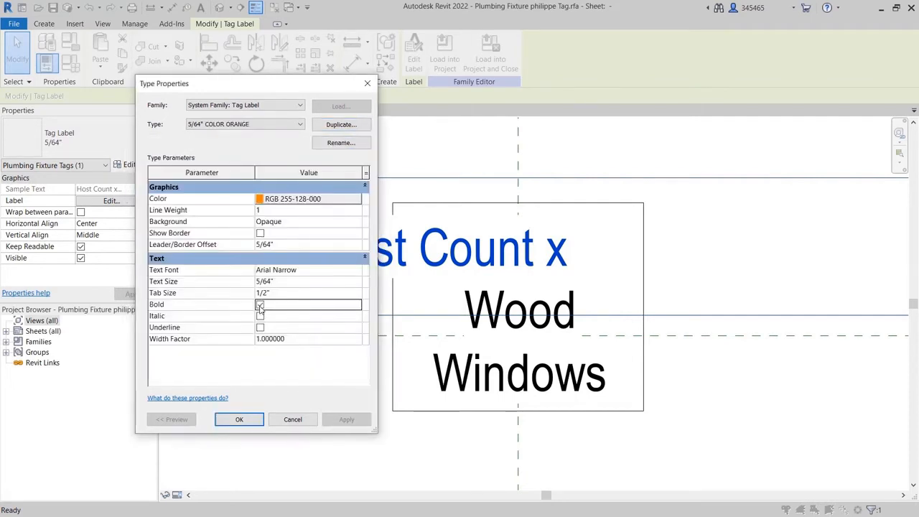
pyautogui.click(251, 418)
# - Move the Host Count label horizontally to fit the tag frame, and load the family into the project while closing it
pyautogui.click(209, 64)
pyautogui.click(591, 265)
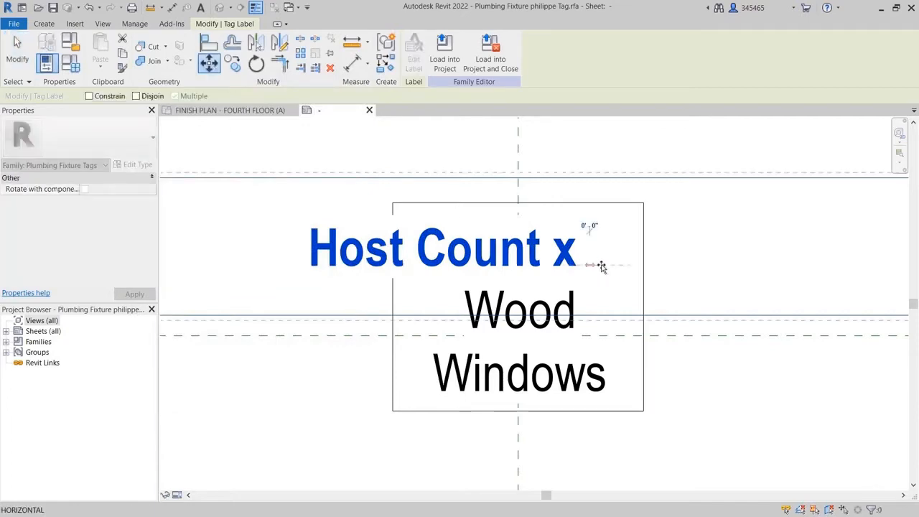
pyautogui.click(652, 265)
pyautogui.click(681, 273)
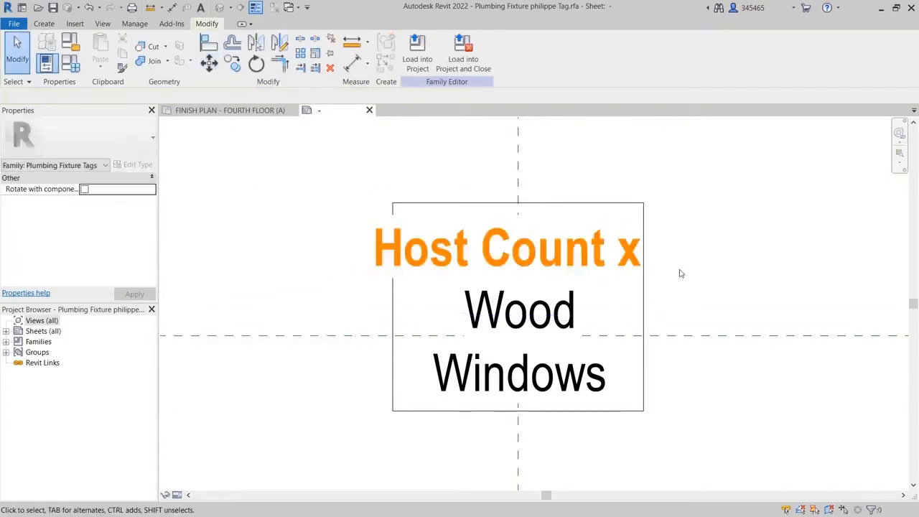
pyautogui.click(470, 64)
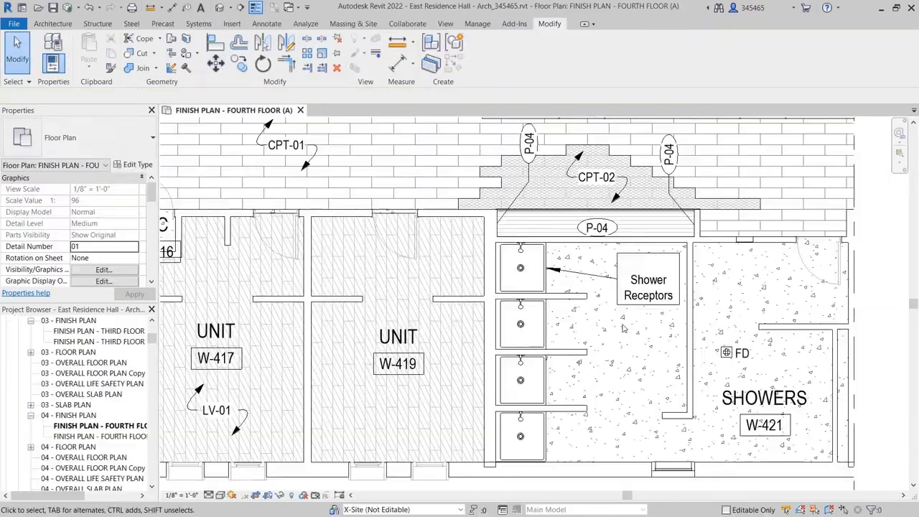
# - Add the second and third shower receptors from above as hosts of the Shower Receptors tag and move the tag down between them
pyautogui.click(633, 307)
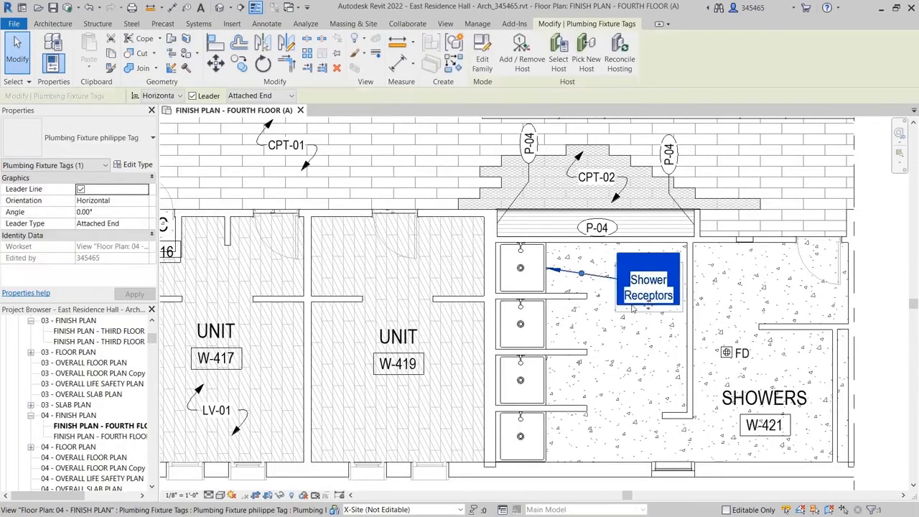
pyautogui.click(530, 54)
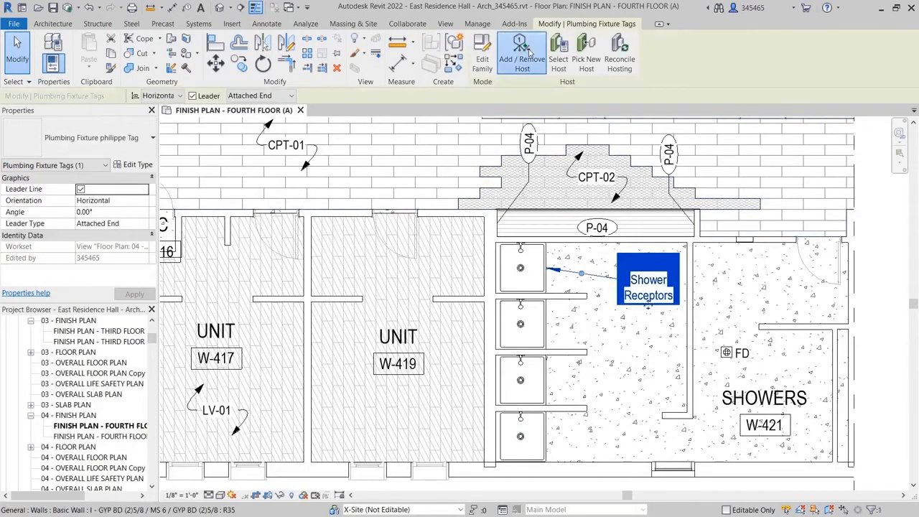
pyautogui.click(550, 332)
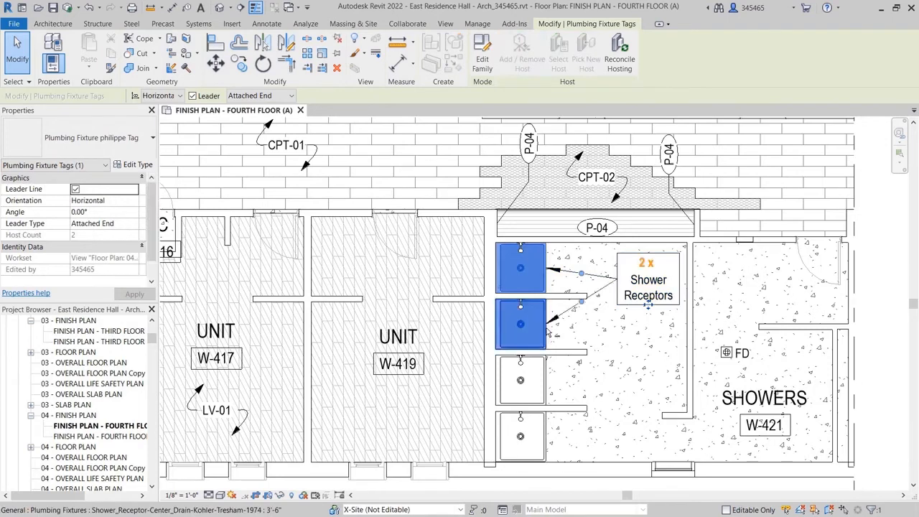
pyautogui.click(551, 384)
pyautogui.moveTo(648, 305); pyautogui.dragTo(647, 362)
pyautogui.click(652, 397)
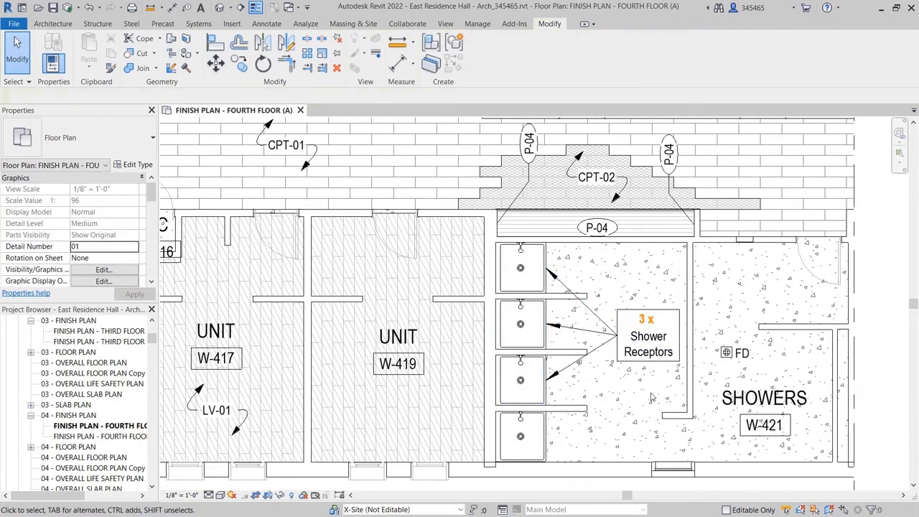
# - Add the lowest shower receptor as a host of the Shower Receptors tag and move the tag slightly further down
pyautogui.click(648, 363)
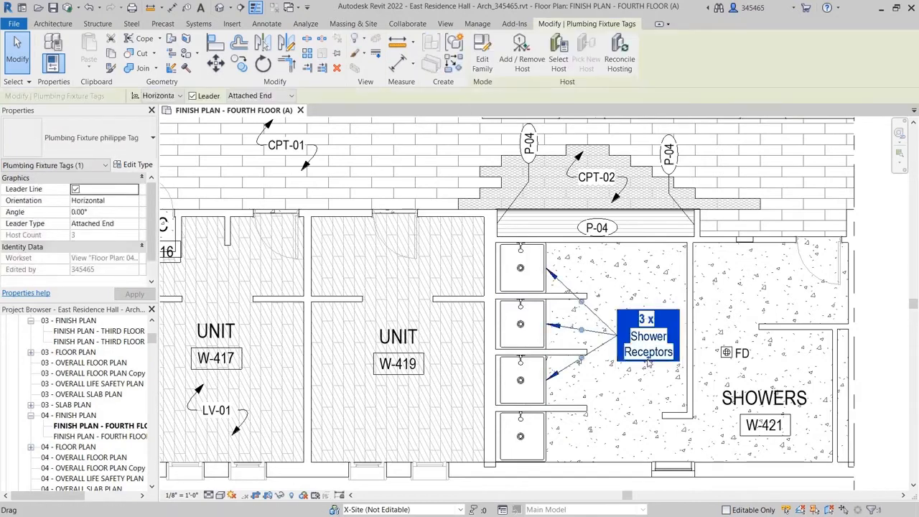
pyautogui.click(522, 59)
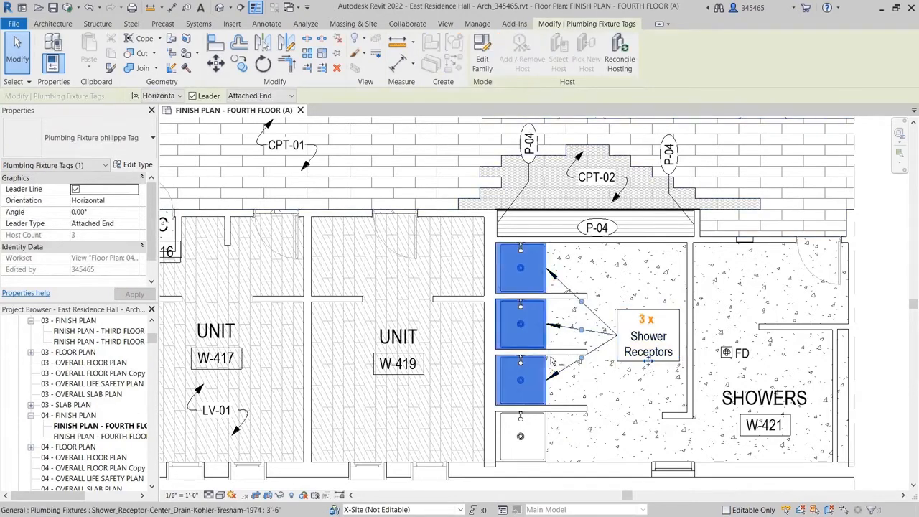
pyautogui.click(549, 446)
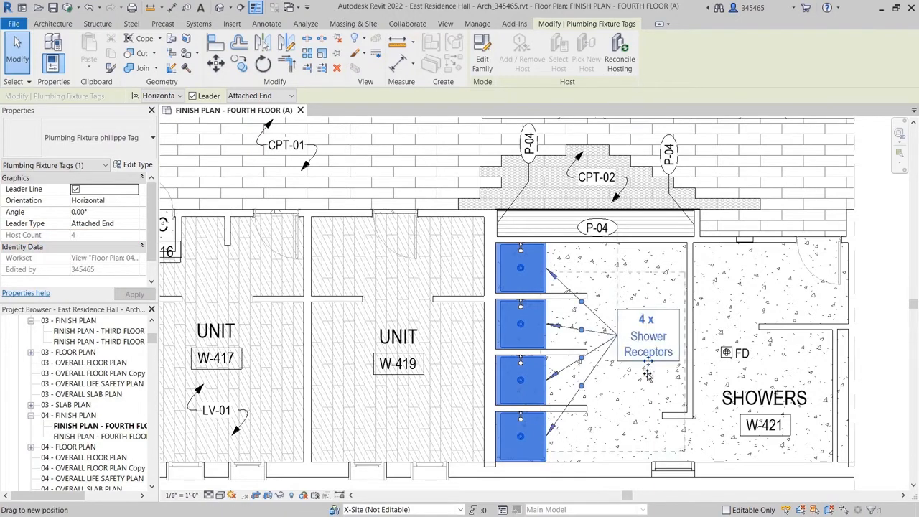
pyautogui.moveTo(649, 364); pyautogui.dragTo(648, 382)
pyautogui.click(648, 420)
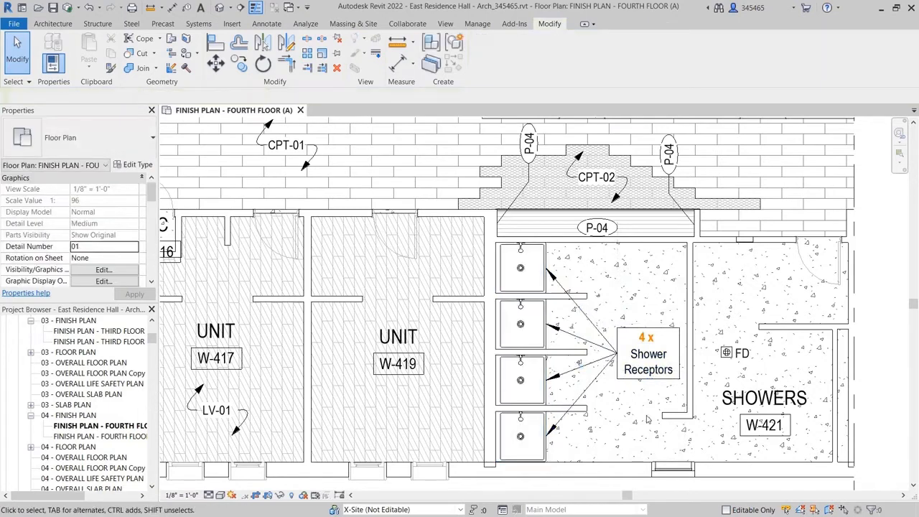
# - Bend the lowest and uppermost leaders of the Shower Receptors tag outward by moving their elbows toward the tag's underside and top
pyautogui.click(595, 391)
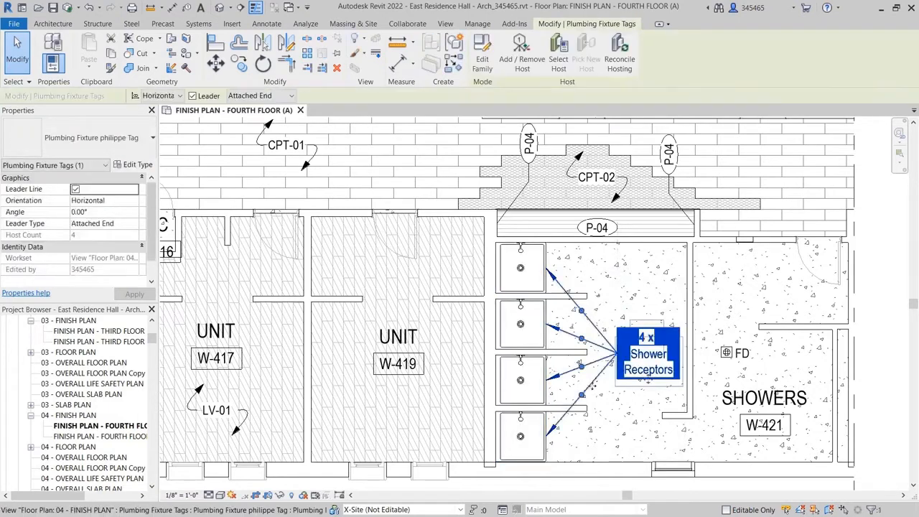
pyautogui.moveTo(582, 394); pyautogui.dragTo(612, 412)
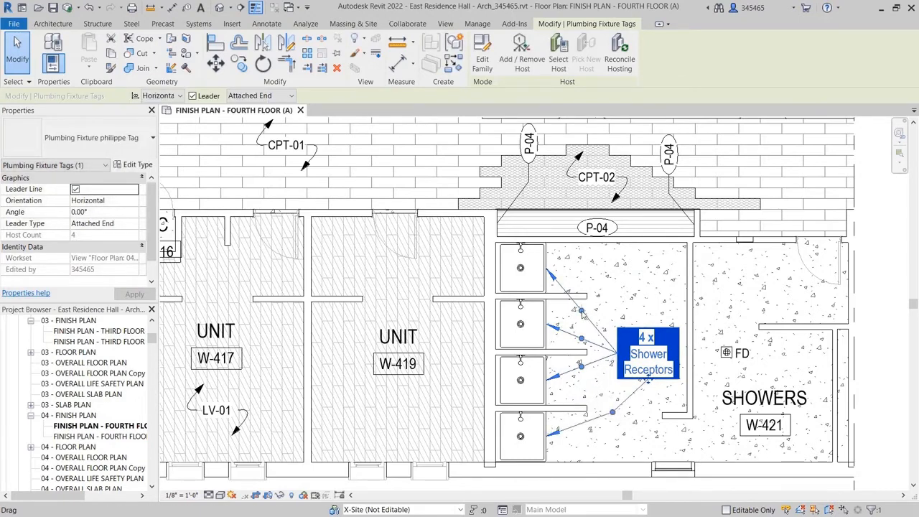
pyautogui.moveTo(585, 305); pyautogui.dragTo(618, 299)
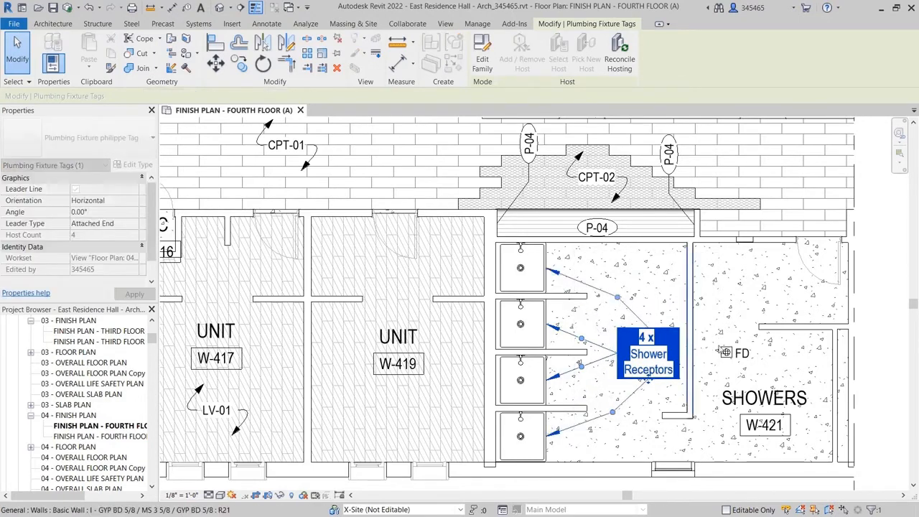
pyautogui.click(876, 367)
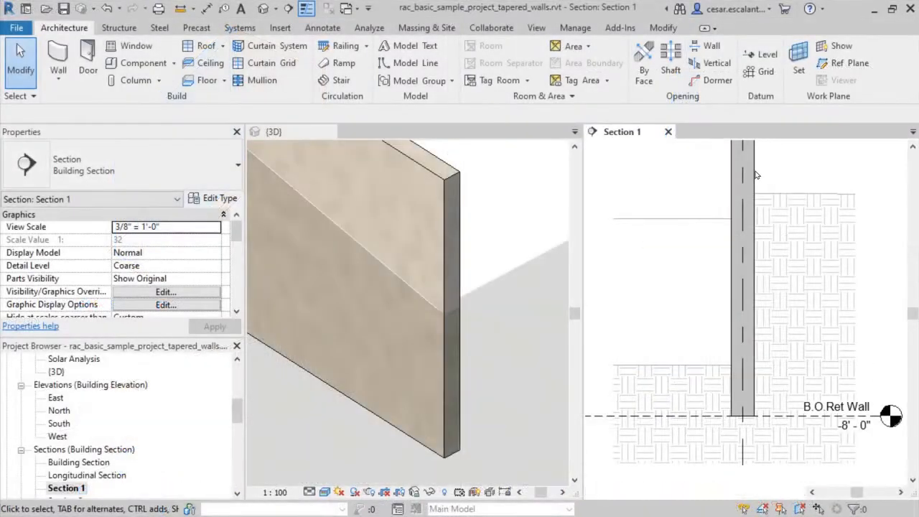
# - Edit the retaining wall type's structure and make its Structure [1] concrete layer variable
pyautogui.click(755, 176)
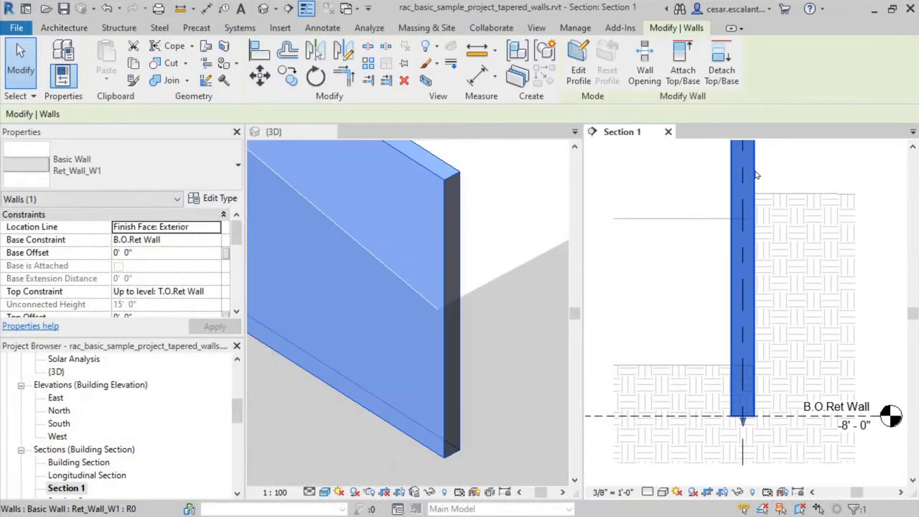
pyautogui.click(212, 199)
pyautogui.click(594, 153)
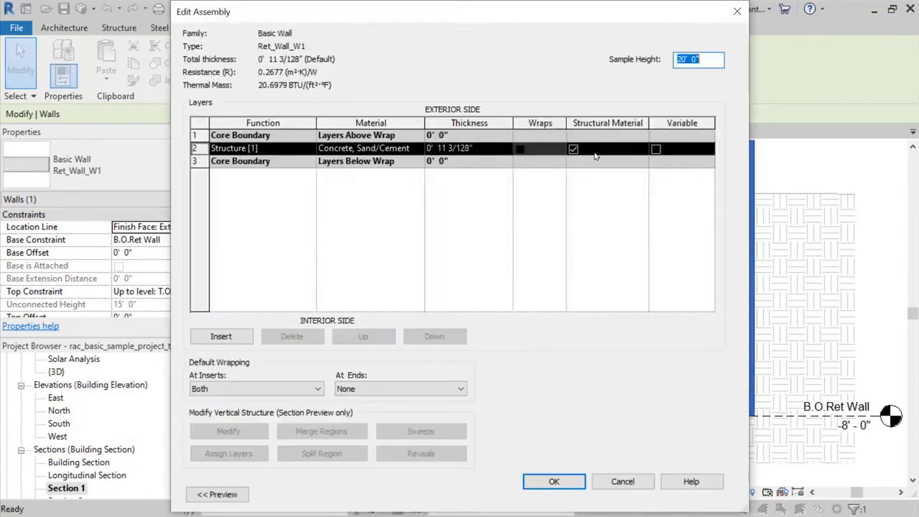
pyautogui.click(655, 149)
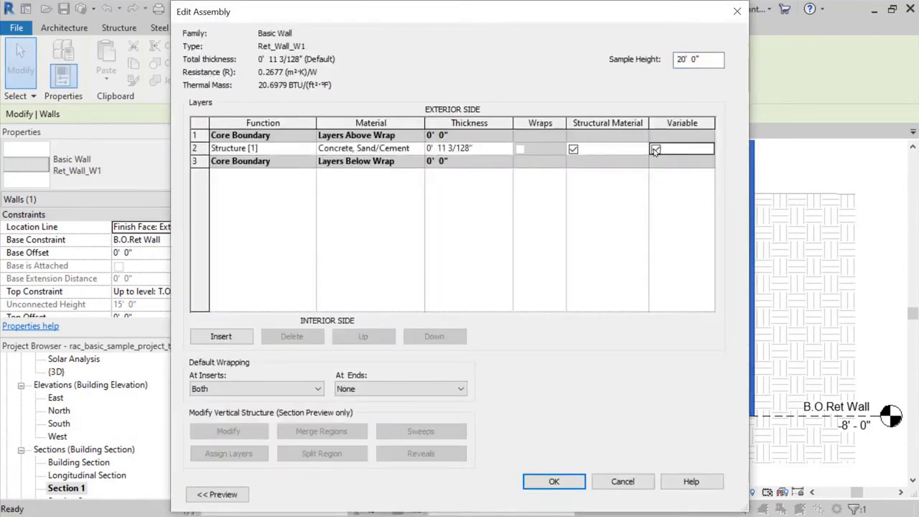
pyautogui.click(554, 481)
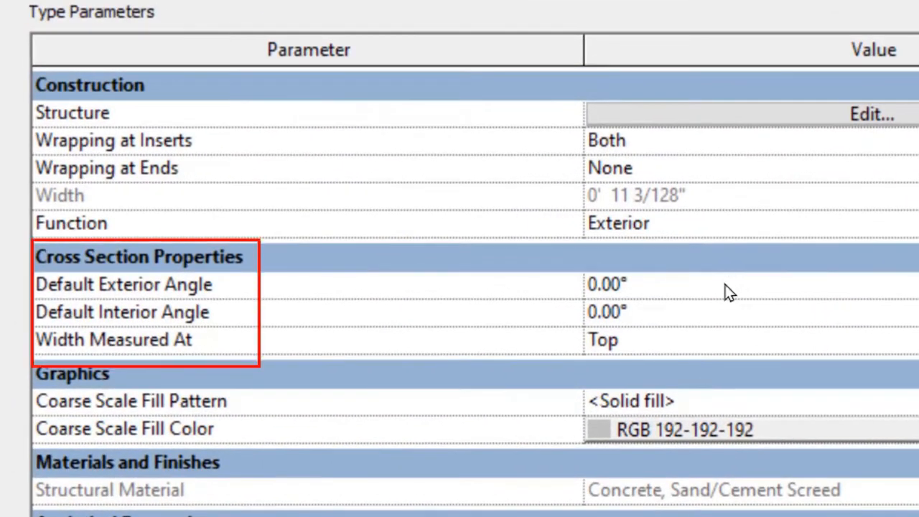
# - Set the retaining wall type's default exterior and interior angles to 4° each and accept the type properties
pyautogui.click(729, 292)
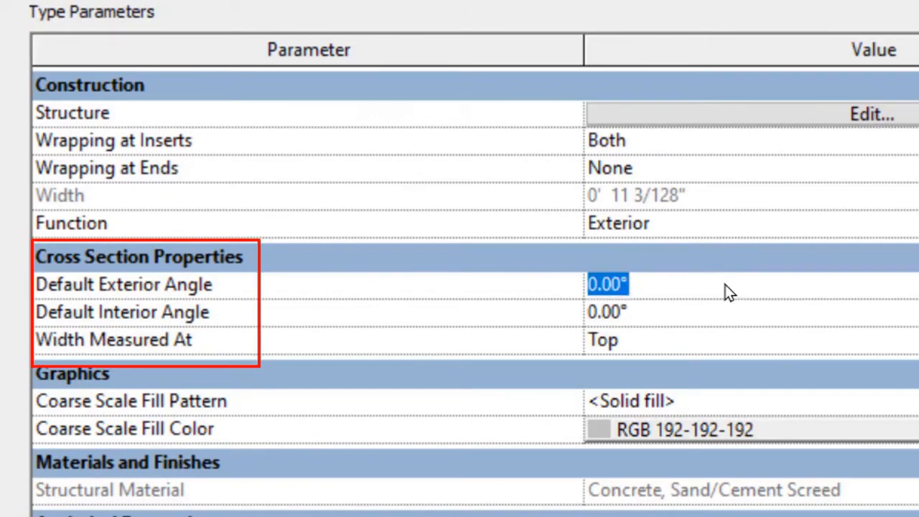
pyautogui.write('4')
pyautogui.press('Tab')
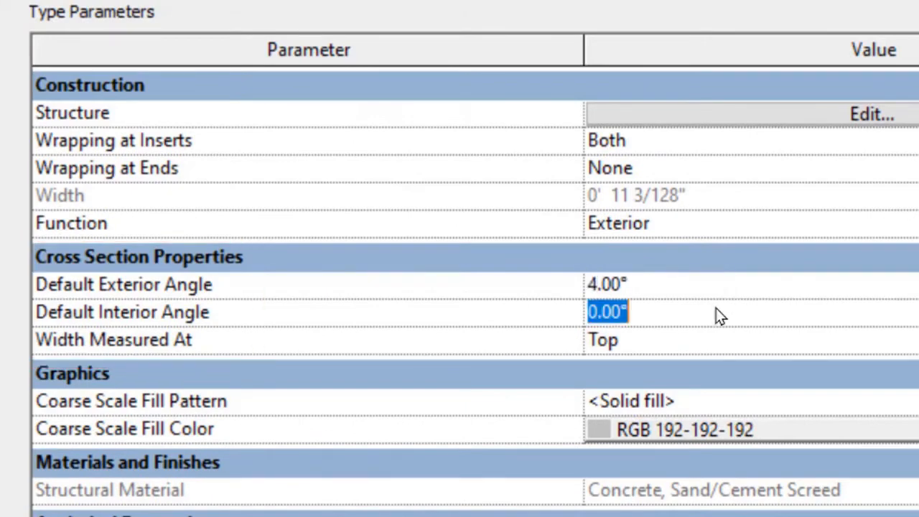
pyautogui.write('4')
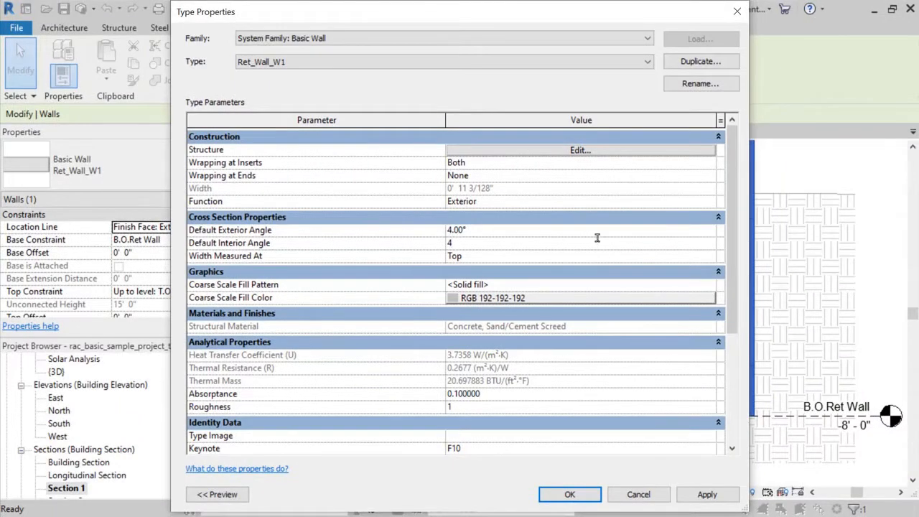
pyautogui.press('Return')
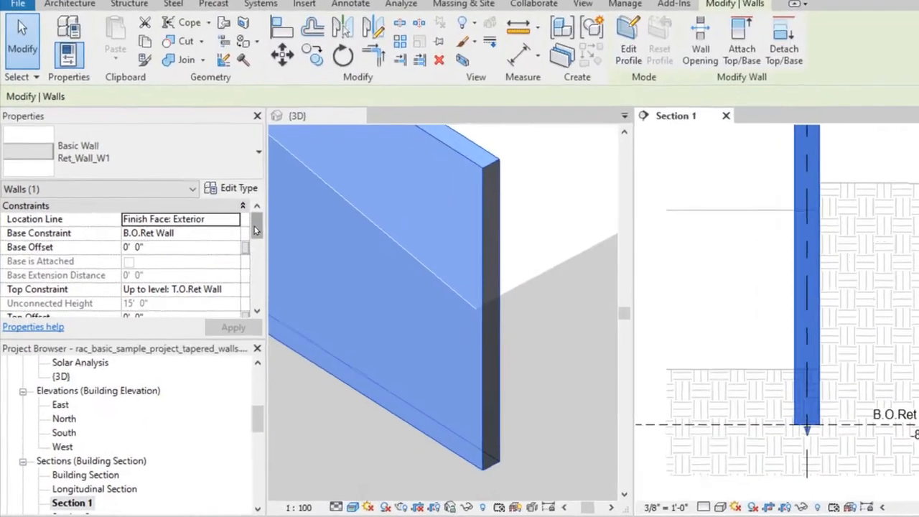
# - Change the selected retaining wall's cross-section to Tapered and apply it
pyautogui.scroll(-3, 228, 251)
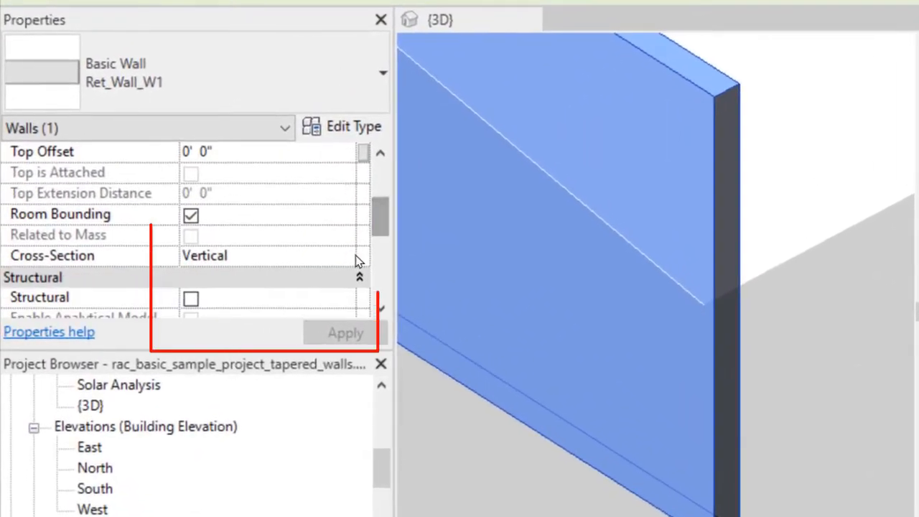
pyautogui.click(214, 278)
pyautogui.click(223, 311)
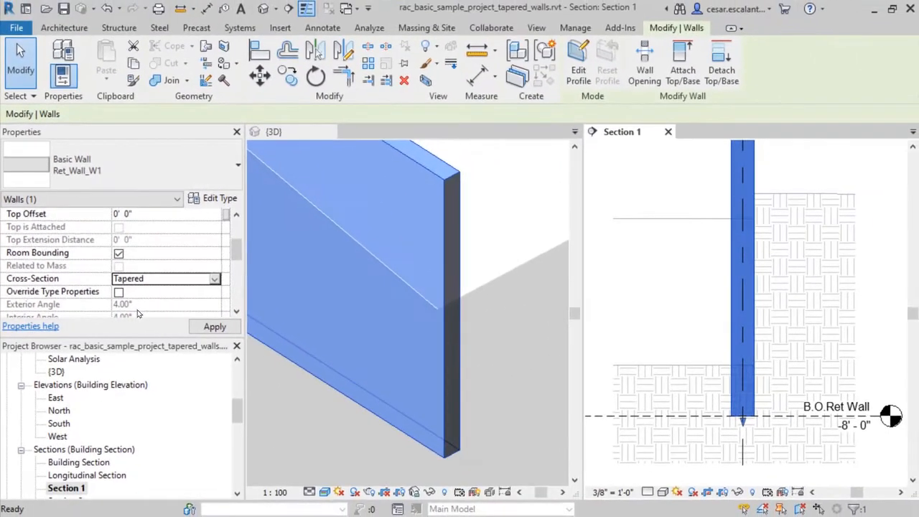
pyautogui.scroll(-1, 223, 311)
pyautogui.click(202, 323)
# - Override the wall's type properties with an interior angle of 0° and an exterior angle of 5°, and apply them
pyautogui.click(119, 252)
pyautogui.click(160, 278)
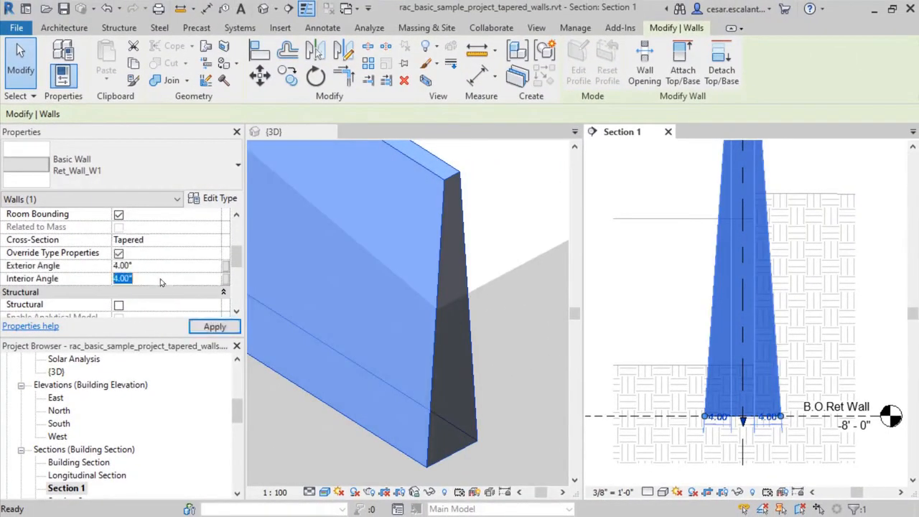
pyautogui.write('0')
pyautogui.click(159, 266)
pyautogui.write('5')
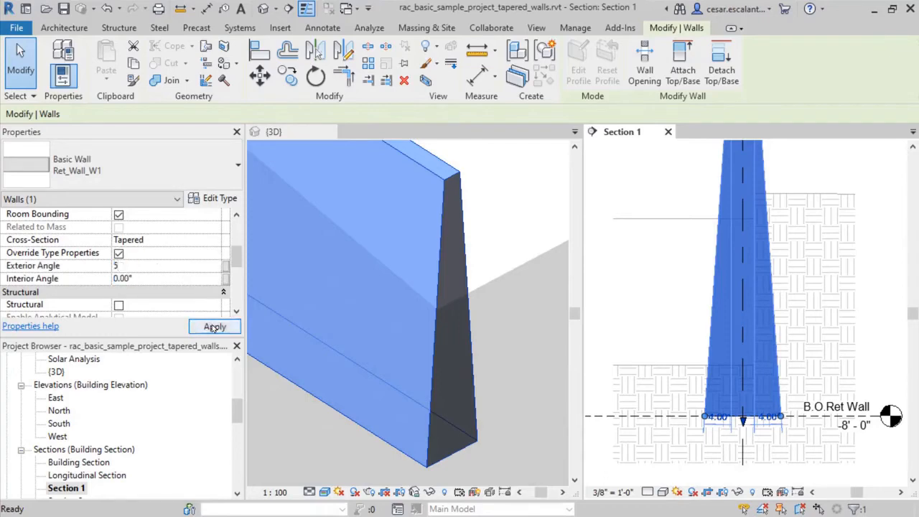
pyautogui.click(214, 327)
pyautogui.click(717, 418)
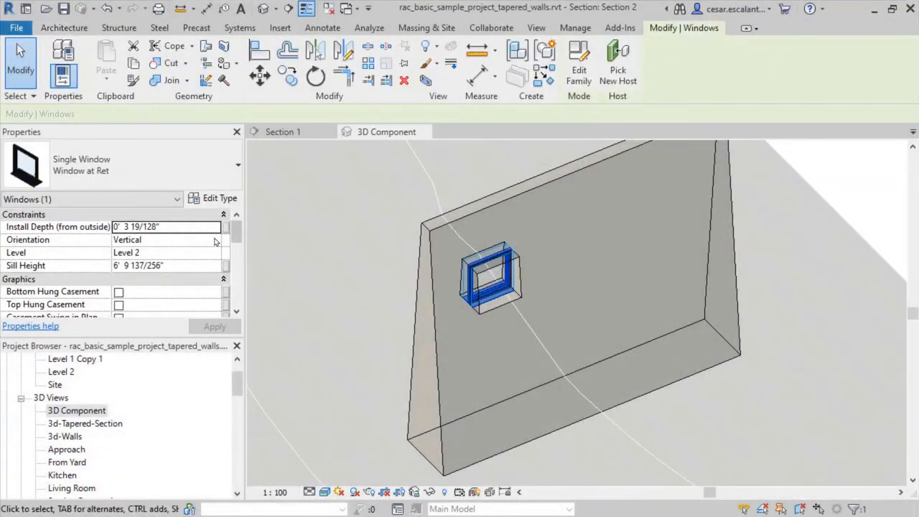
# - Change the orientation of the window in the tapered wall to Slant along interior
pyautogui.click(216, 240)
pyautogui.click(144, 262)
pyautogui.click(172, 240)
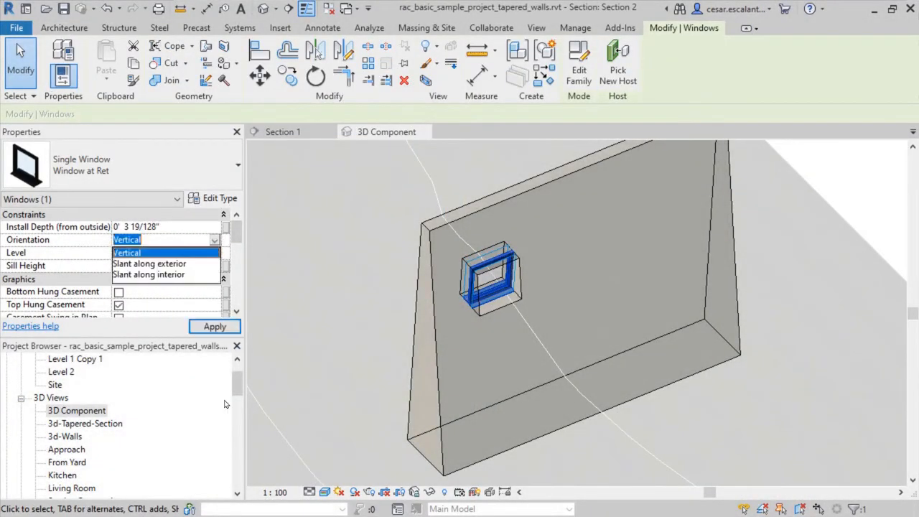
pyautogui.click(143, 274)
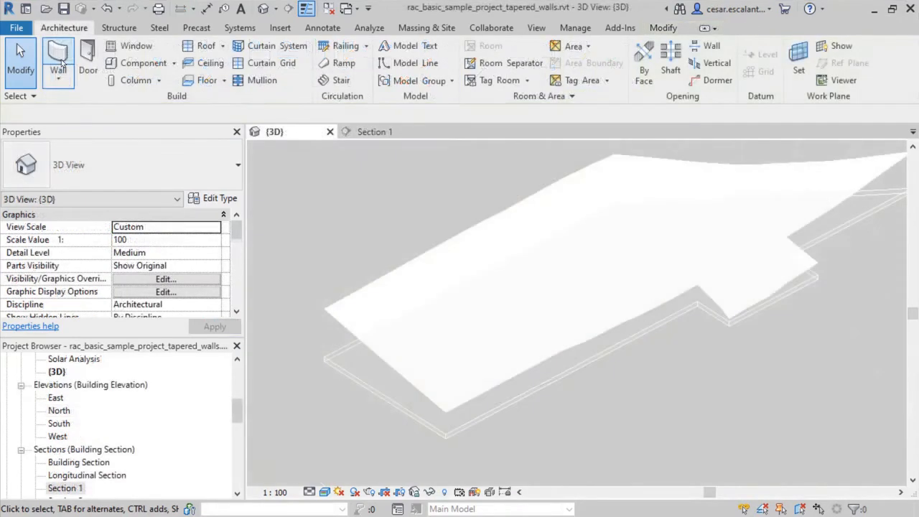
# - Place Ret_Wall_W1 walls by picking the whole chain of edges around the slab outline beneath the terrain
pyautogui.press('w')
pyautogui.press('a')
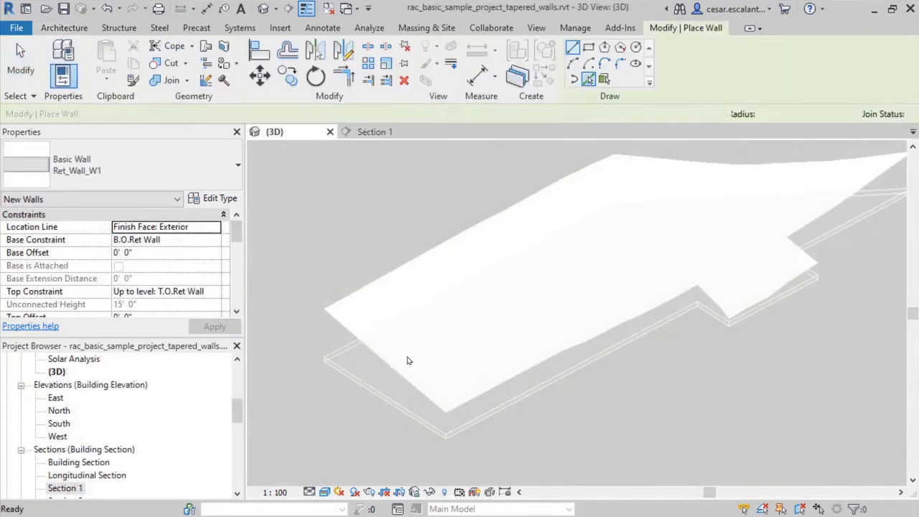
pyautogui.press('Tab')
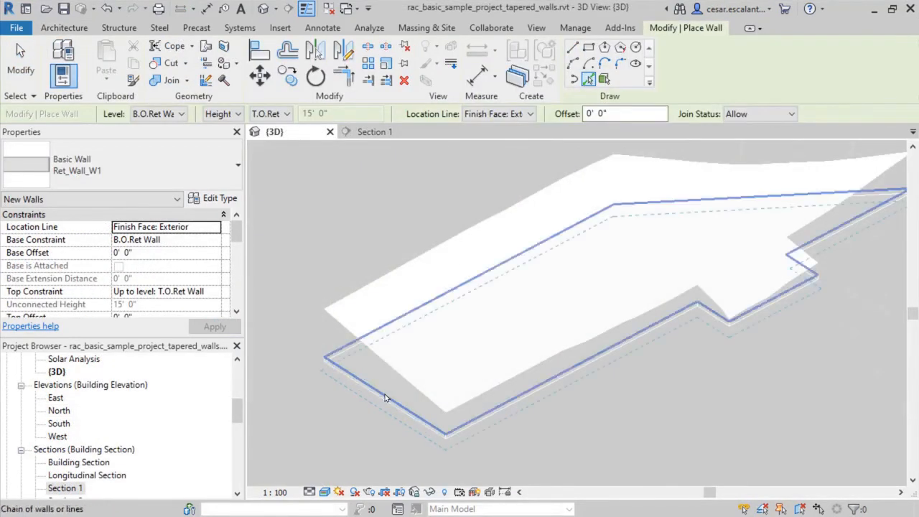
pyautogui.click(384, 397)
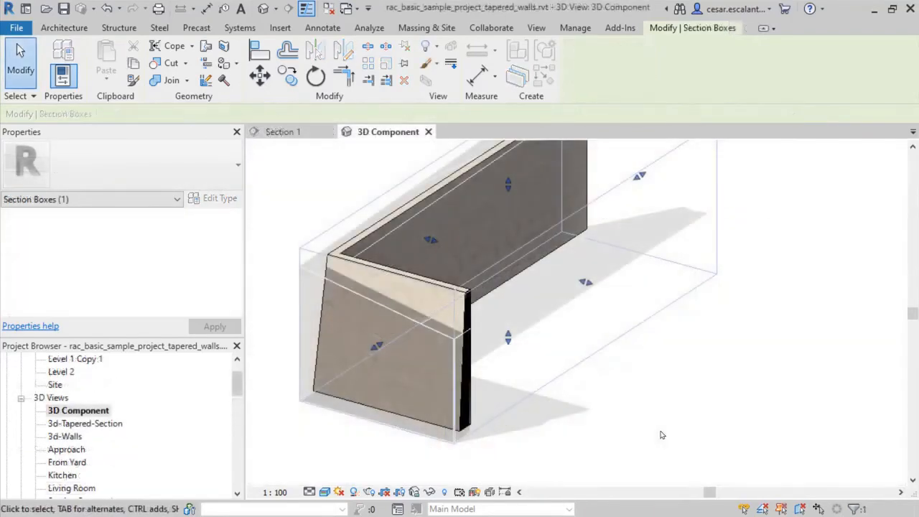
# - Extend the section box in the 3D Component view outward to include the opposite parallel retaining wall, and view the walls from the other end
pyautogui.click(662, 434)
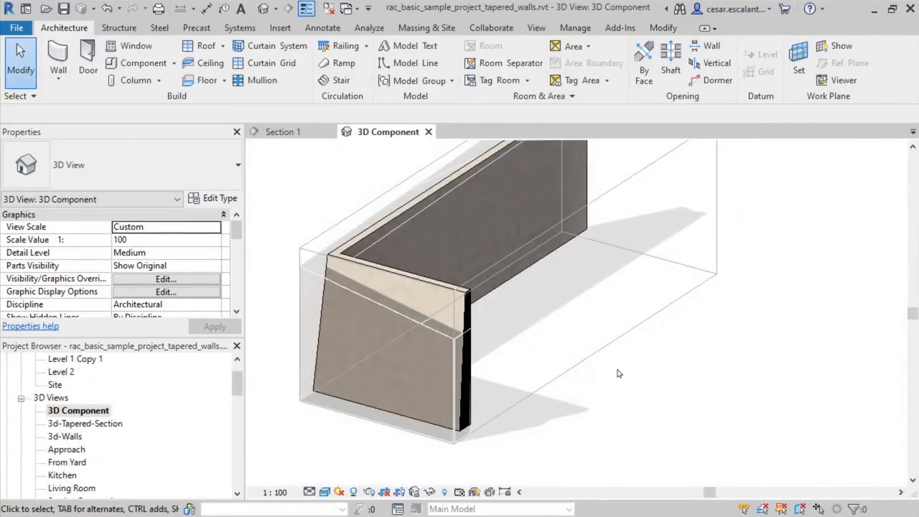
pyautogui.click(592, 323)
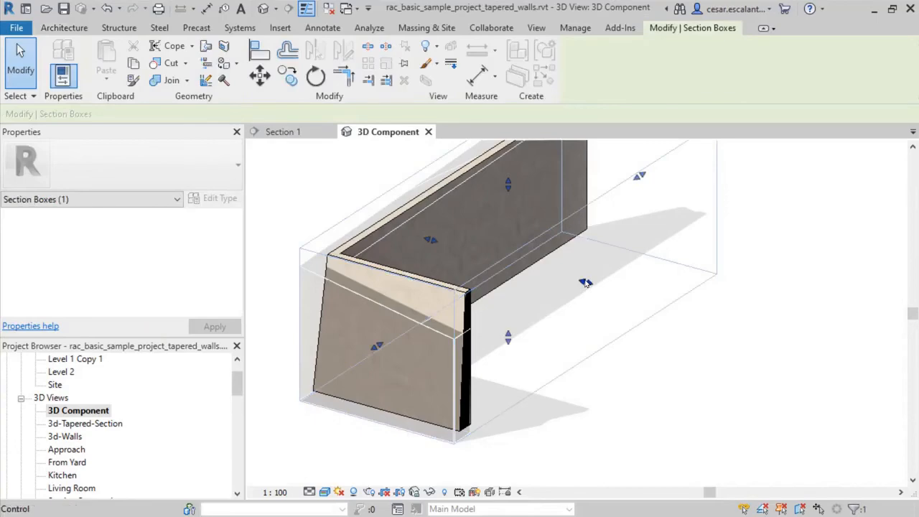
pyautogui.moveTo(585, 282); pyautogui.dragTo(780, 336)
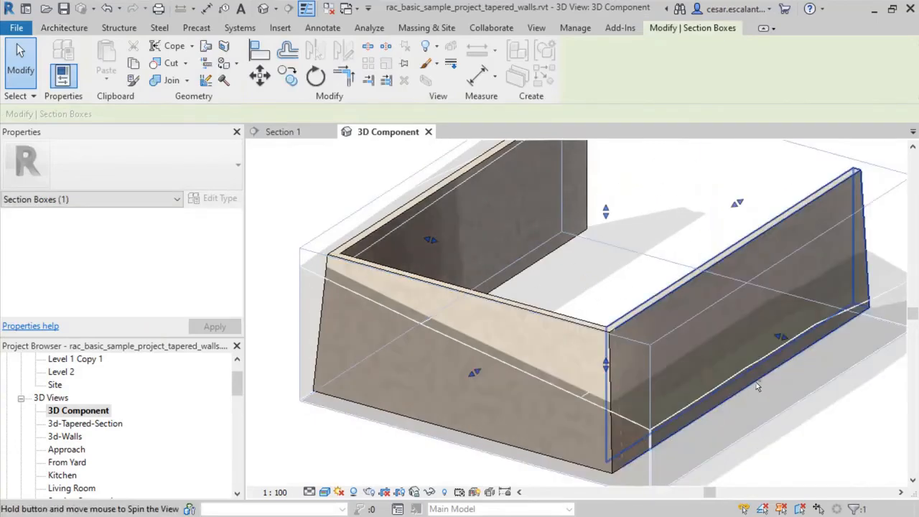
pyautogui.keyDown('shift'); pyautogui.moveTo(756, 382); pyautogui.dragTo(365, 441, button='middle'); pyautogui.keyUp('shift')
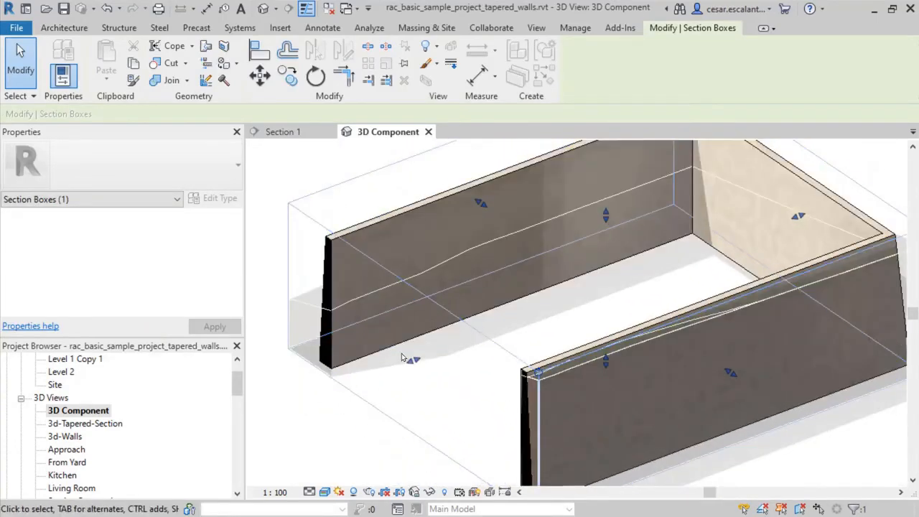